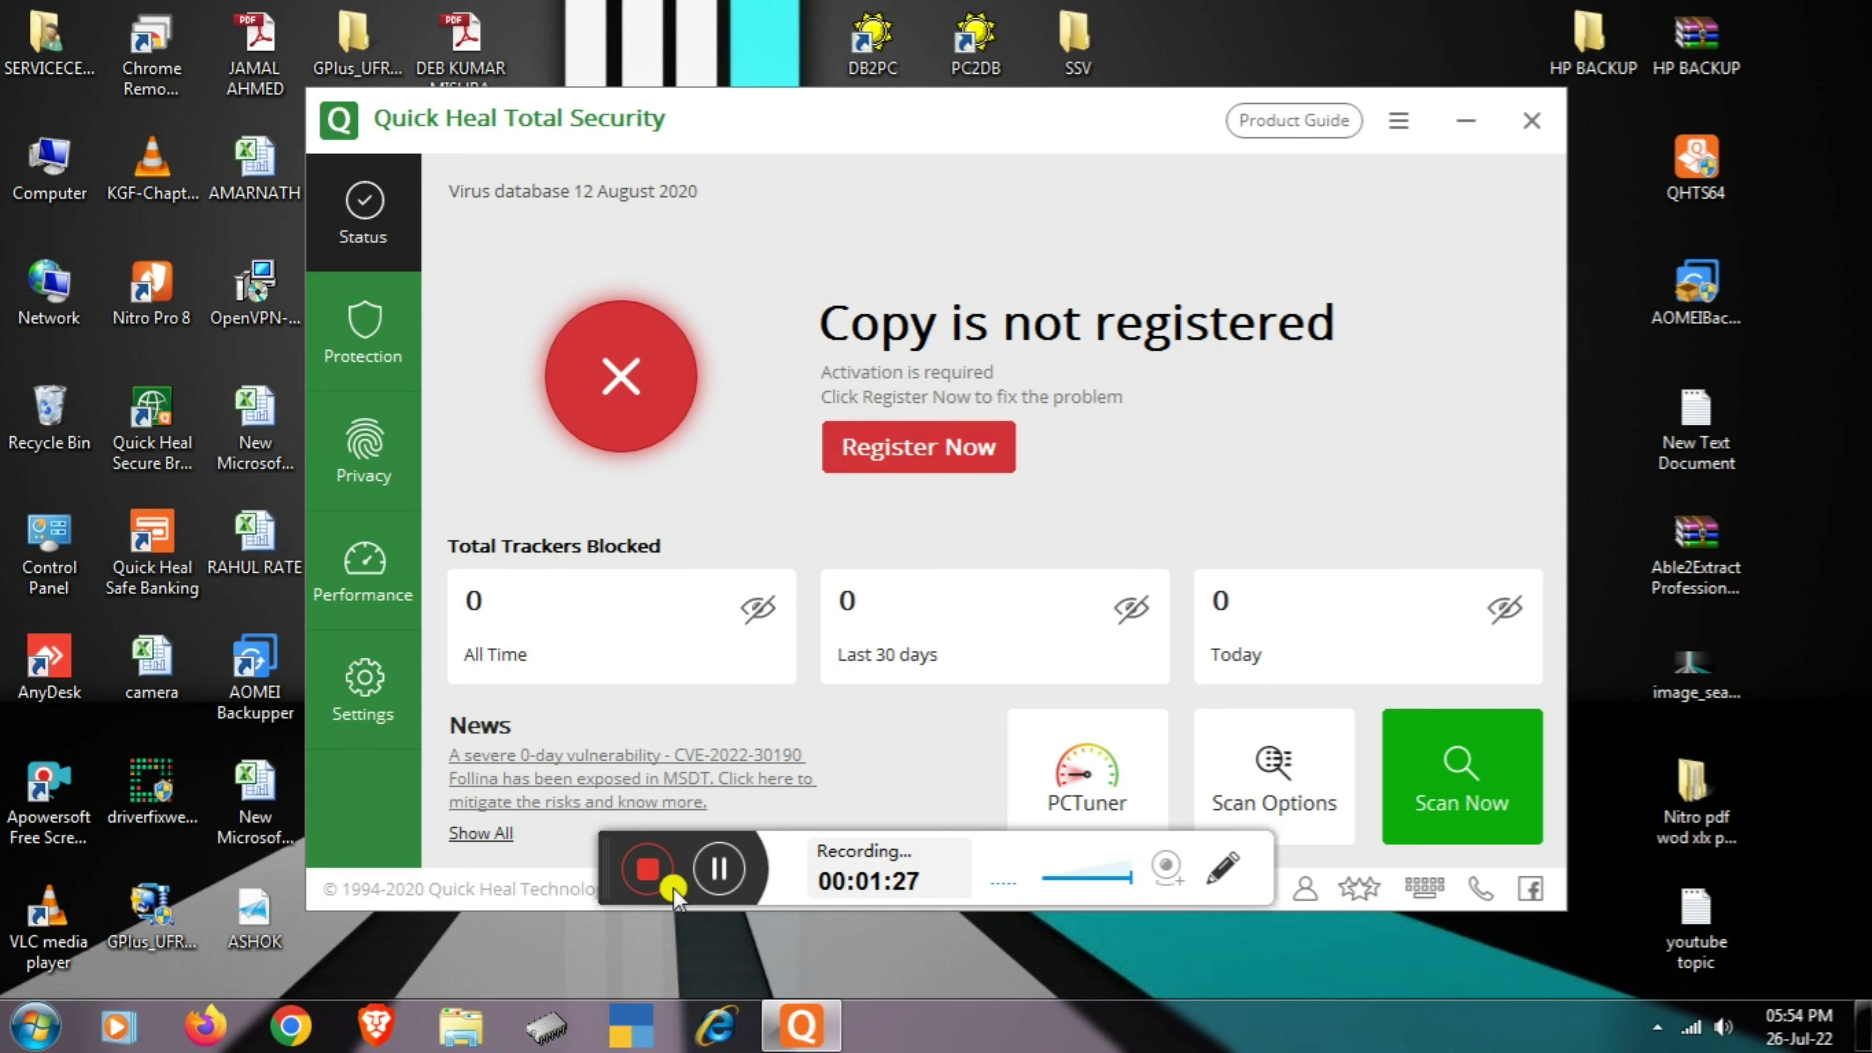
- Minimize the Quick Heal window showing 'Copy is not registered' to reveal the desktop
mouse_move(604, 852)
mouse_down()
mouse_move(899, 977)
mouse_move(872, 1014)
mouse_up()
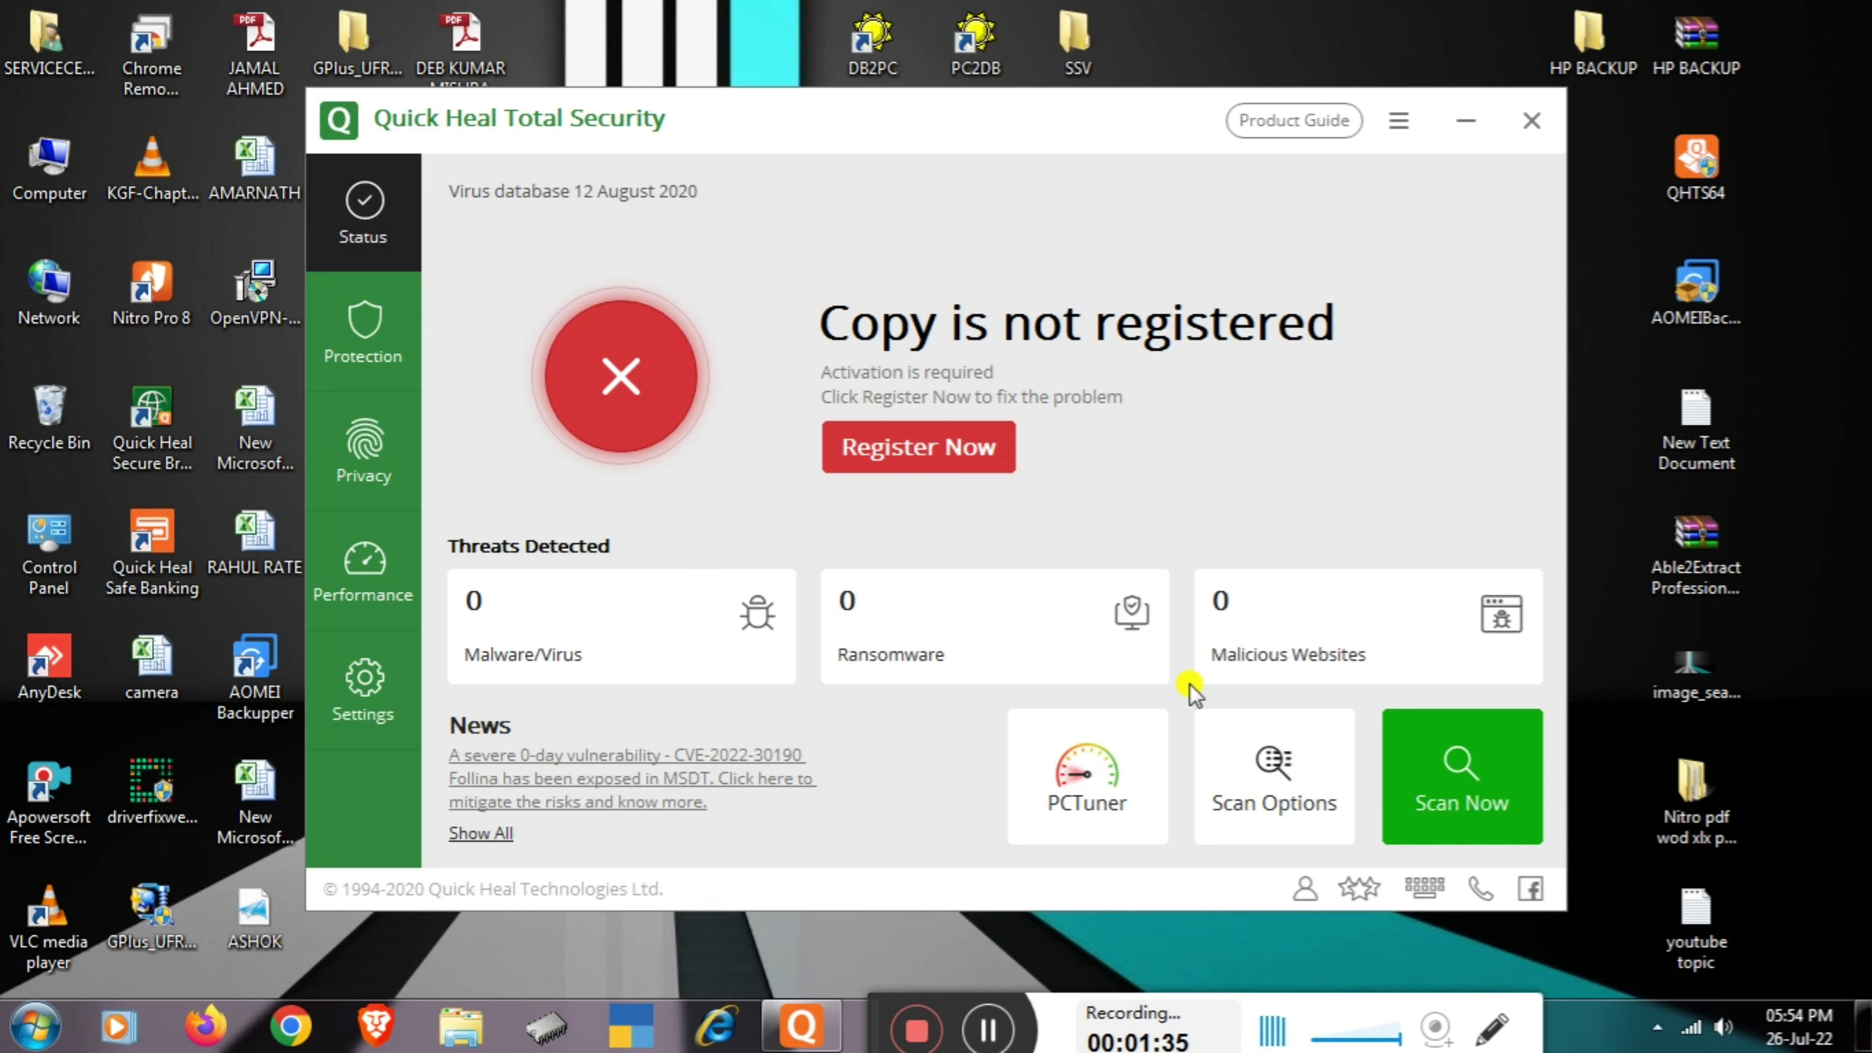
click(1465, 121)
- Review and close the Product Key note, then restore Quick Heal with its hamburger menu open
double_click(1383, 424)
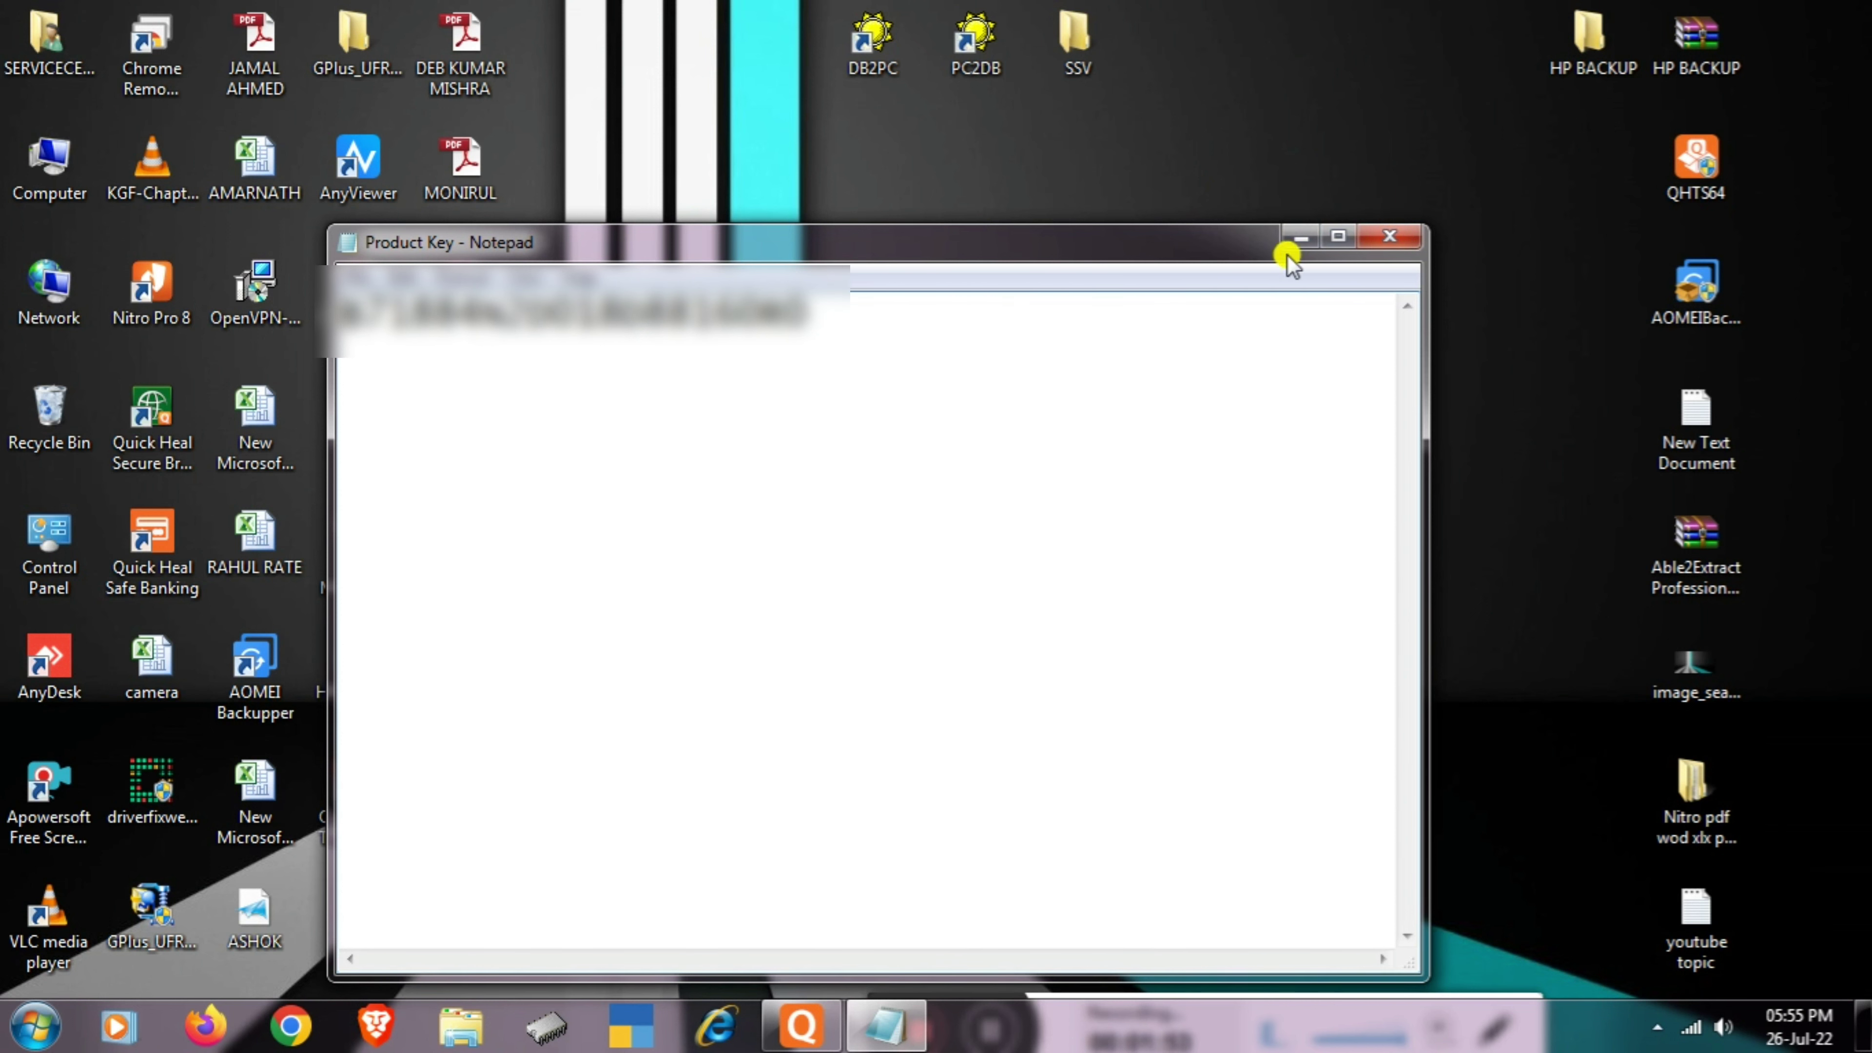
click(1390, 236)
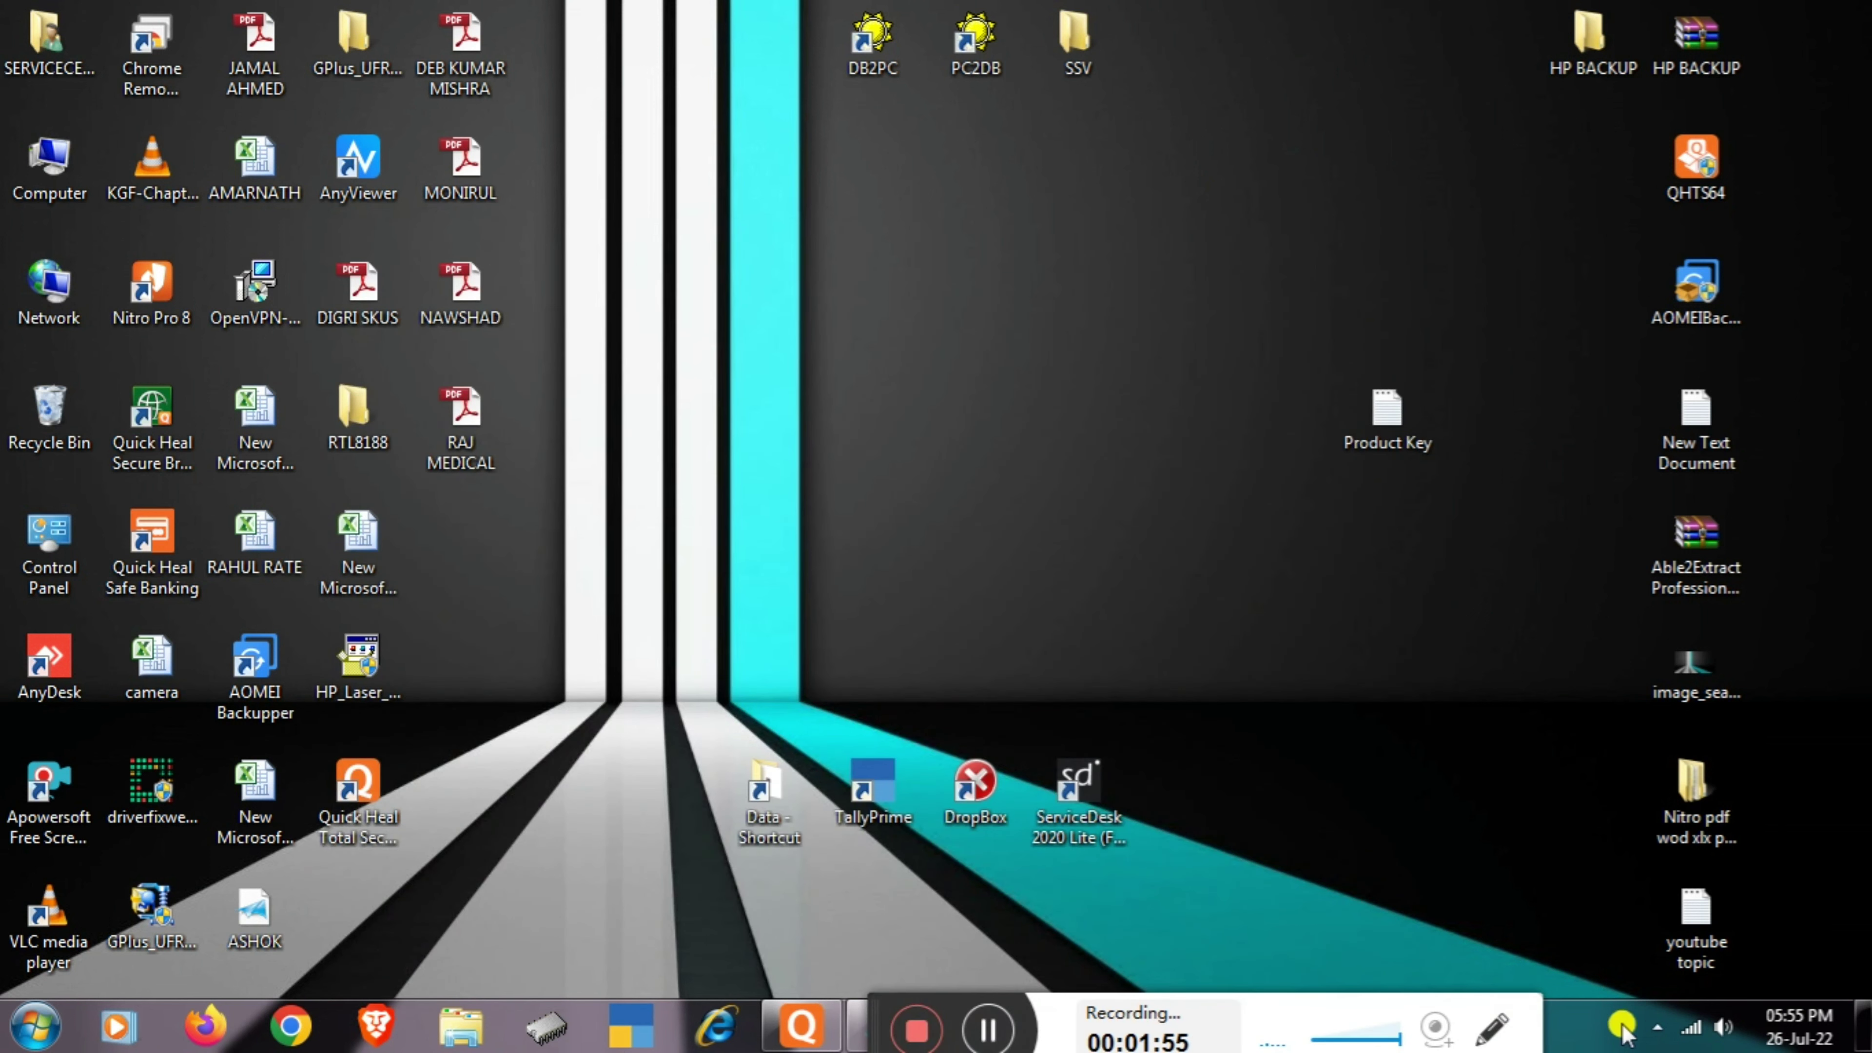
click(801, 1025)
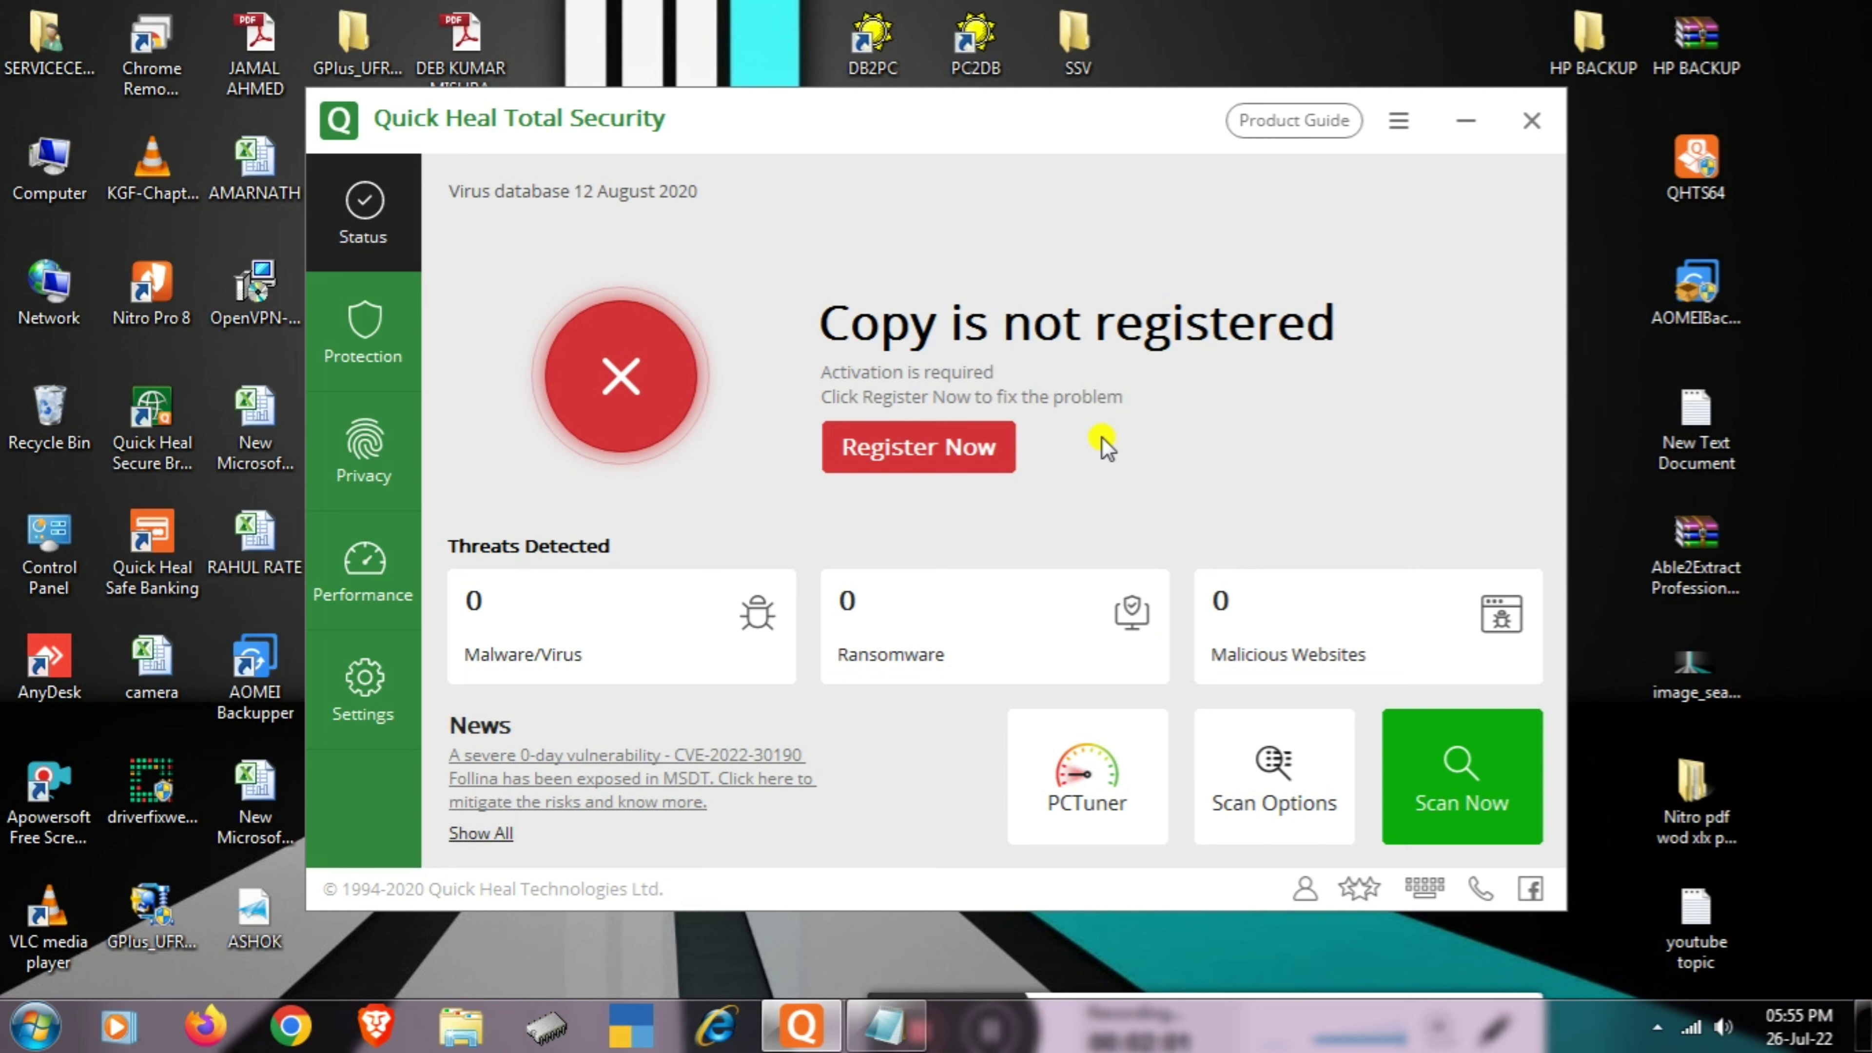
click(1398, 121)
- Confirm version 19.00 is unregistered on About, return to Status, and show the Wi-Fi list
click(1236, 323)
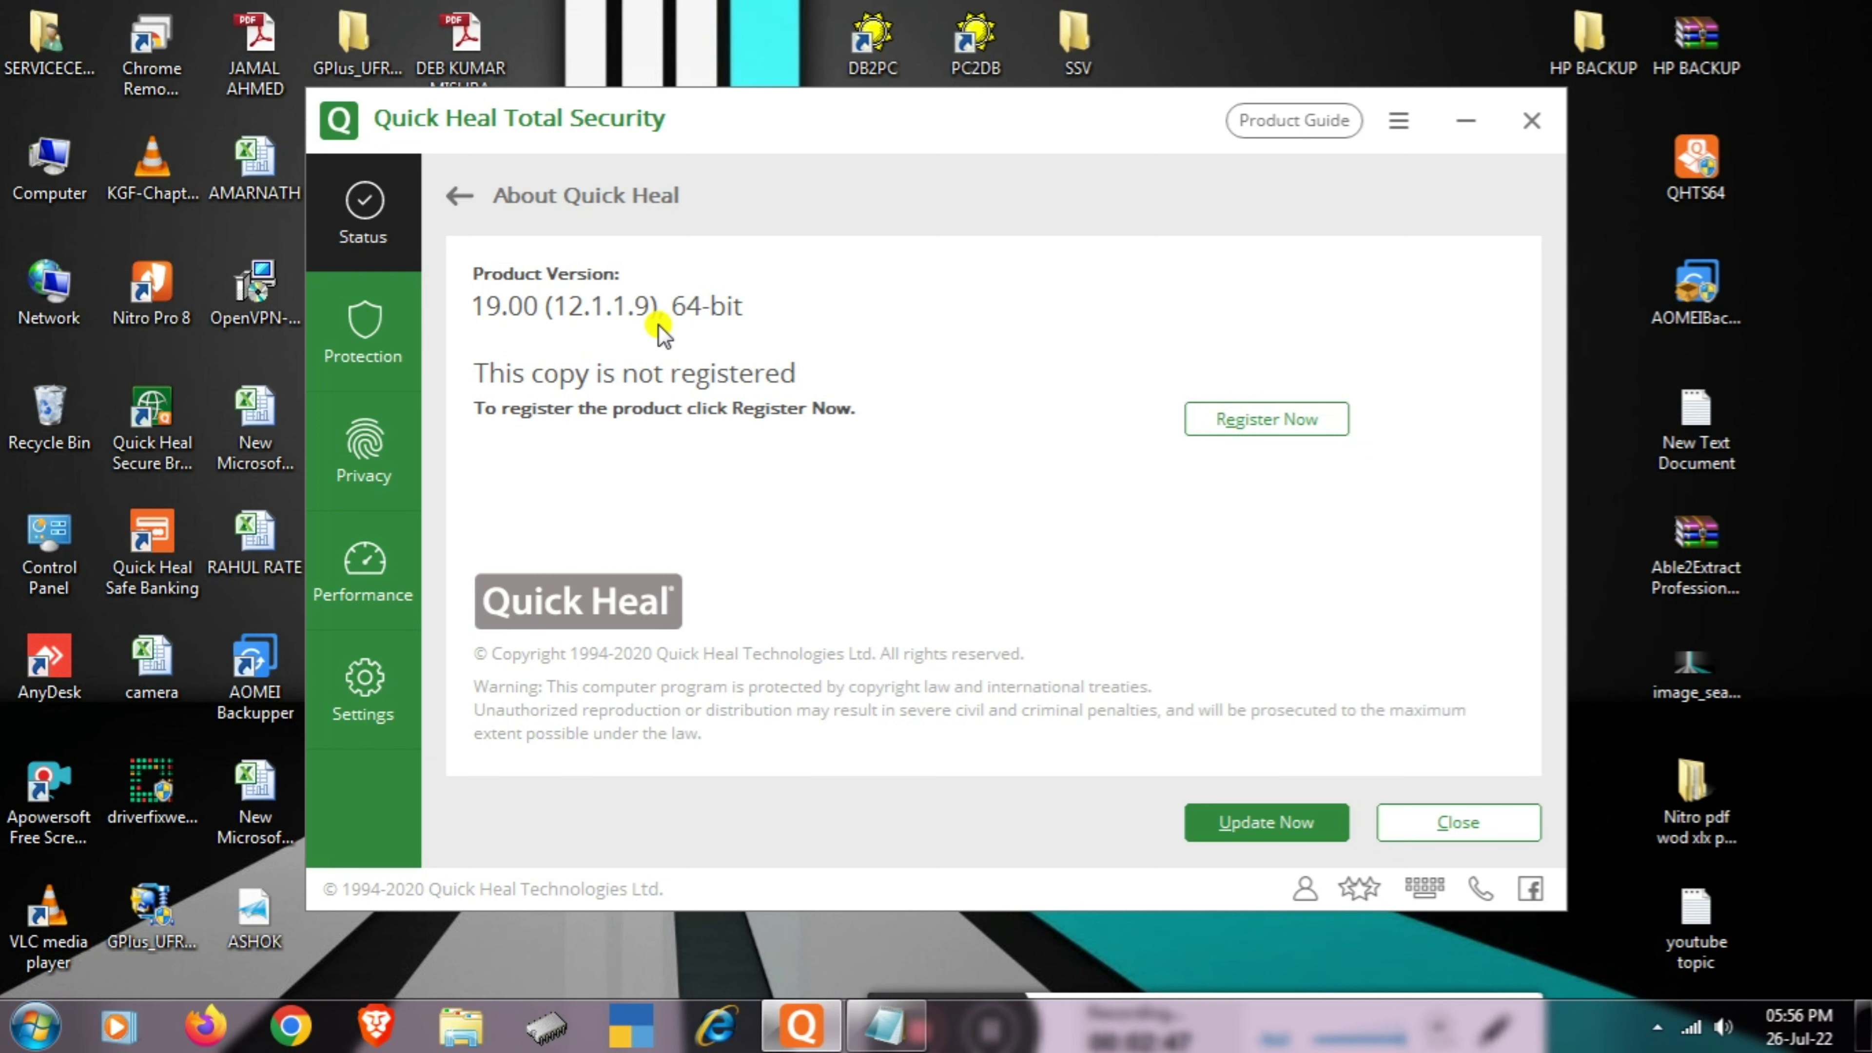
click(354, 228)
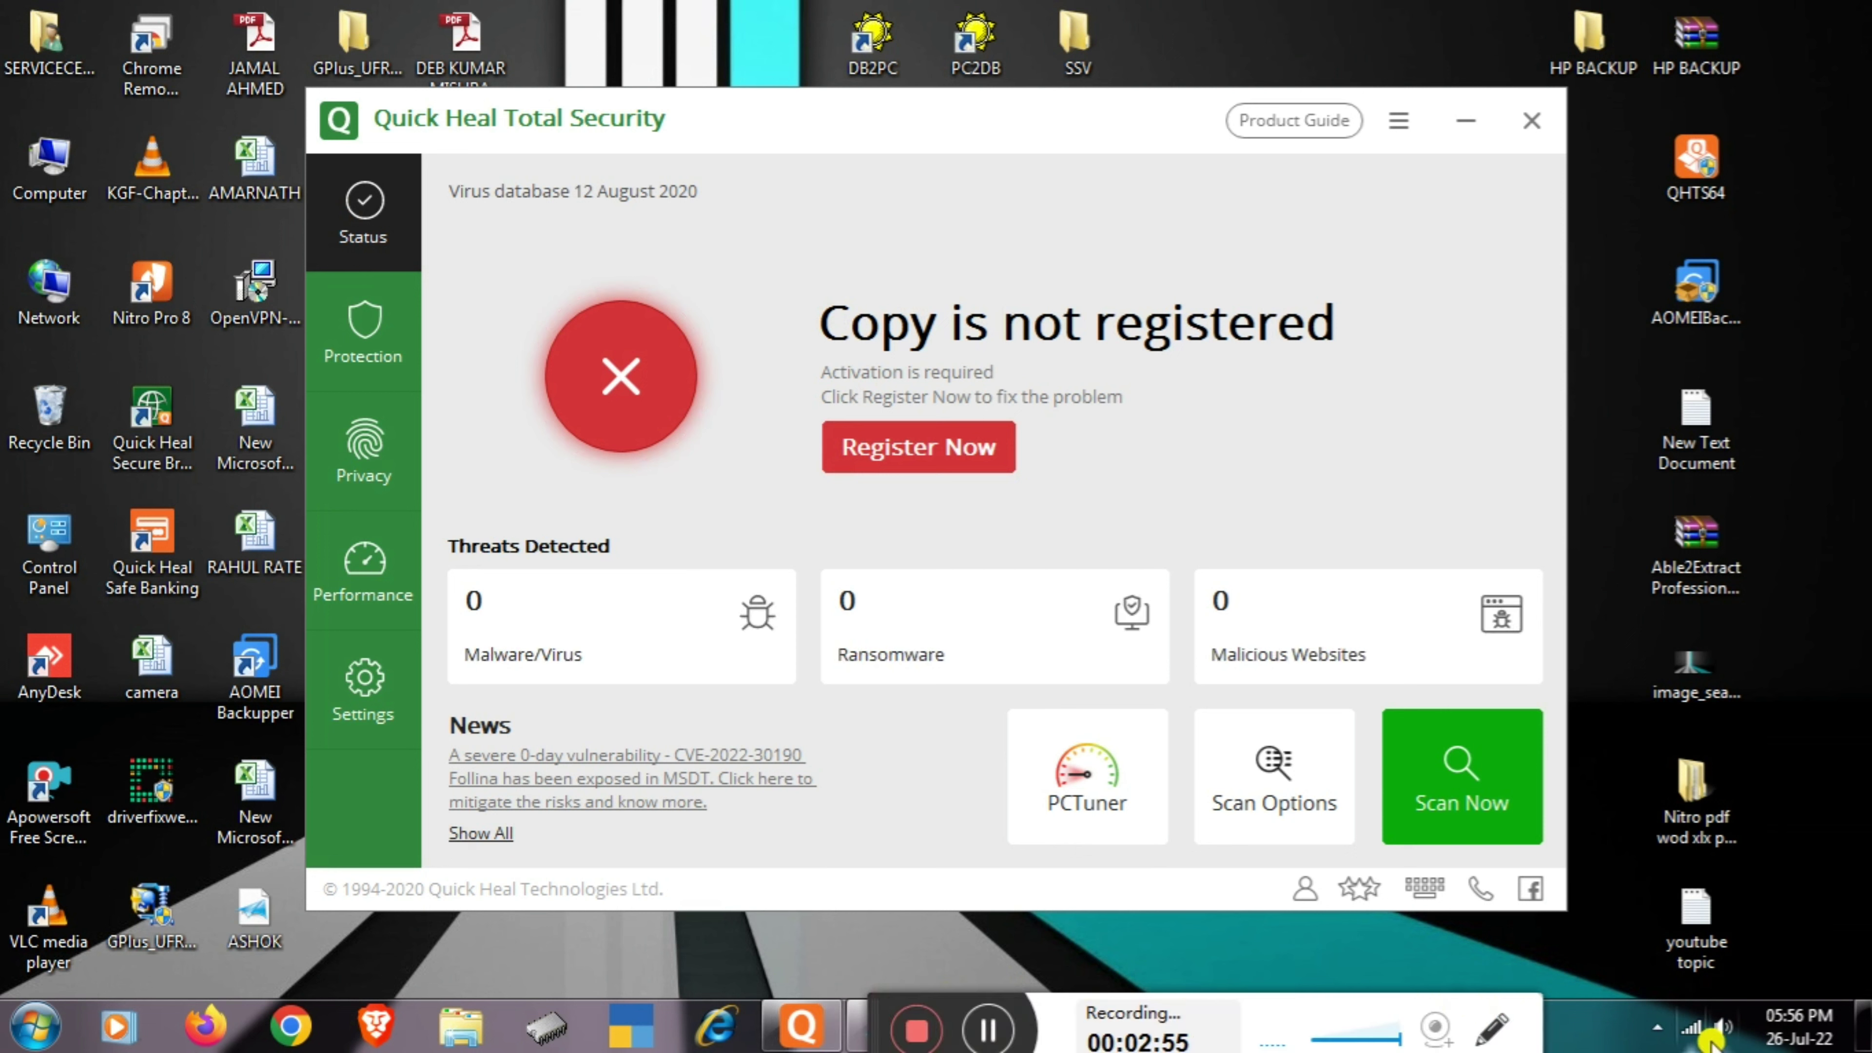
click(1684, 1033)
- Disconnect the computer from the SSID wireless network
click(1552, 627)
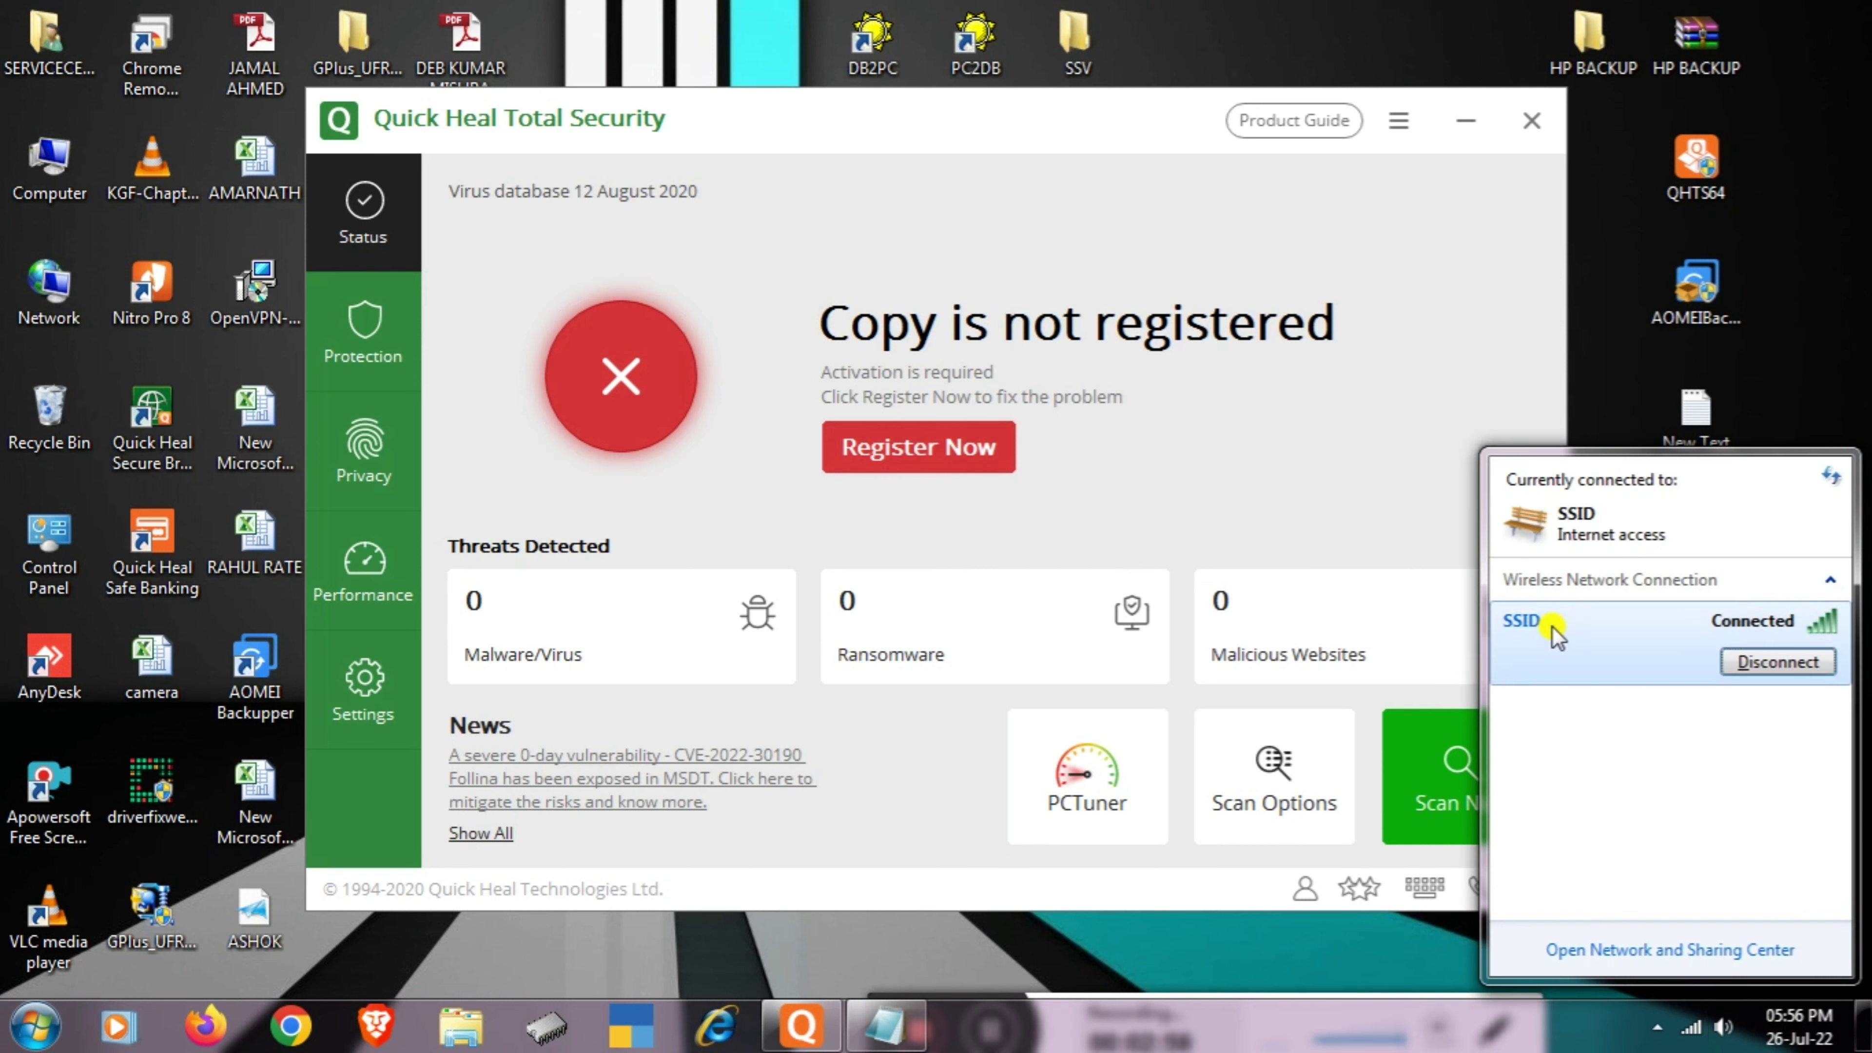
click(1760, 669)
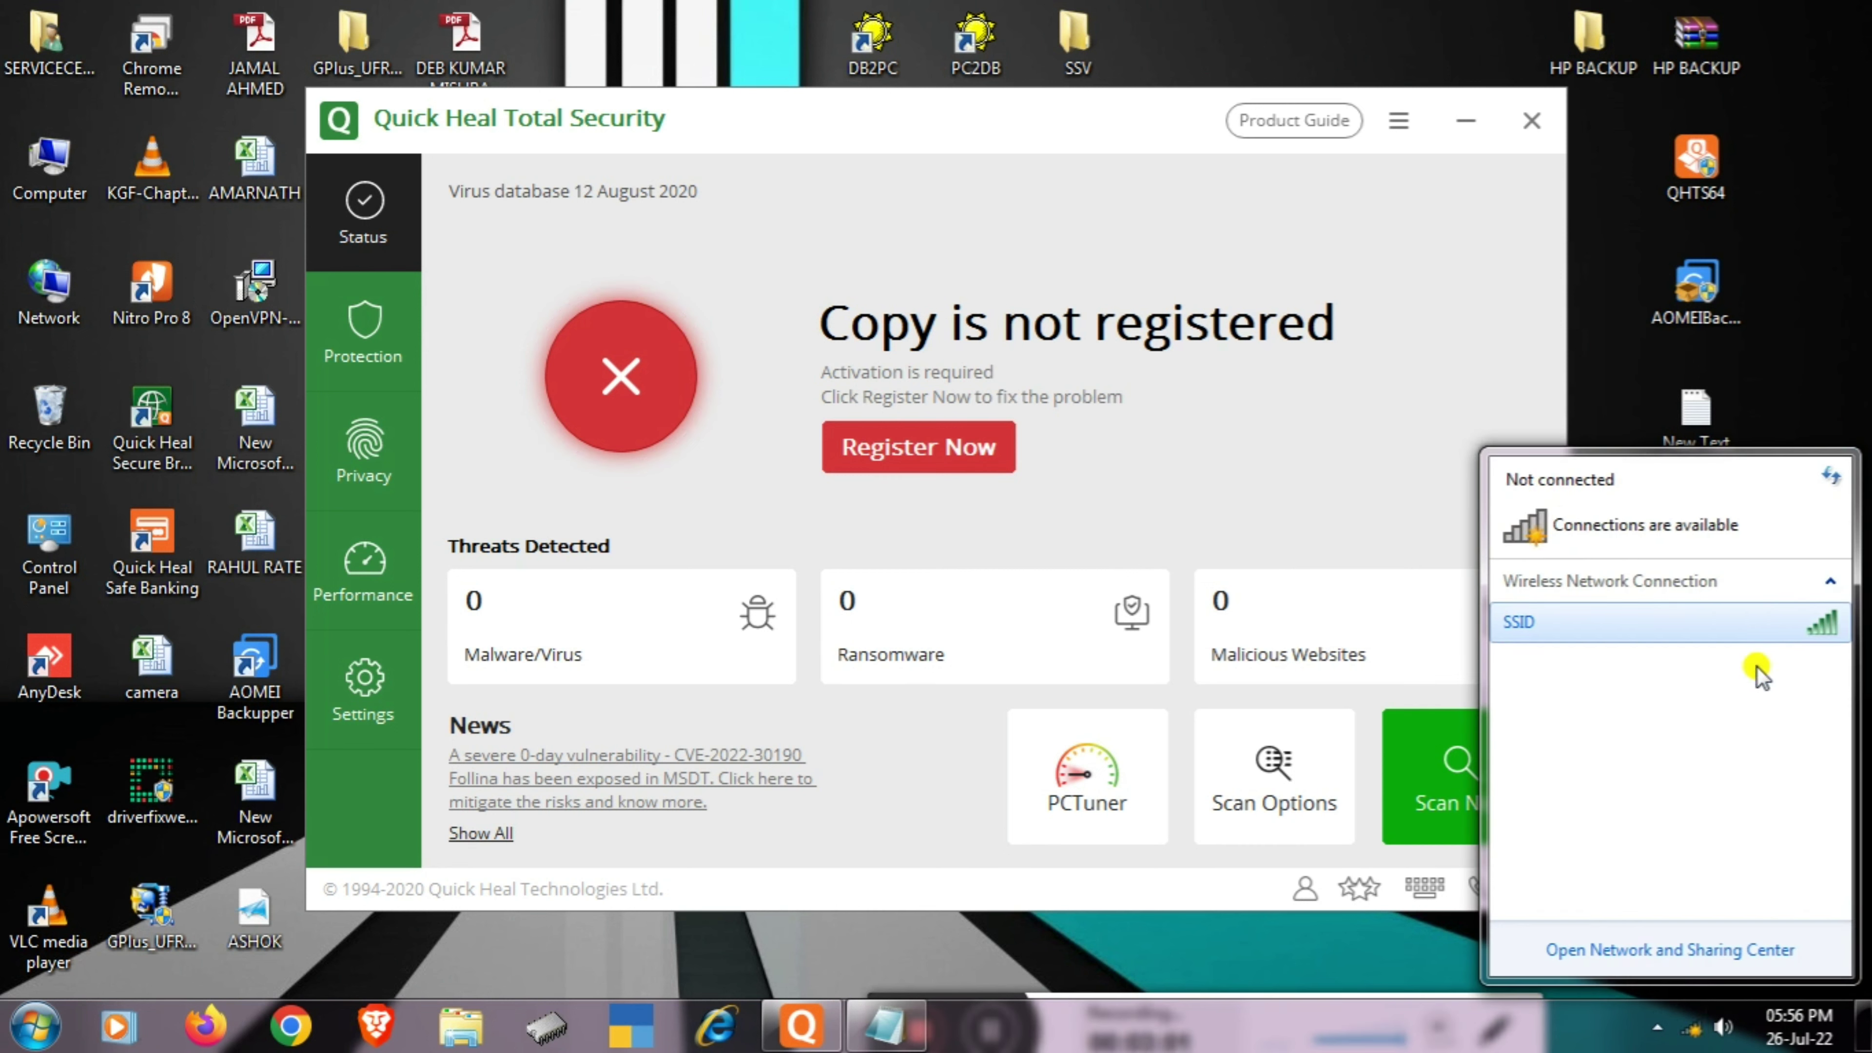
click(1309, 942)
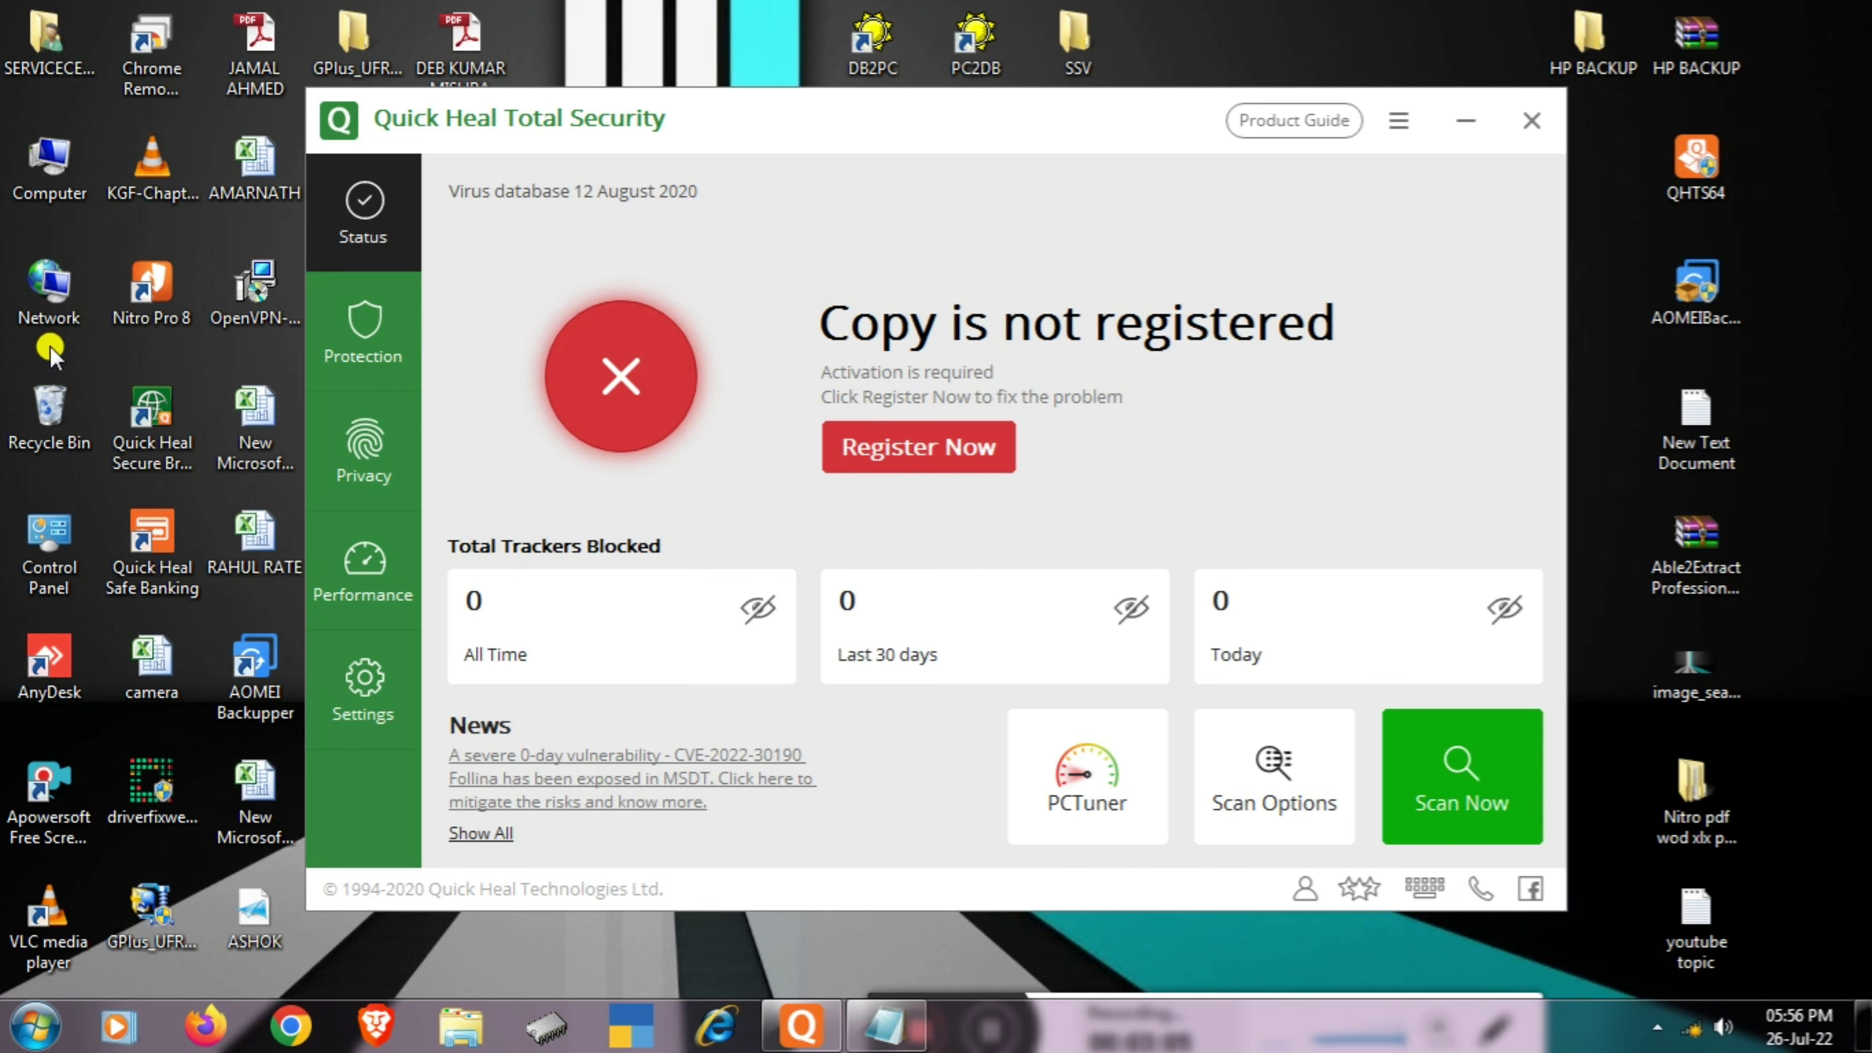
- Verify in Network Connections that every adapter shows not connected, then close it
right_click(48, 301)
click(130, 501)
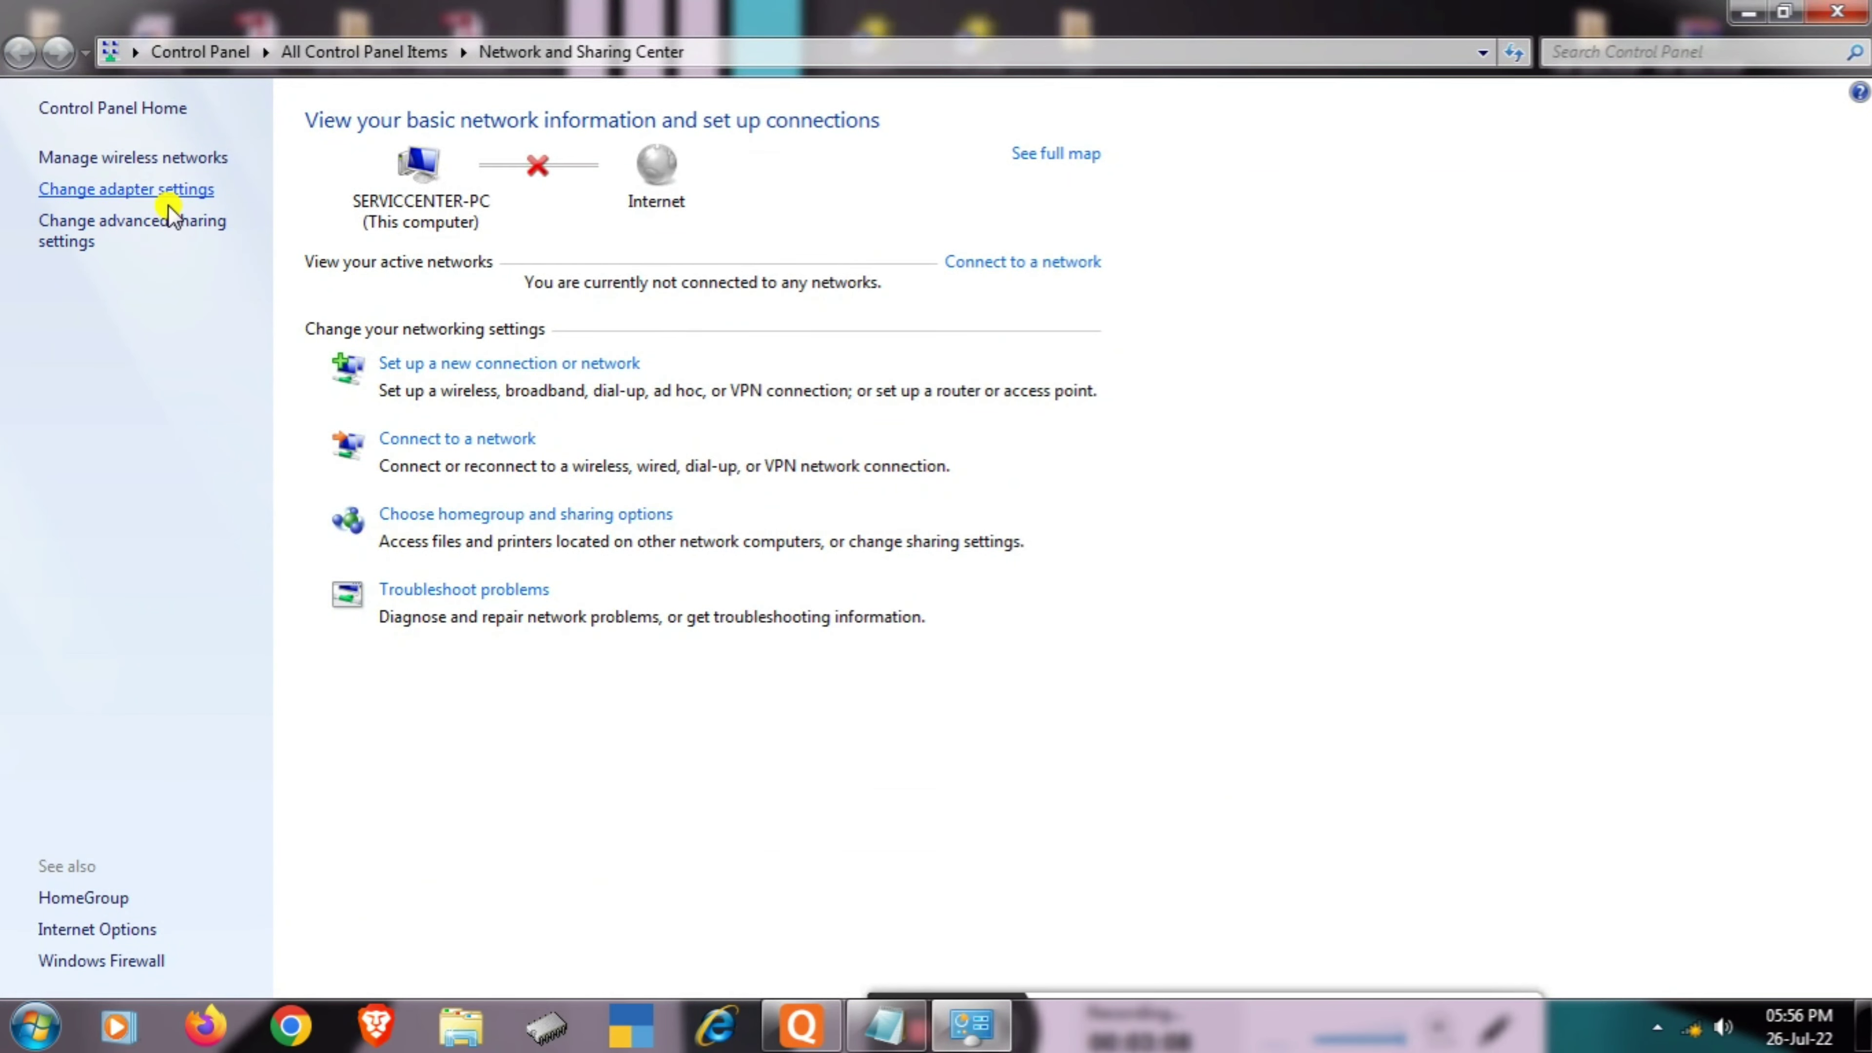
click(88, 192)
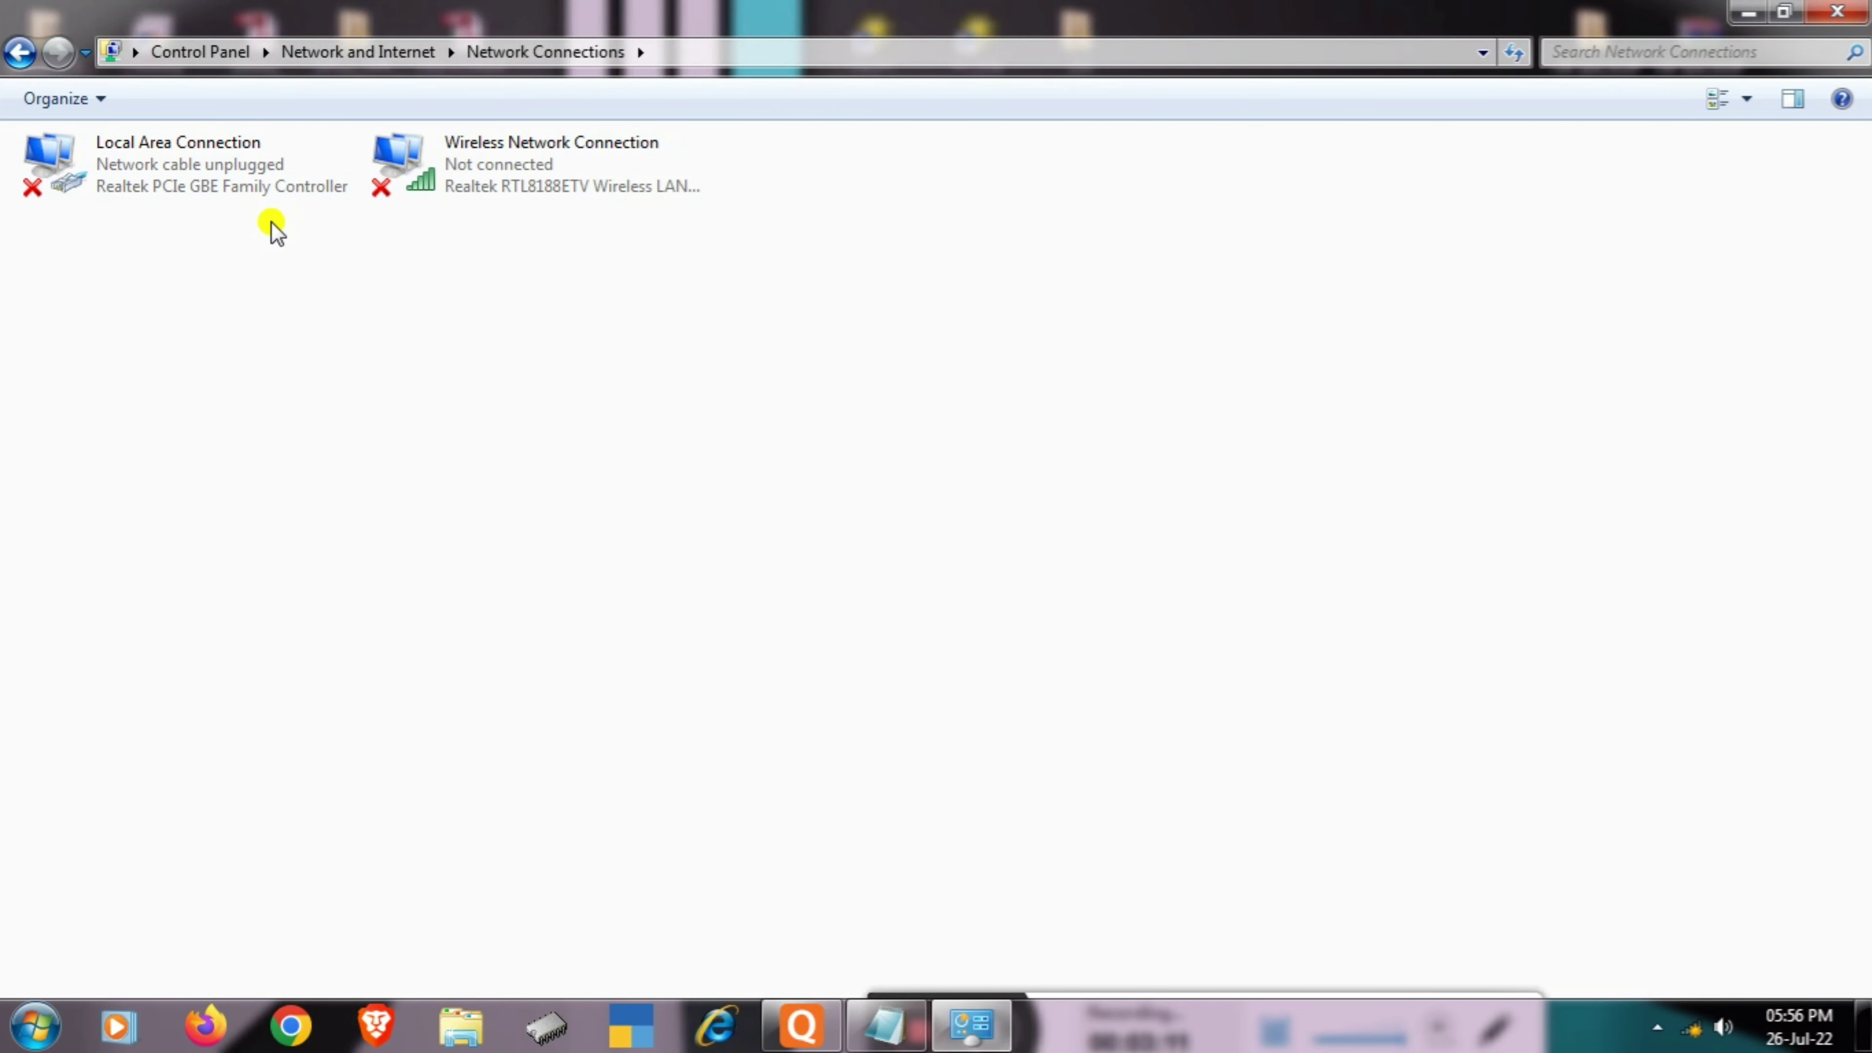
click(1847, 12)
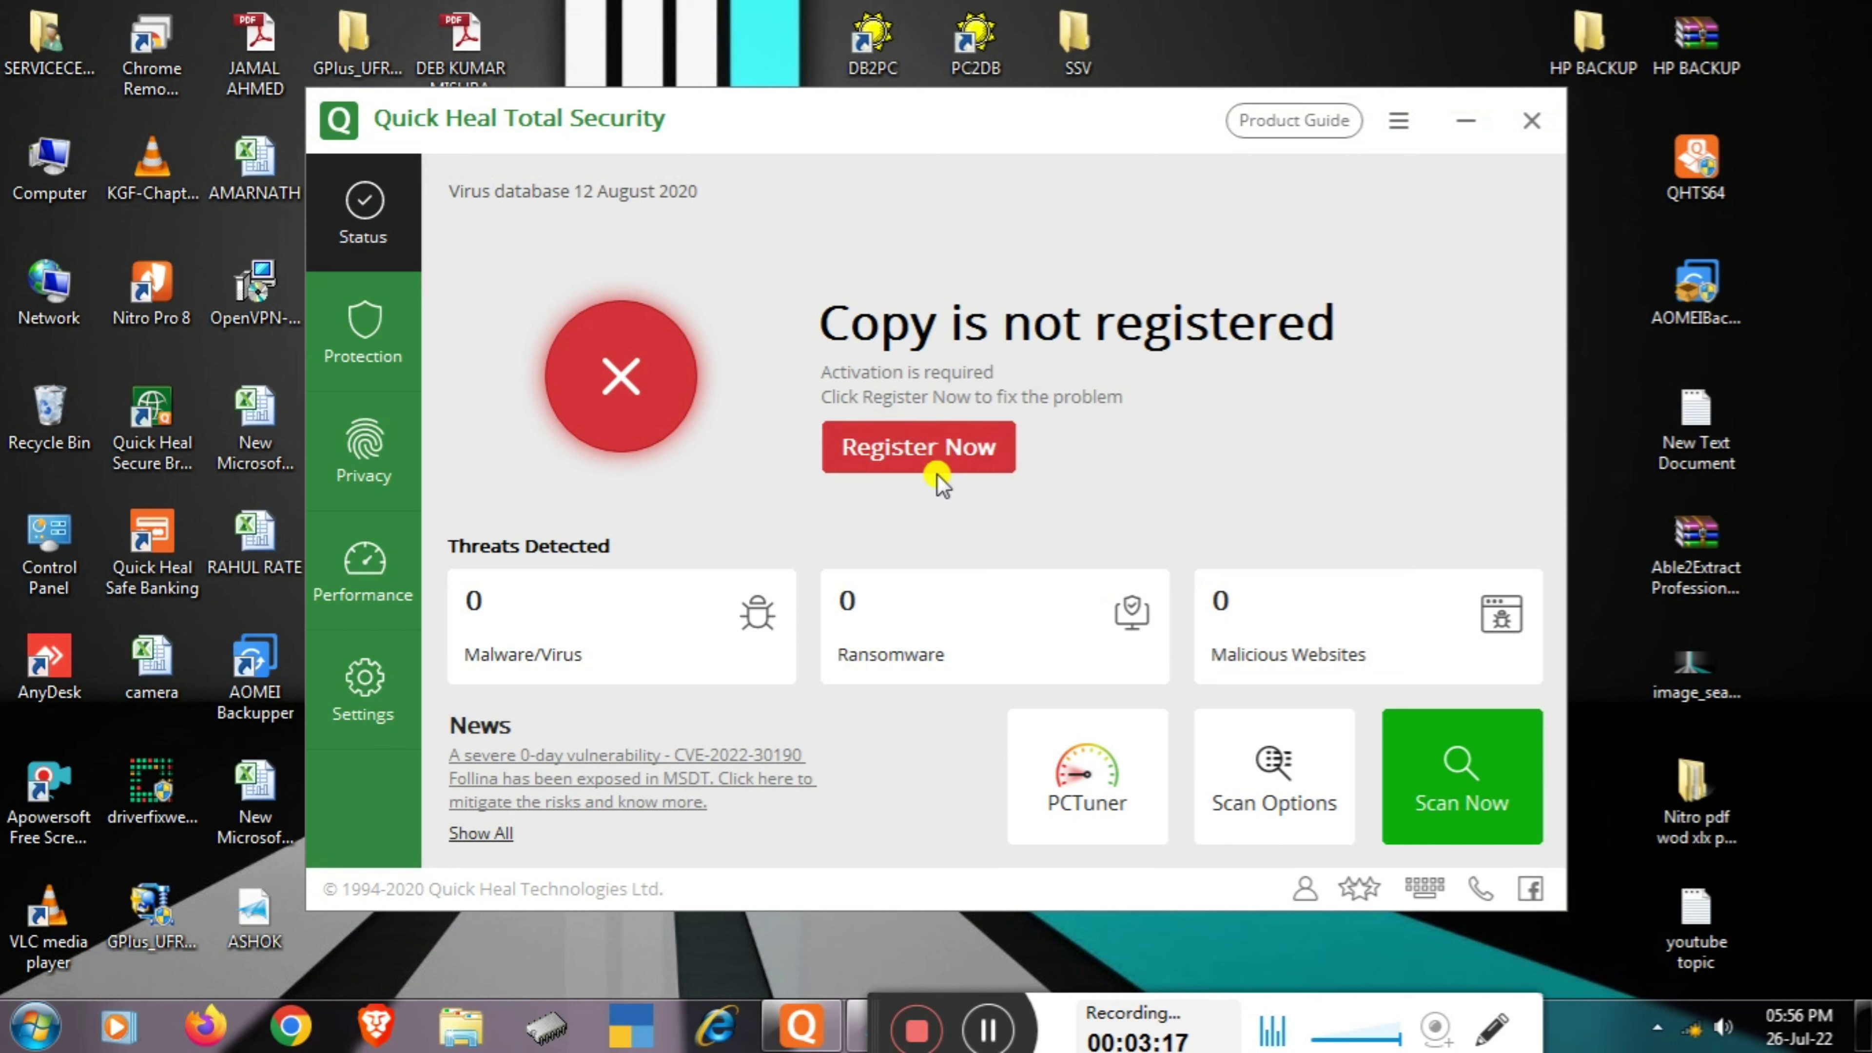
- Start Quick Heal's offline registration and place the Product Key note beside the dialog
click(894, 457)
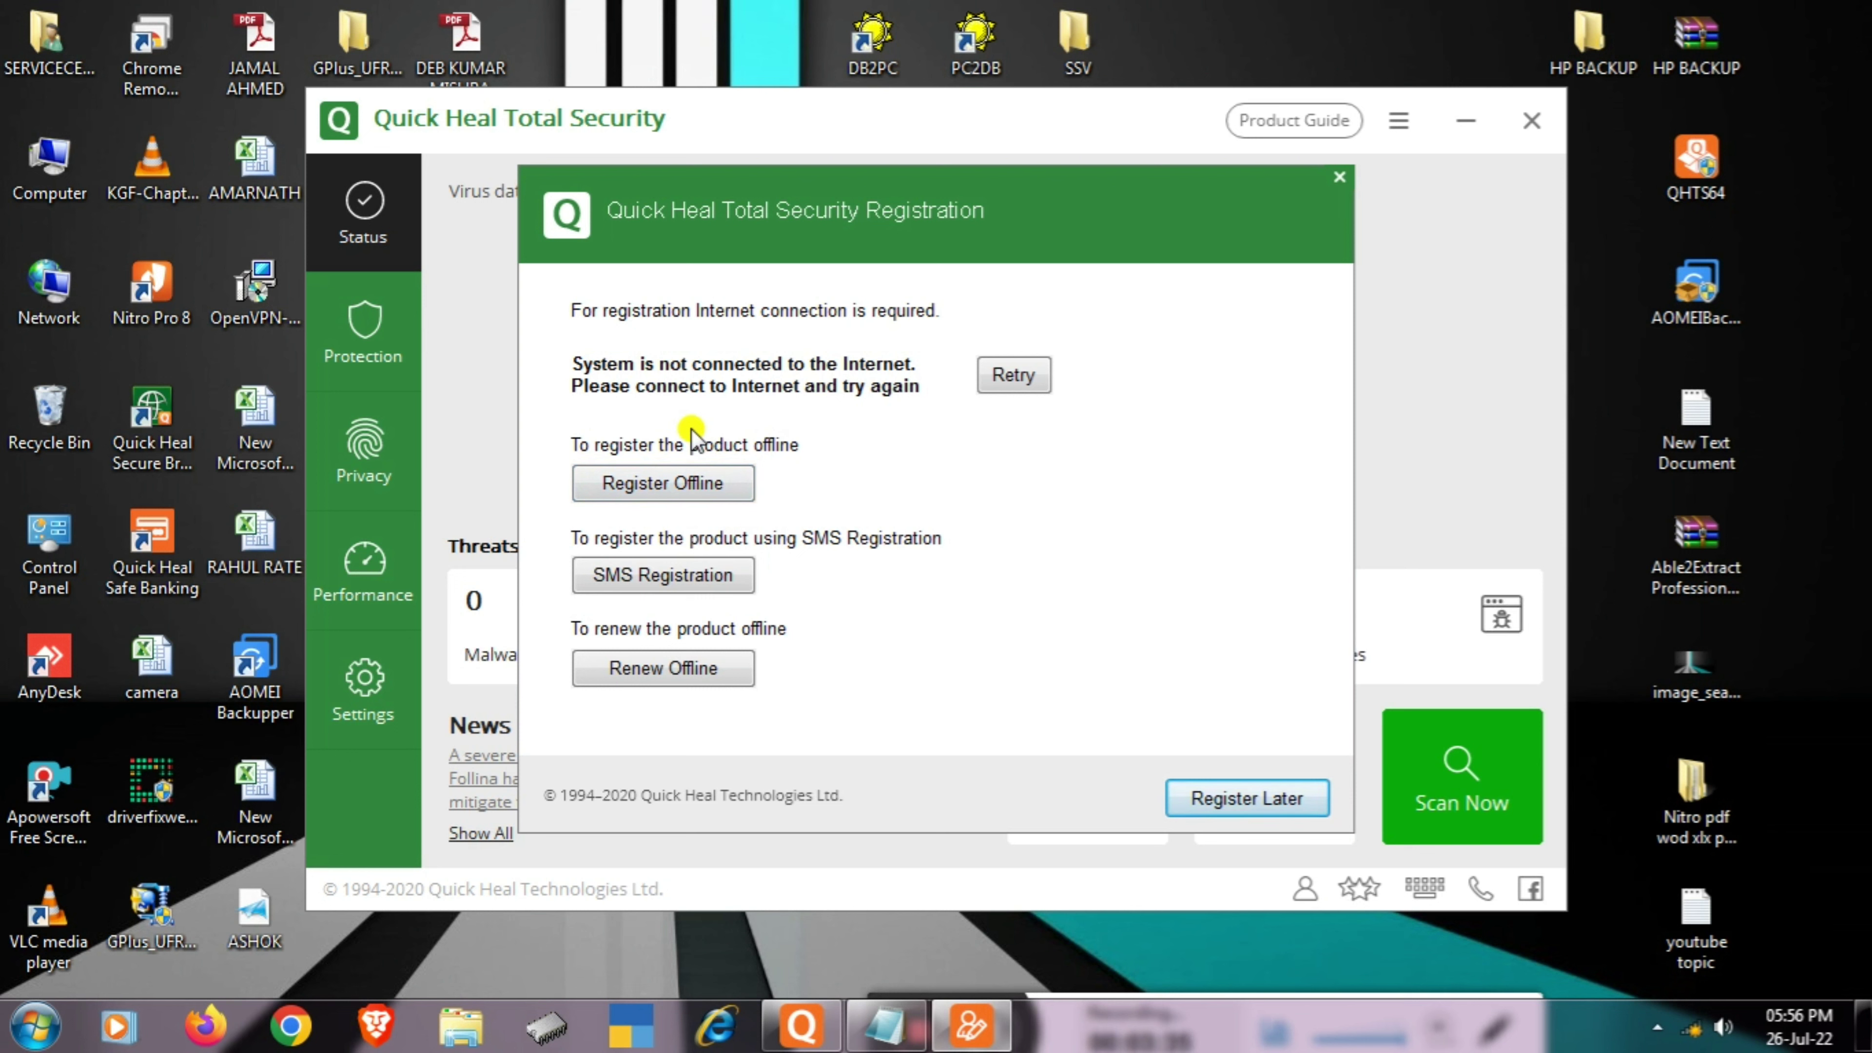
click(639, 488)
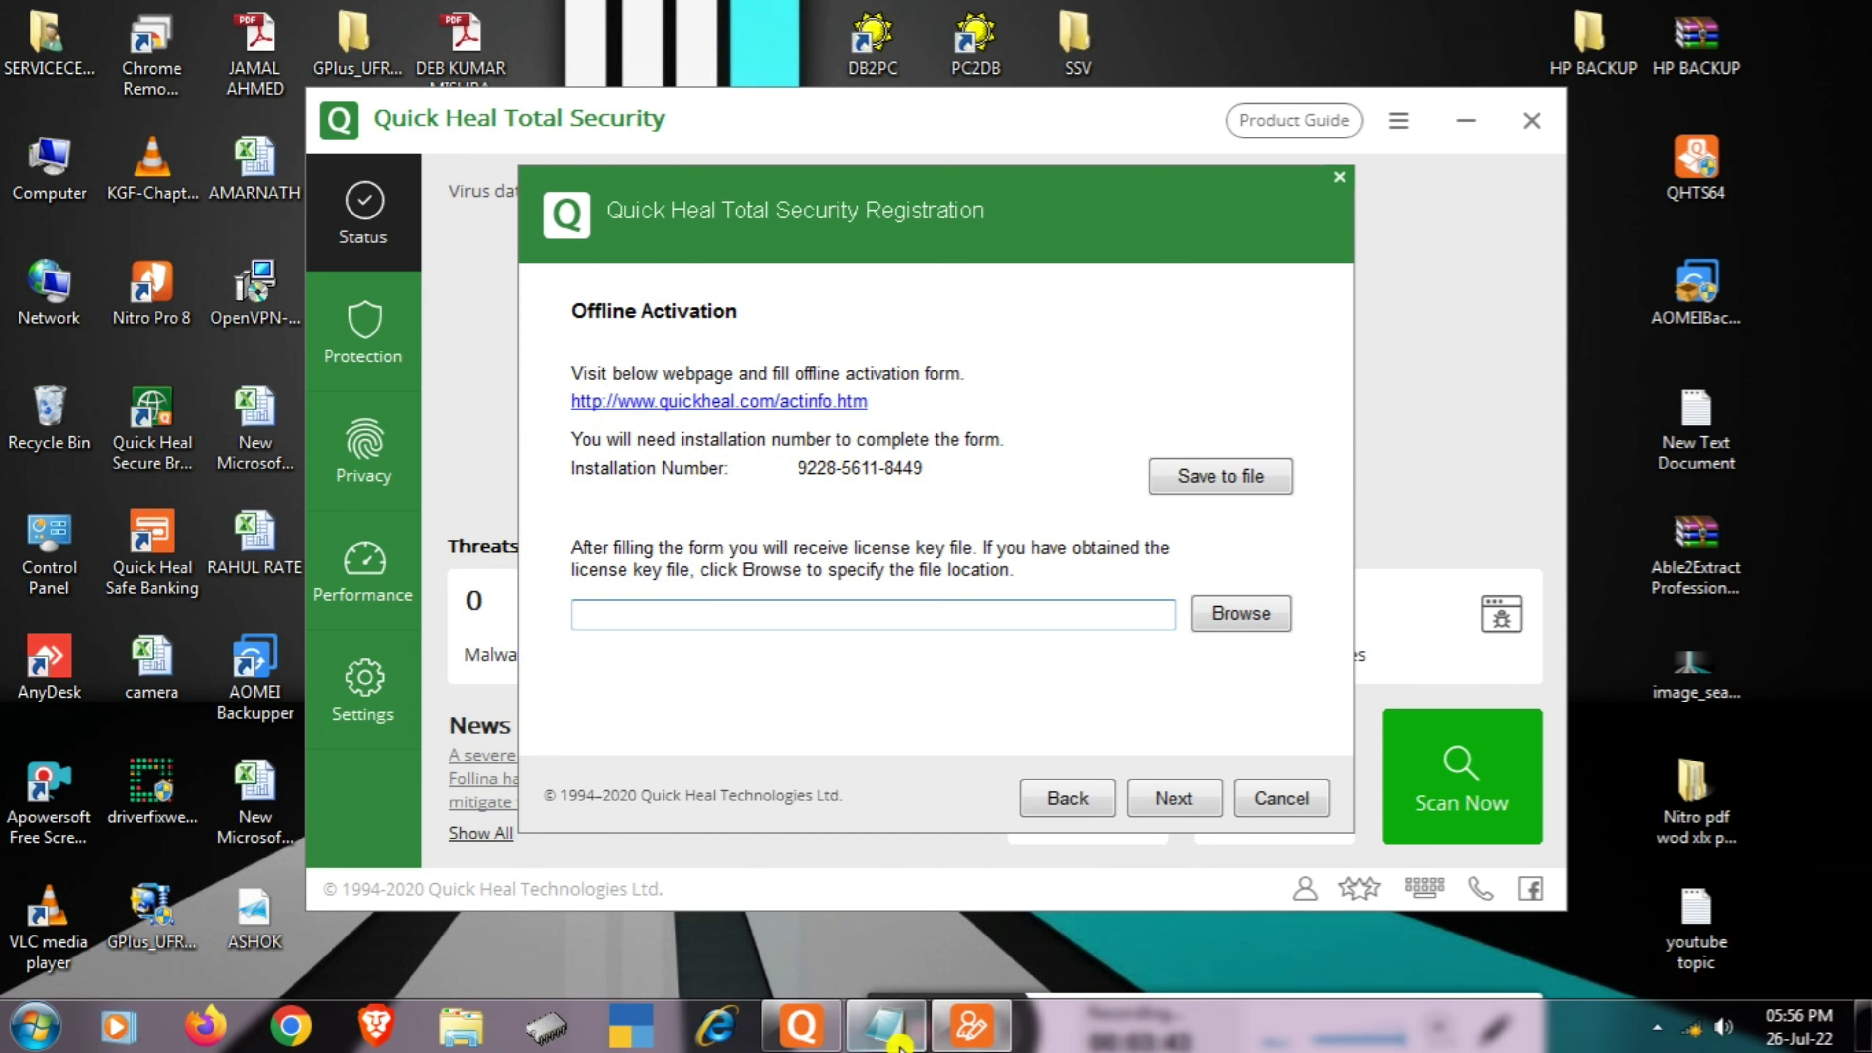
click(886, 1025)
drag(817, 260, 1440, 347)
- Add the installation number on a new line in the note, save it, and cancel activation
click(1476, 397)
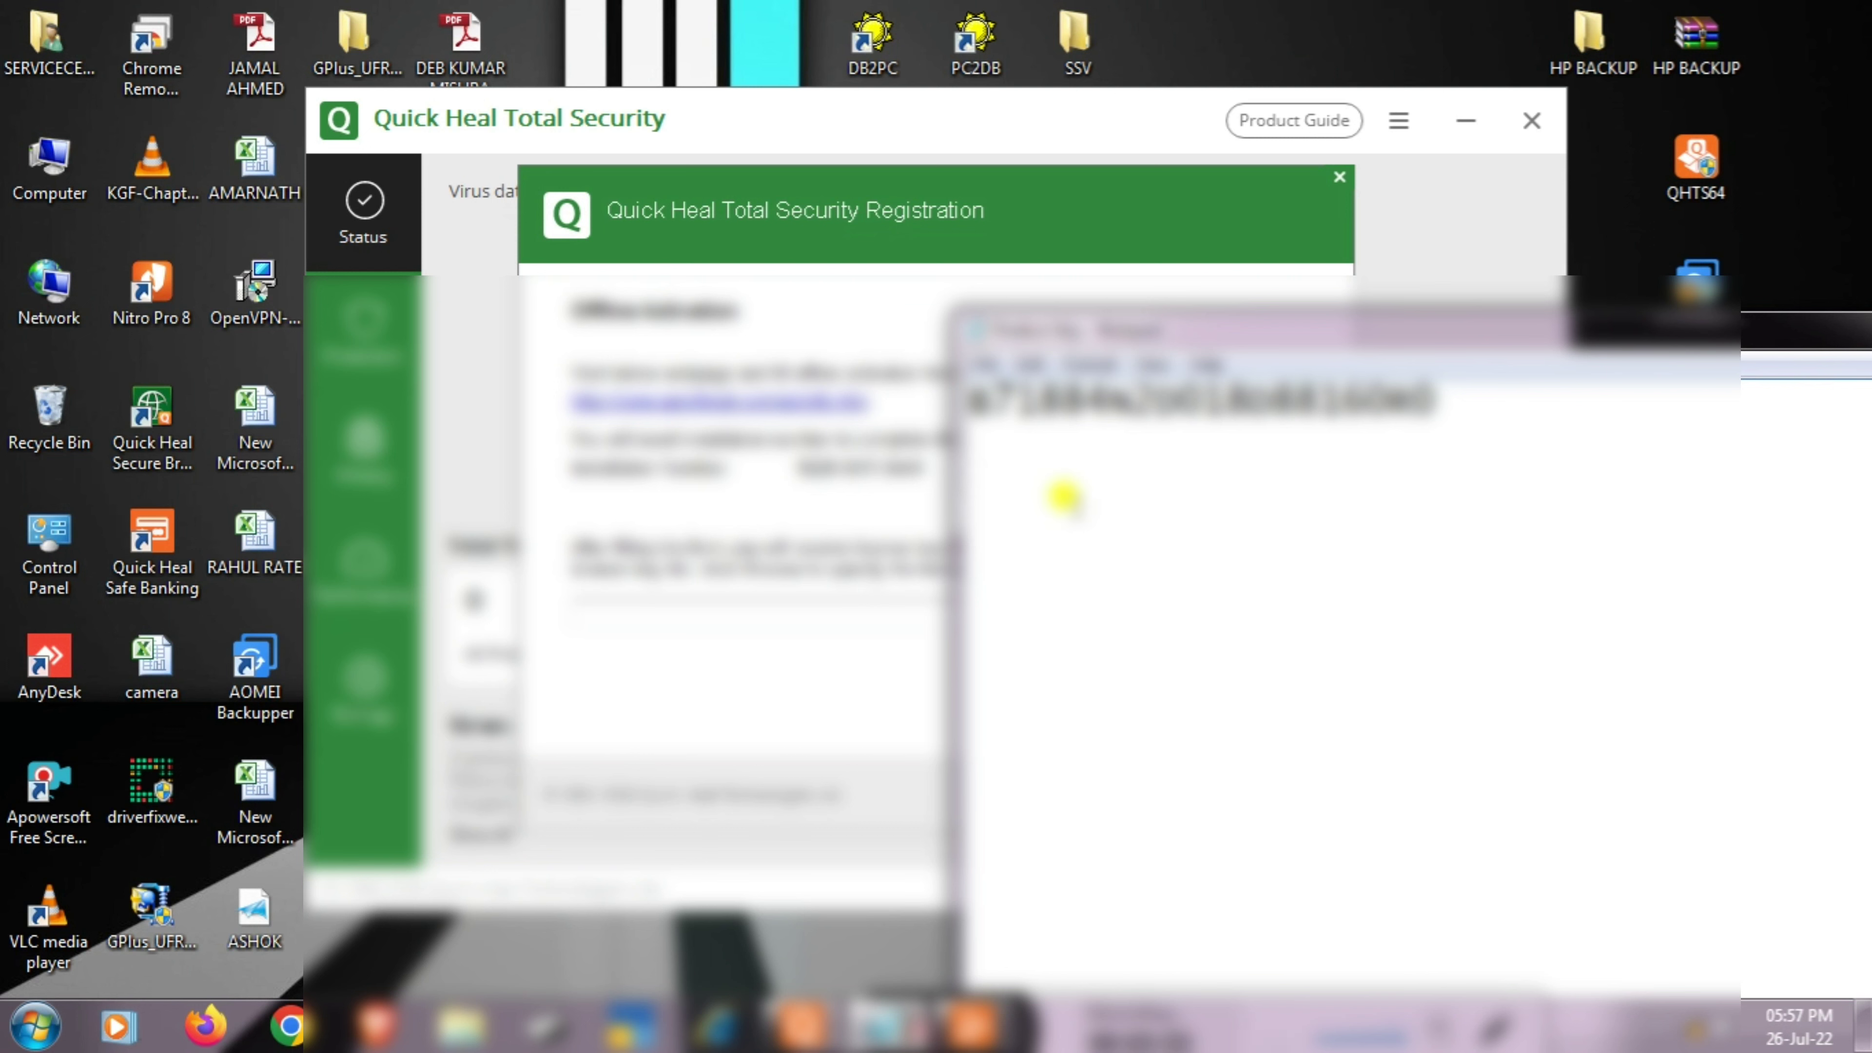
click(965, 478)
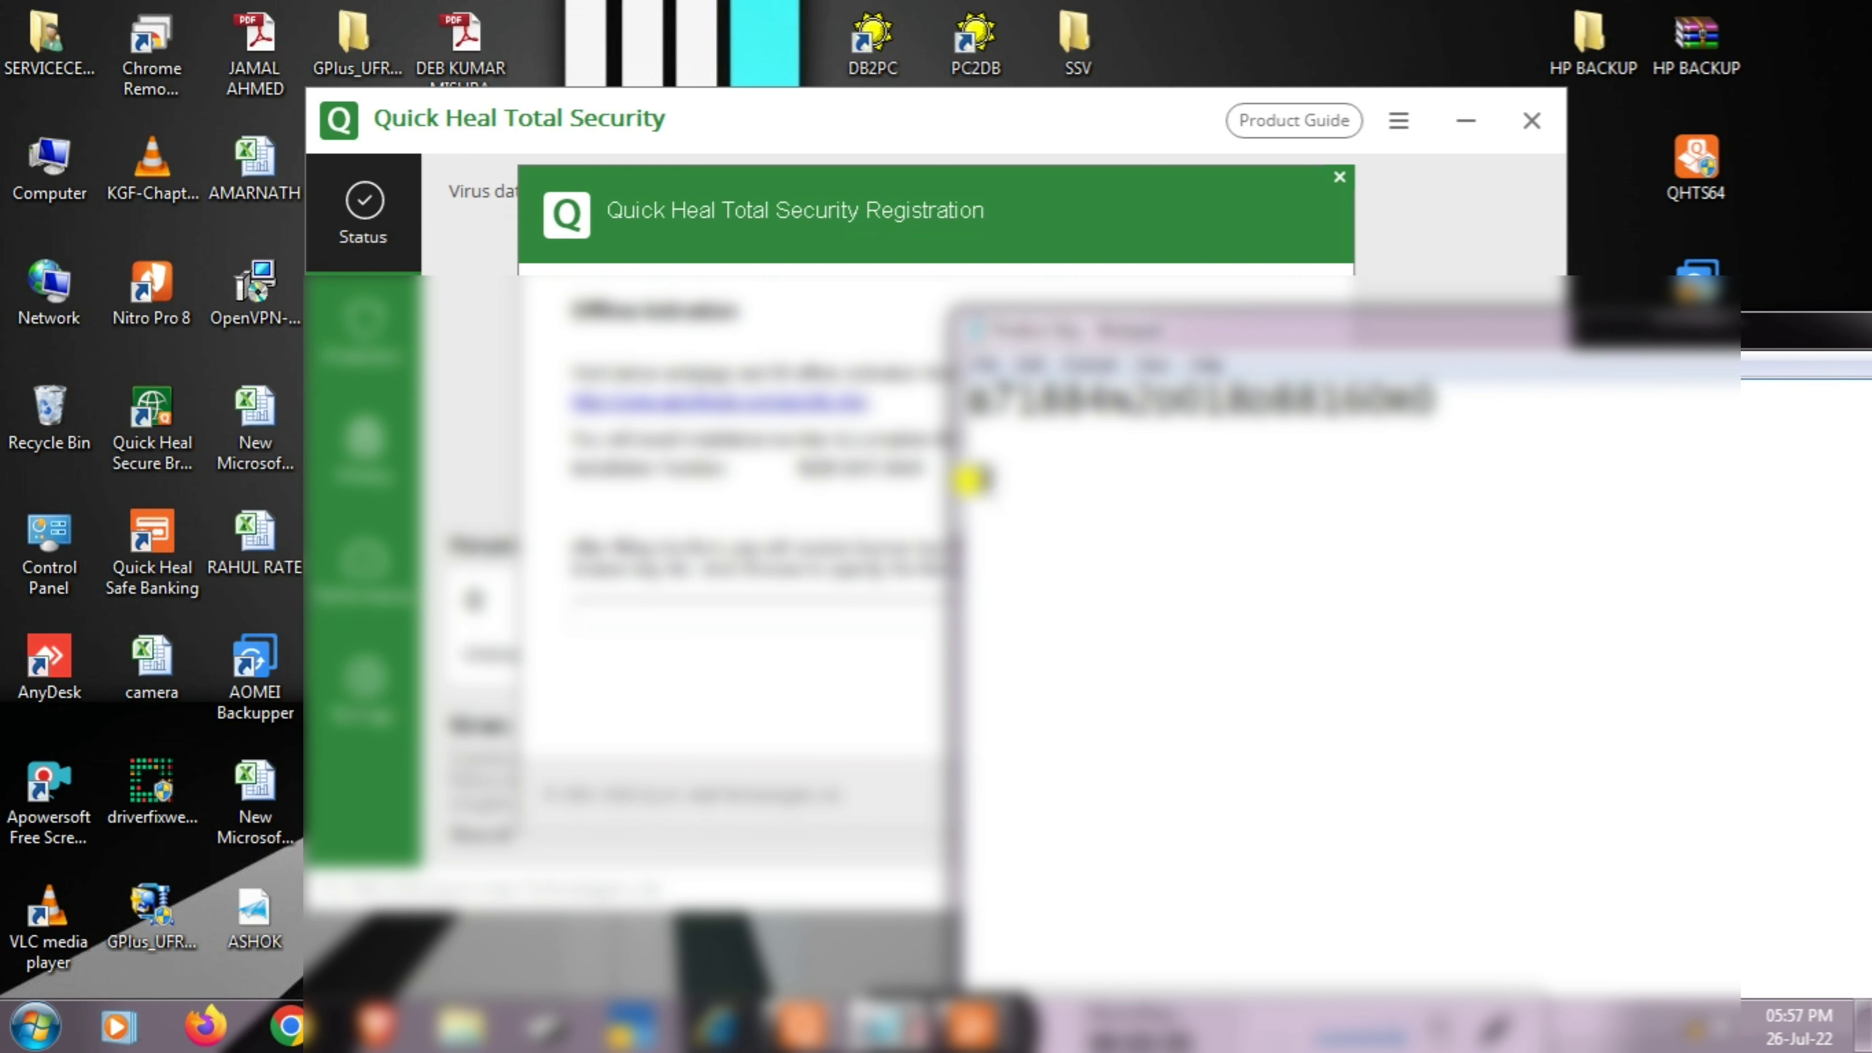
text(2226)
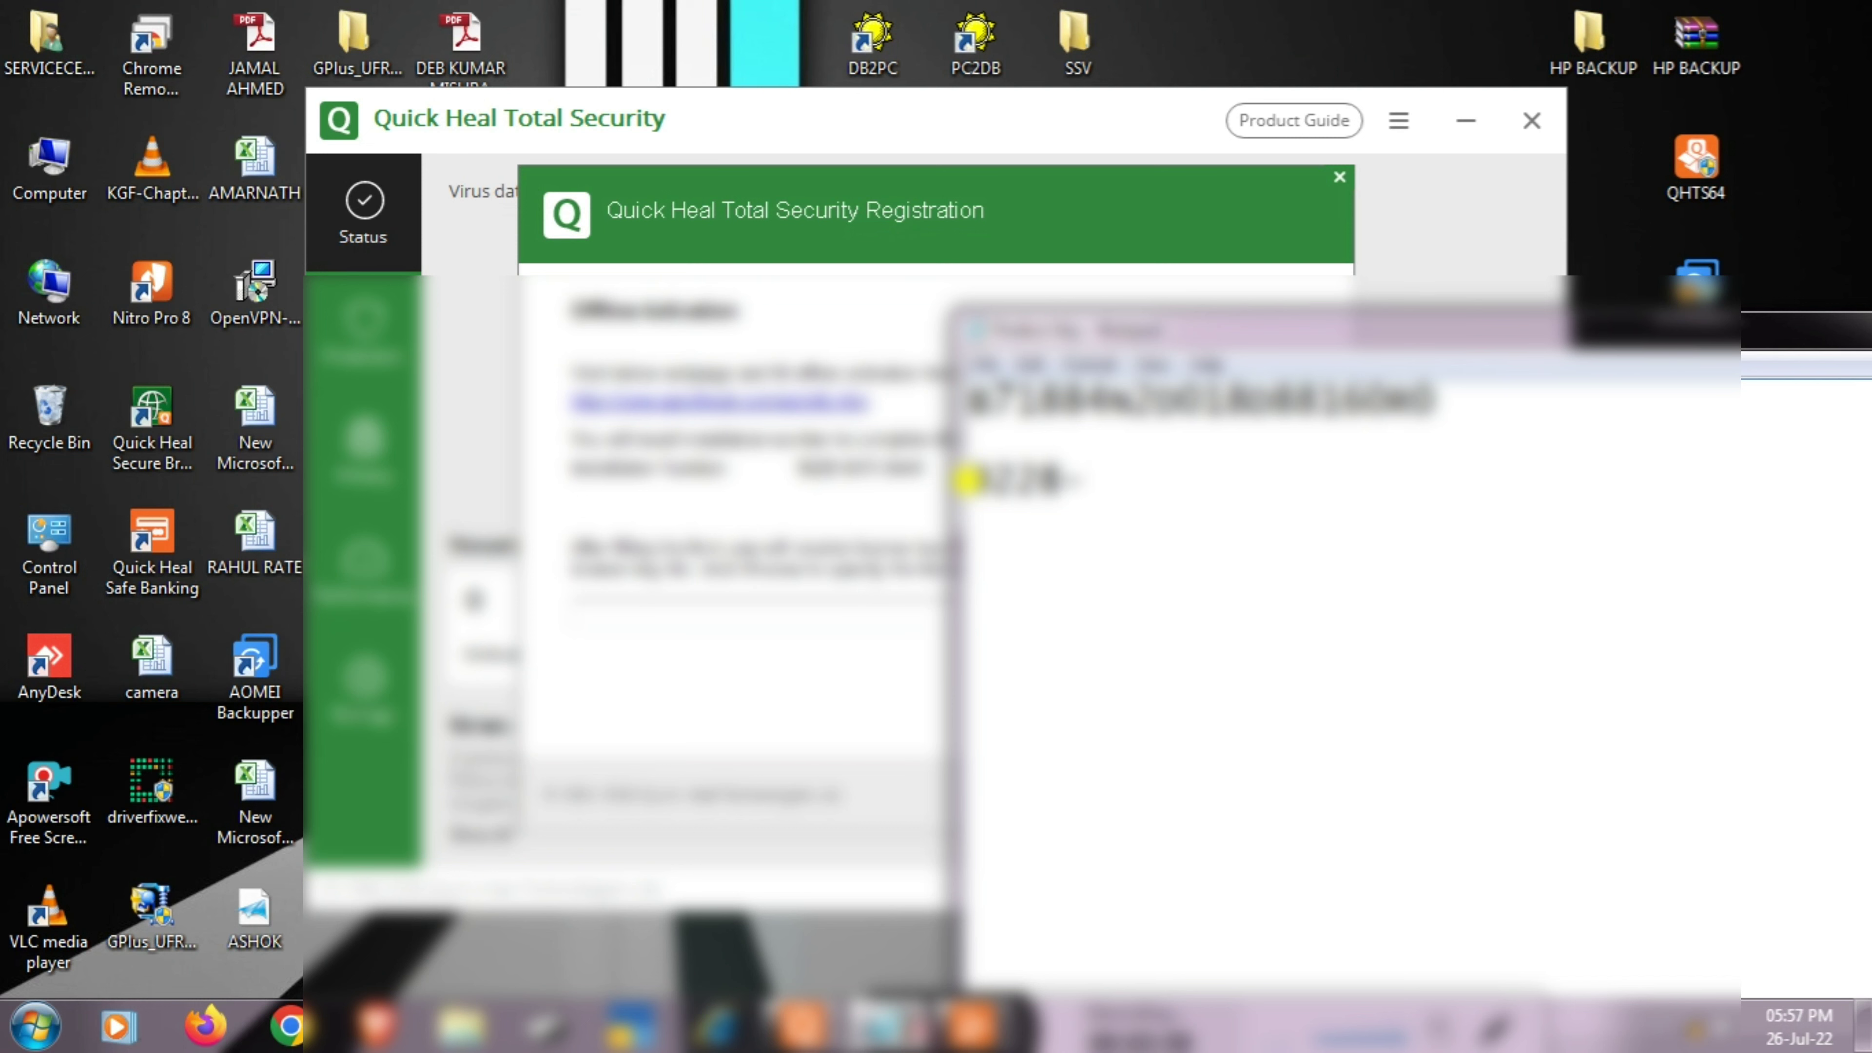
text(-5611)
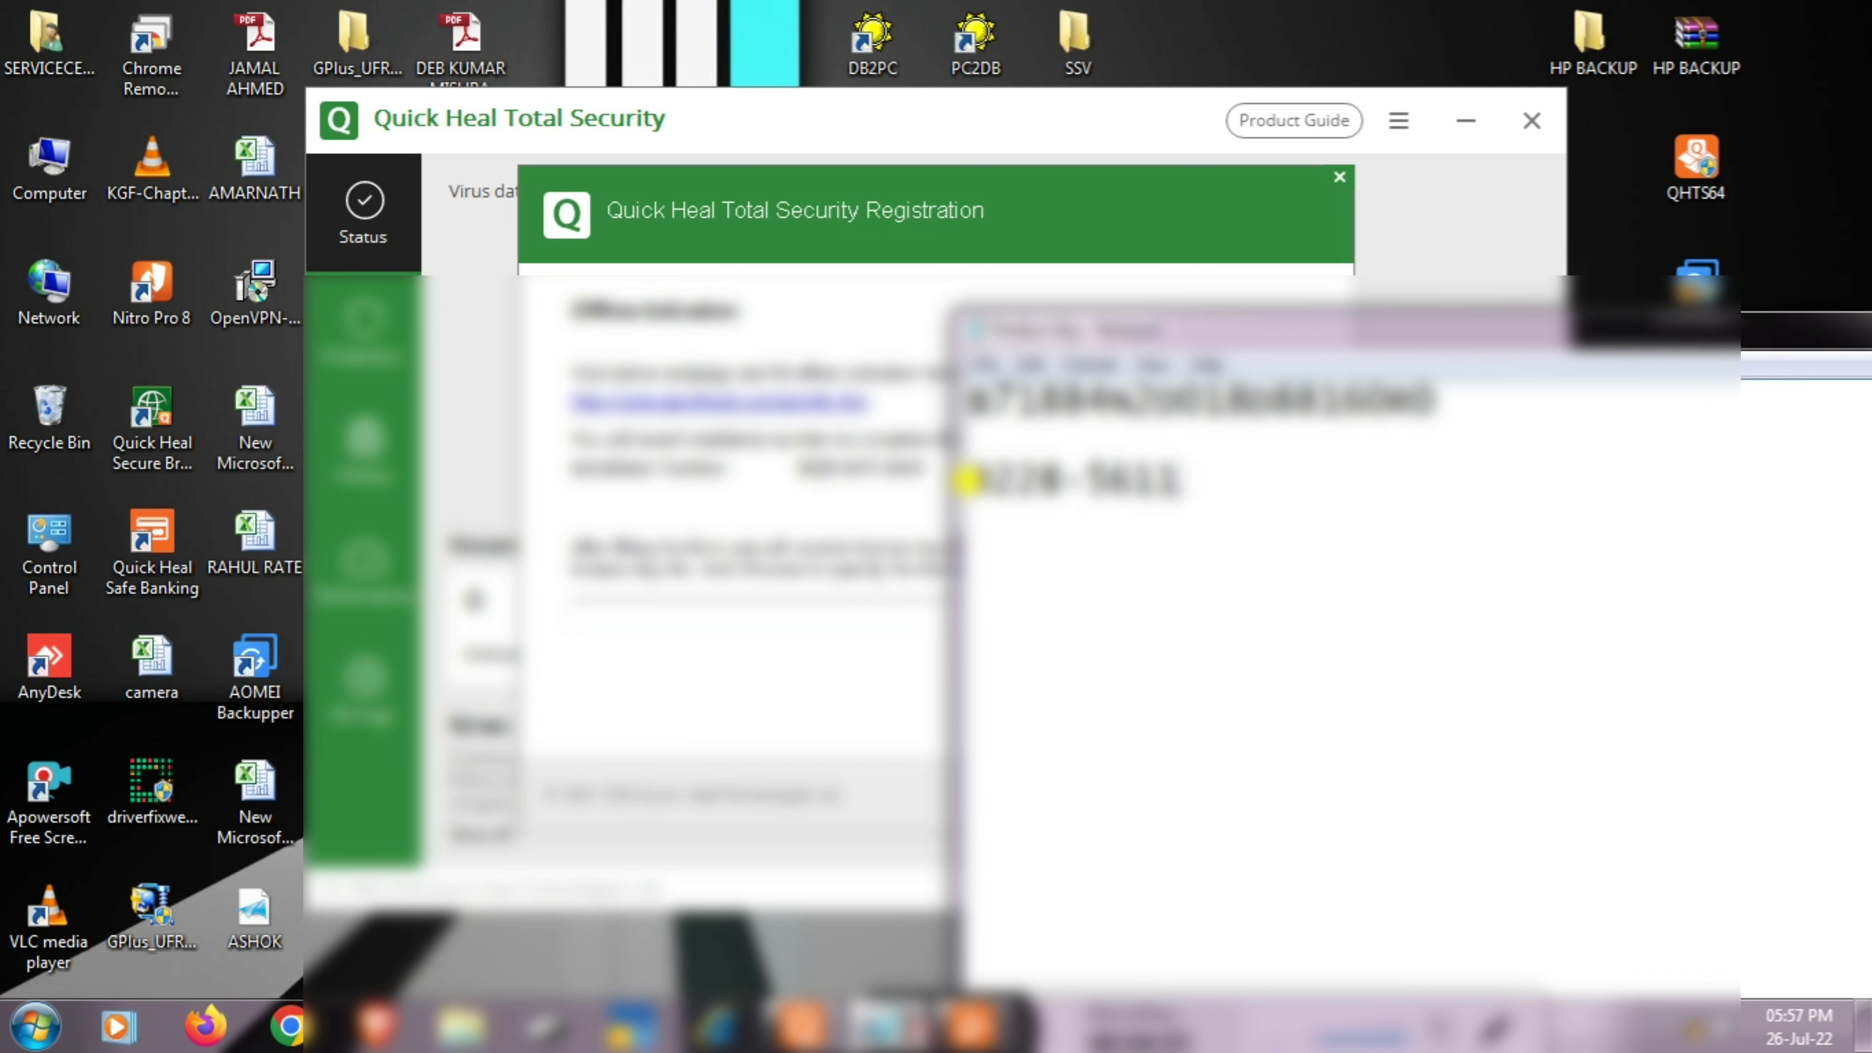
text(-8449)
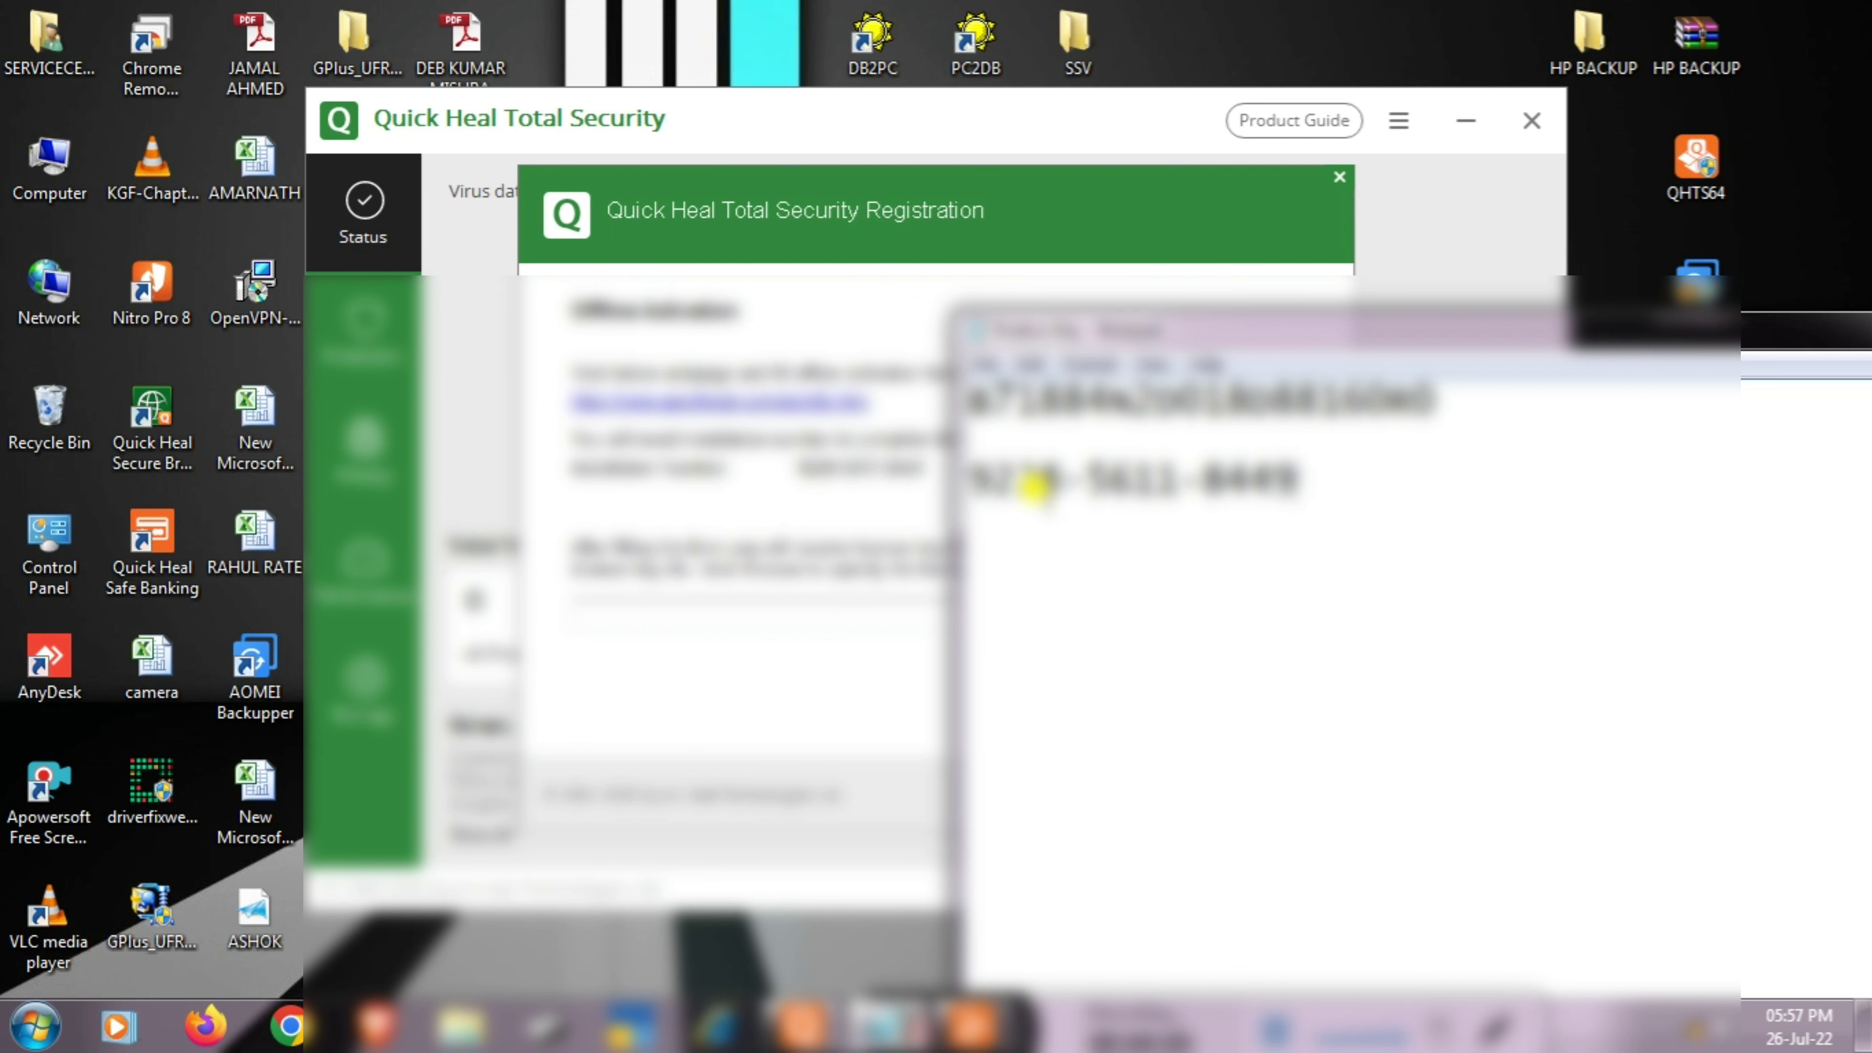
drag(1718, 332, 1430, 329)
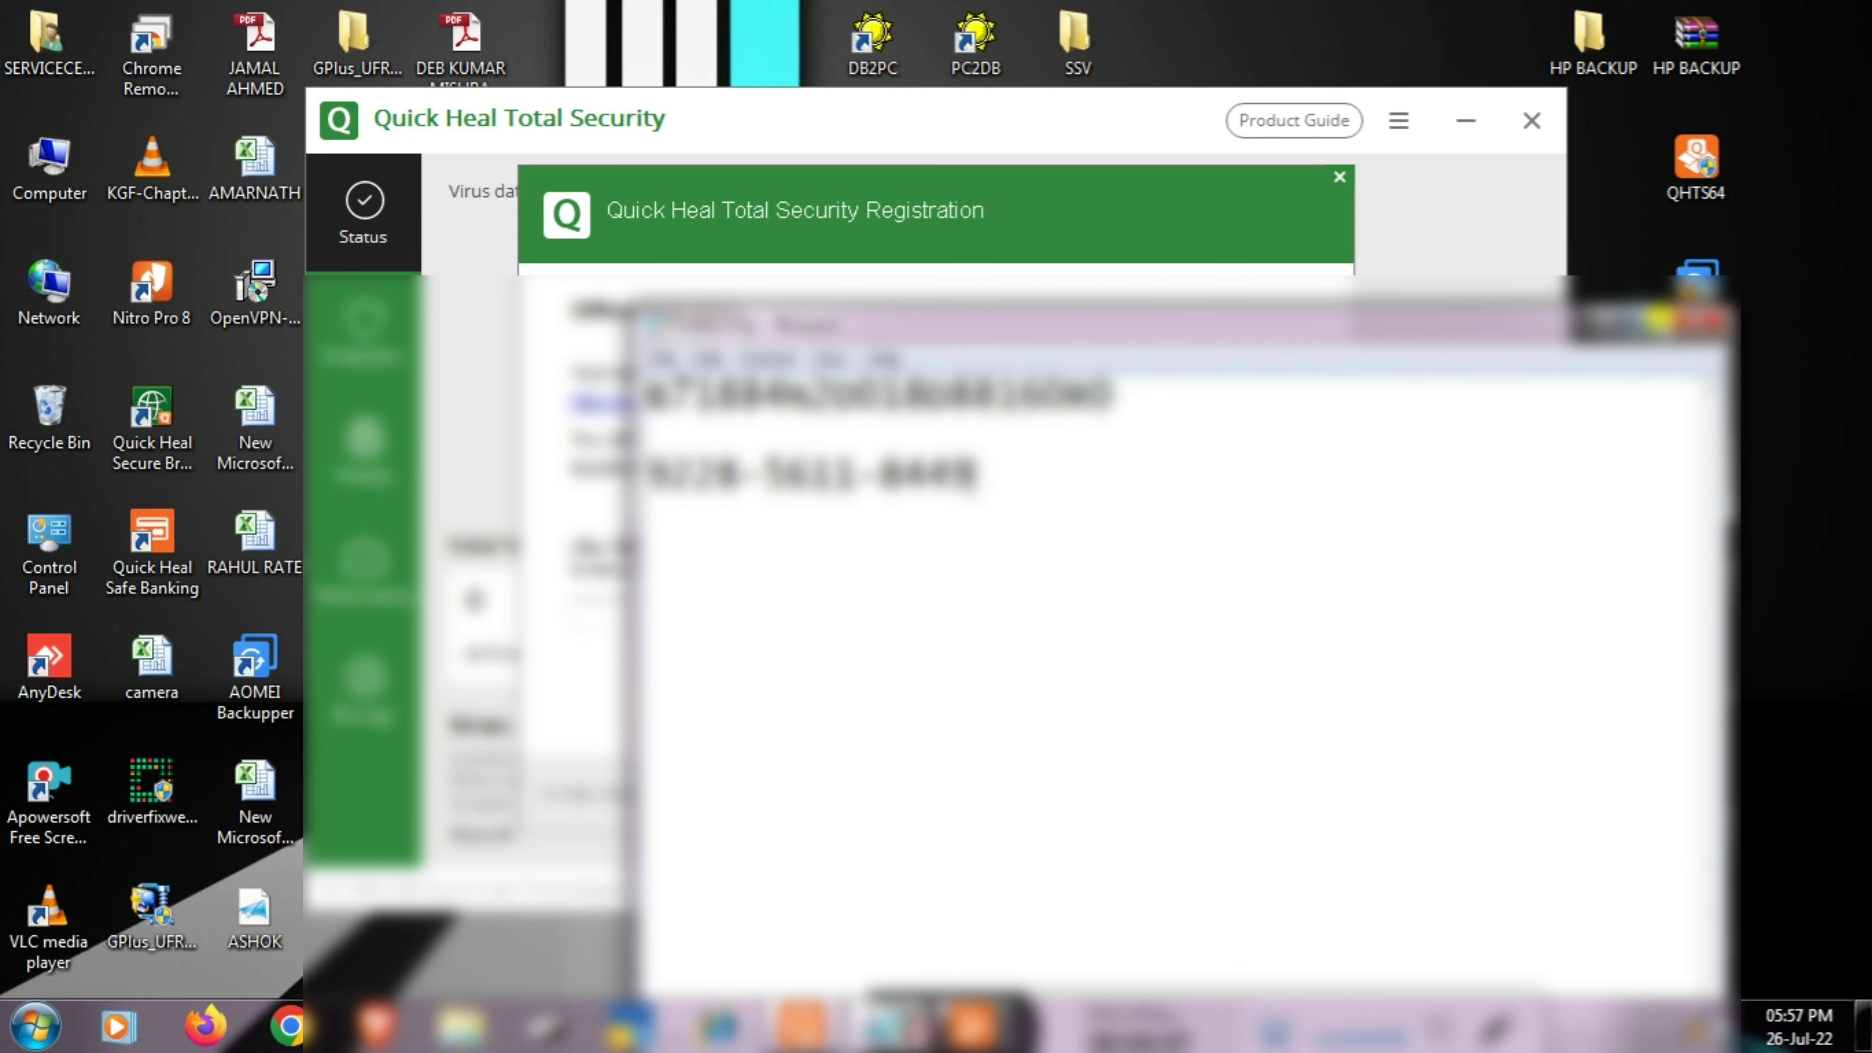
click(1721, 318)
click(883, 547)
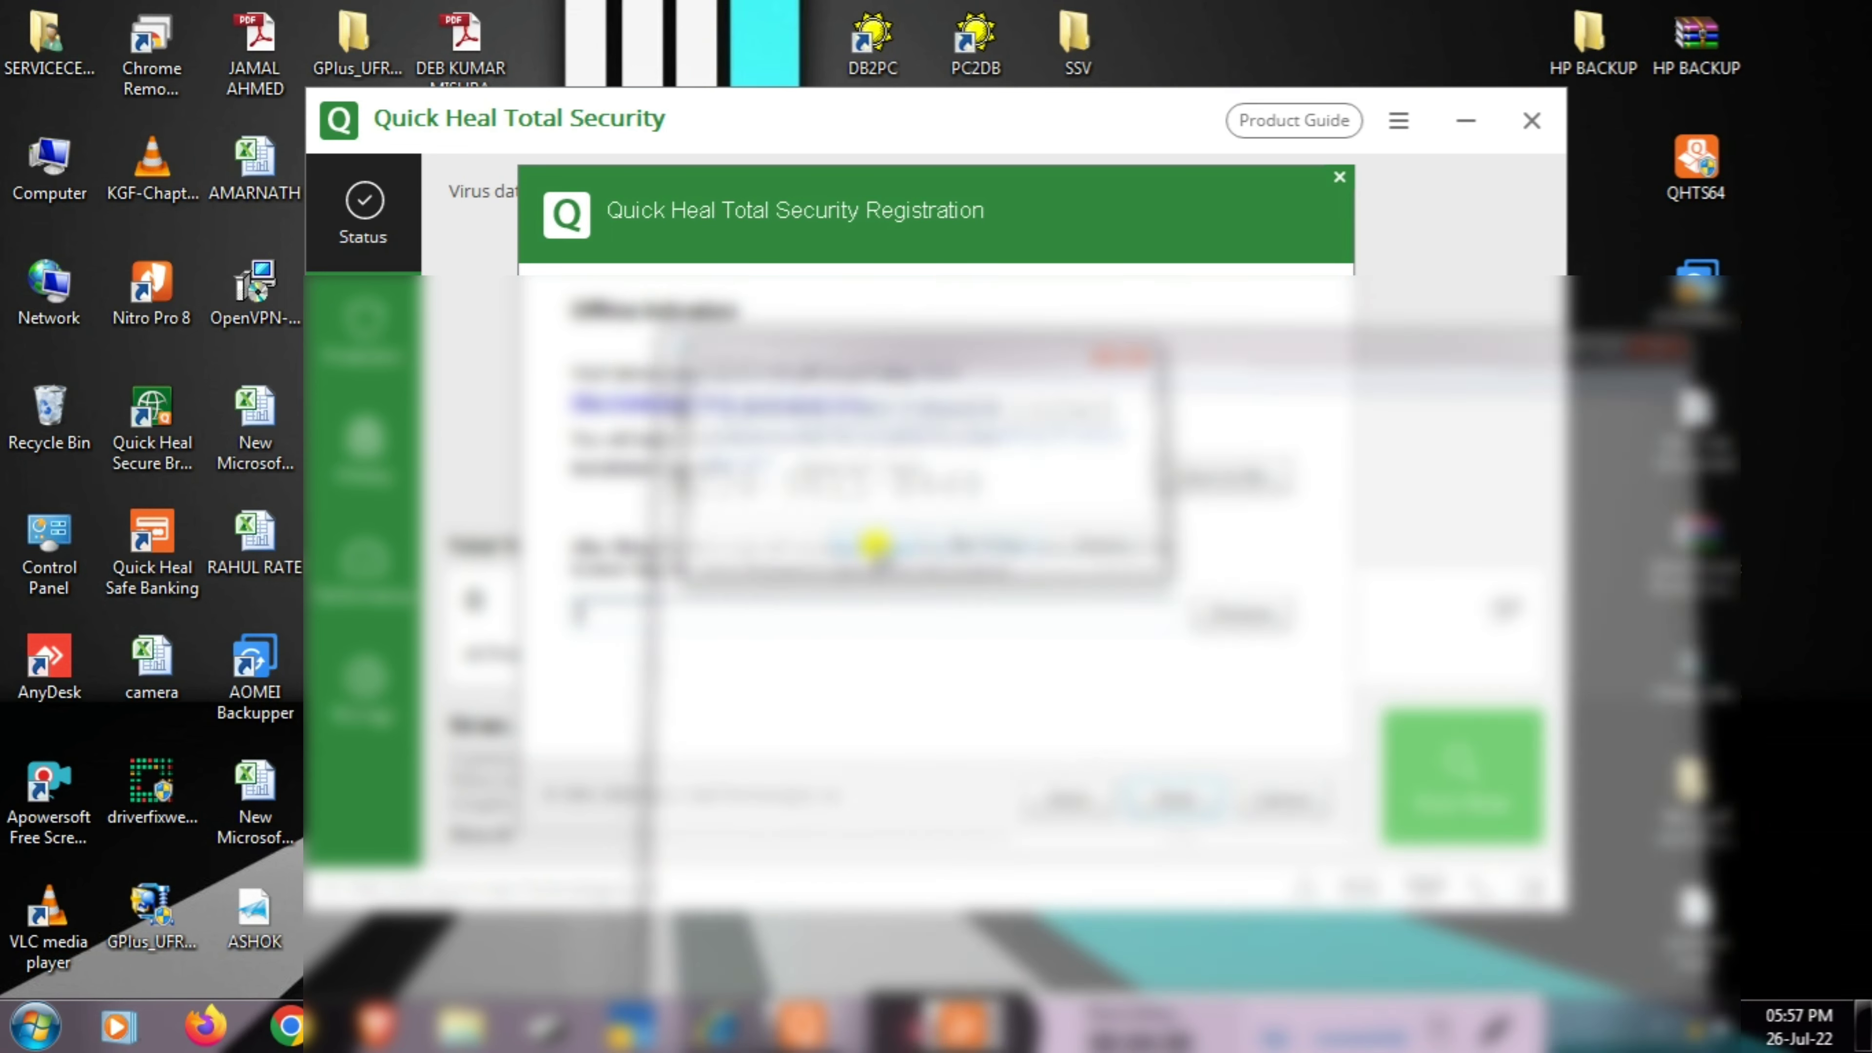
click(1314, 799)
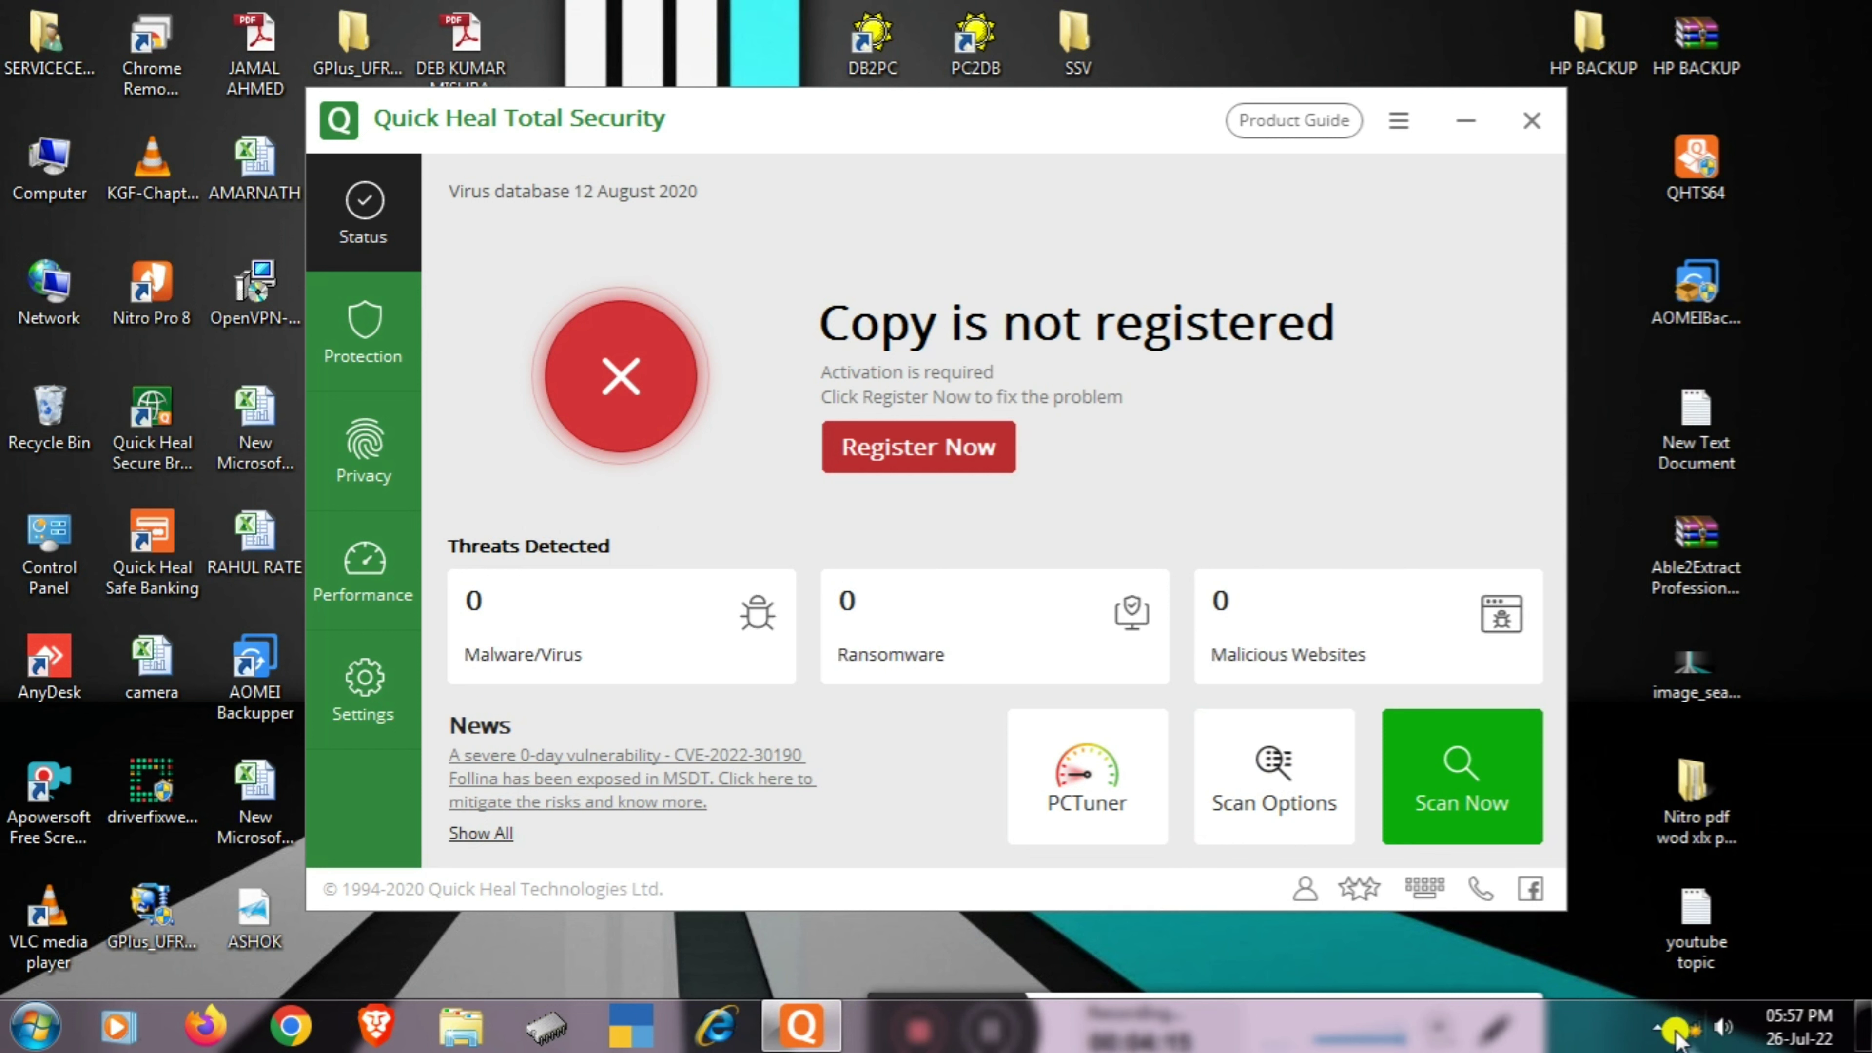
- Open Register Now, choose Register Offline, then cancel the offline activation
click(1657, 1027)
click(892, 447)
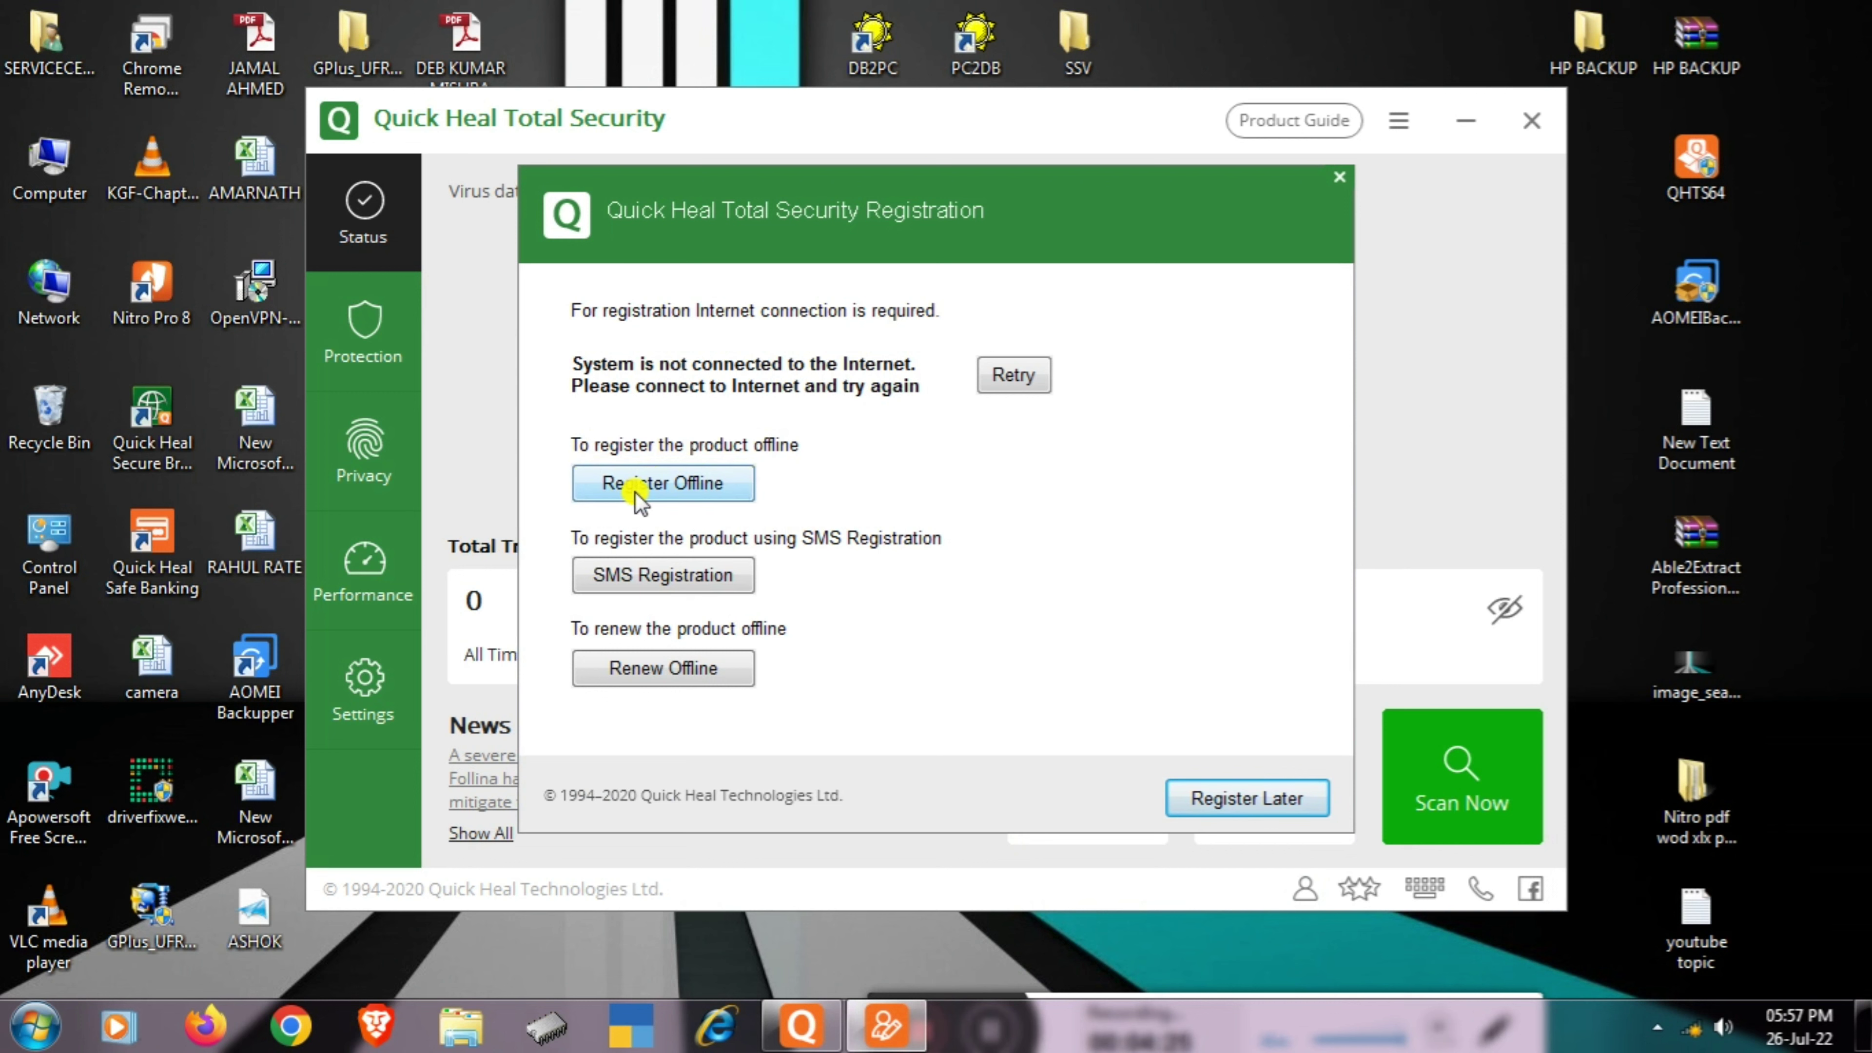
click(663, 487)
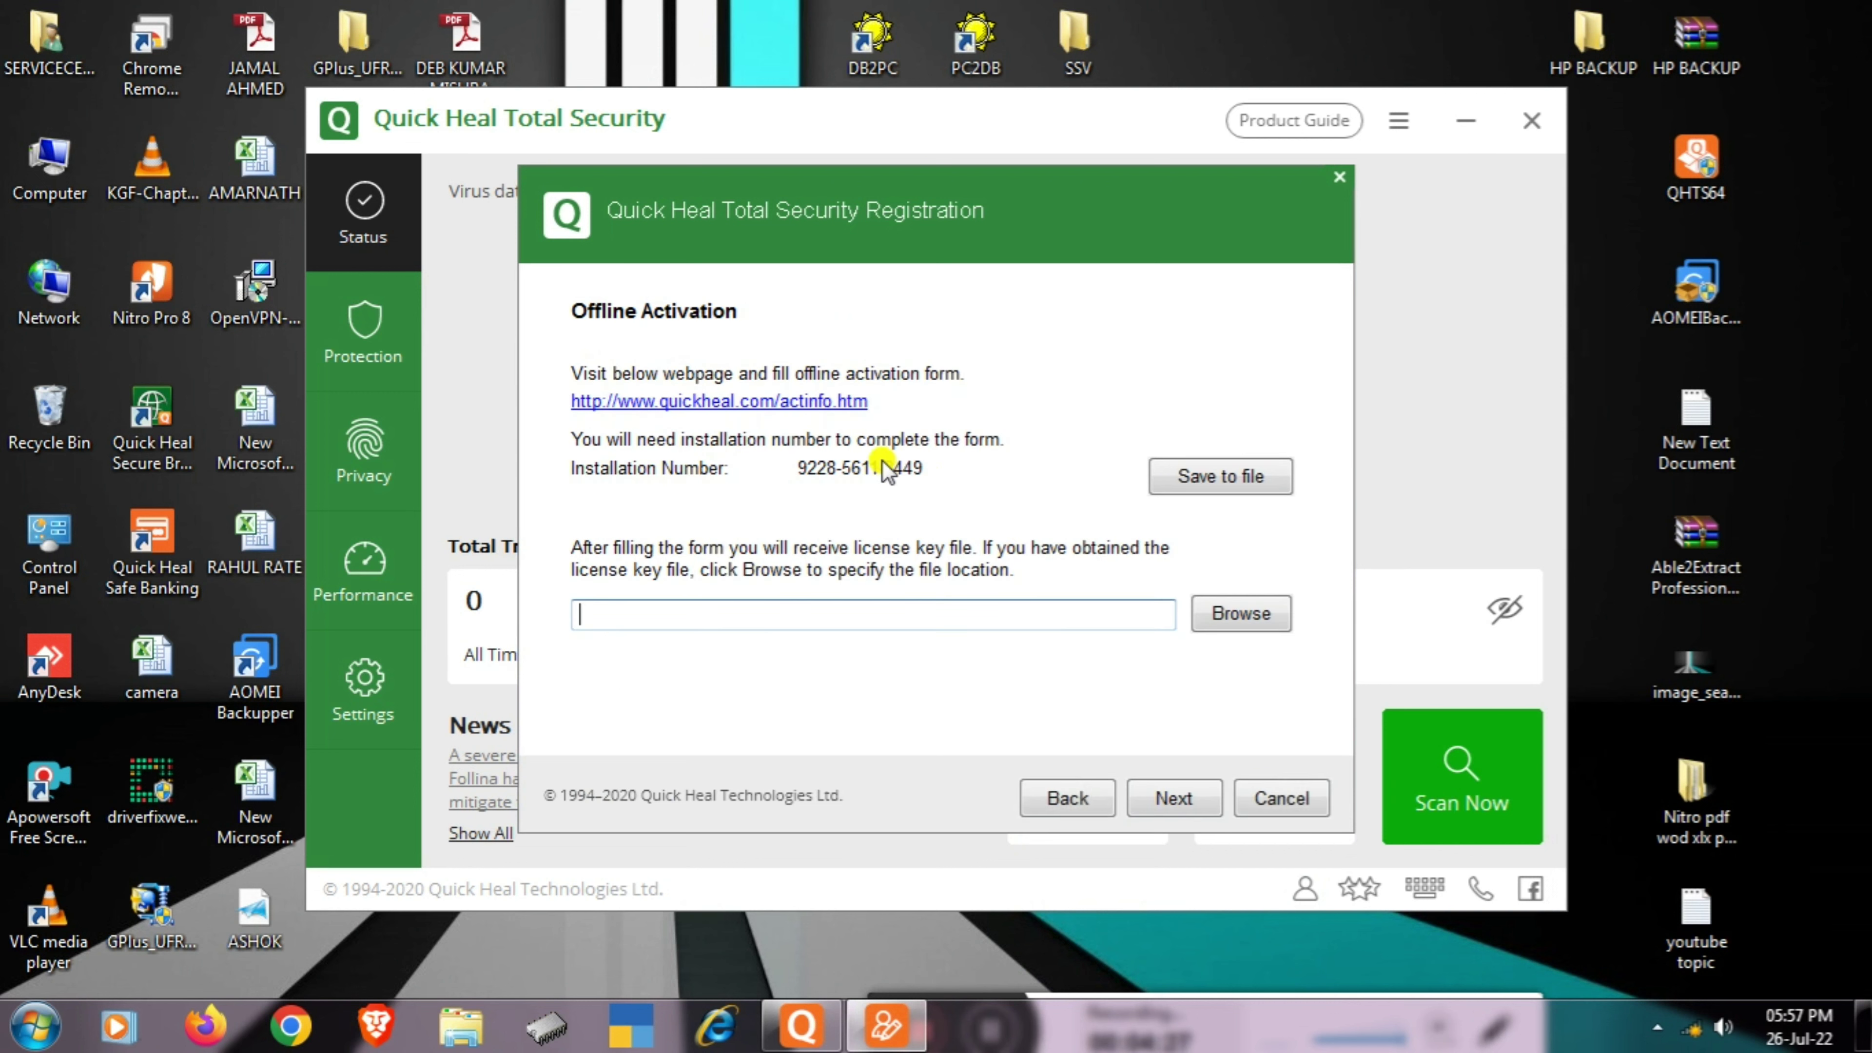
click(1263, 804)
- Try Offline Renewal, close it, then reopen and dismiss the registration options dialog
click(912, 452)
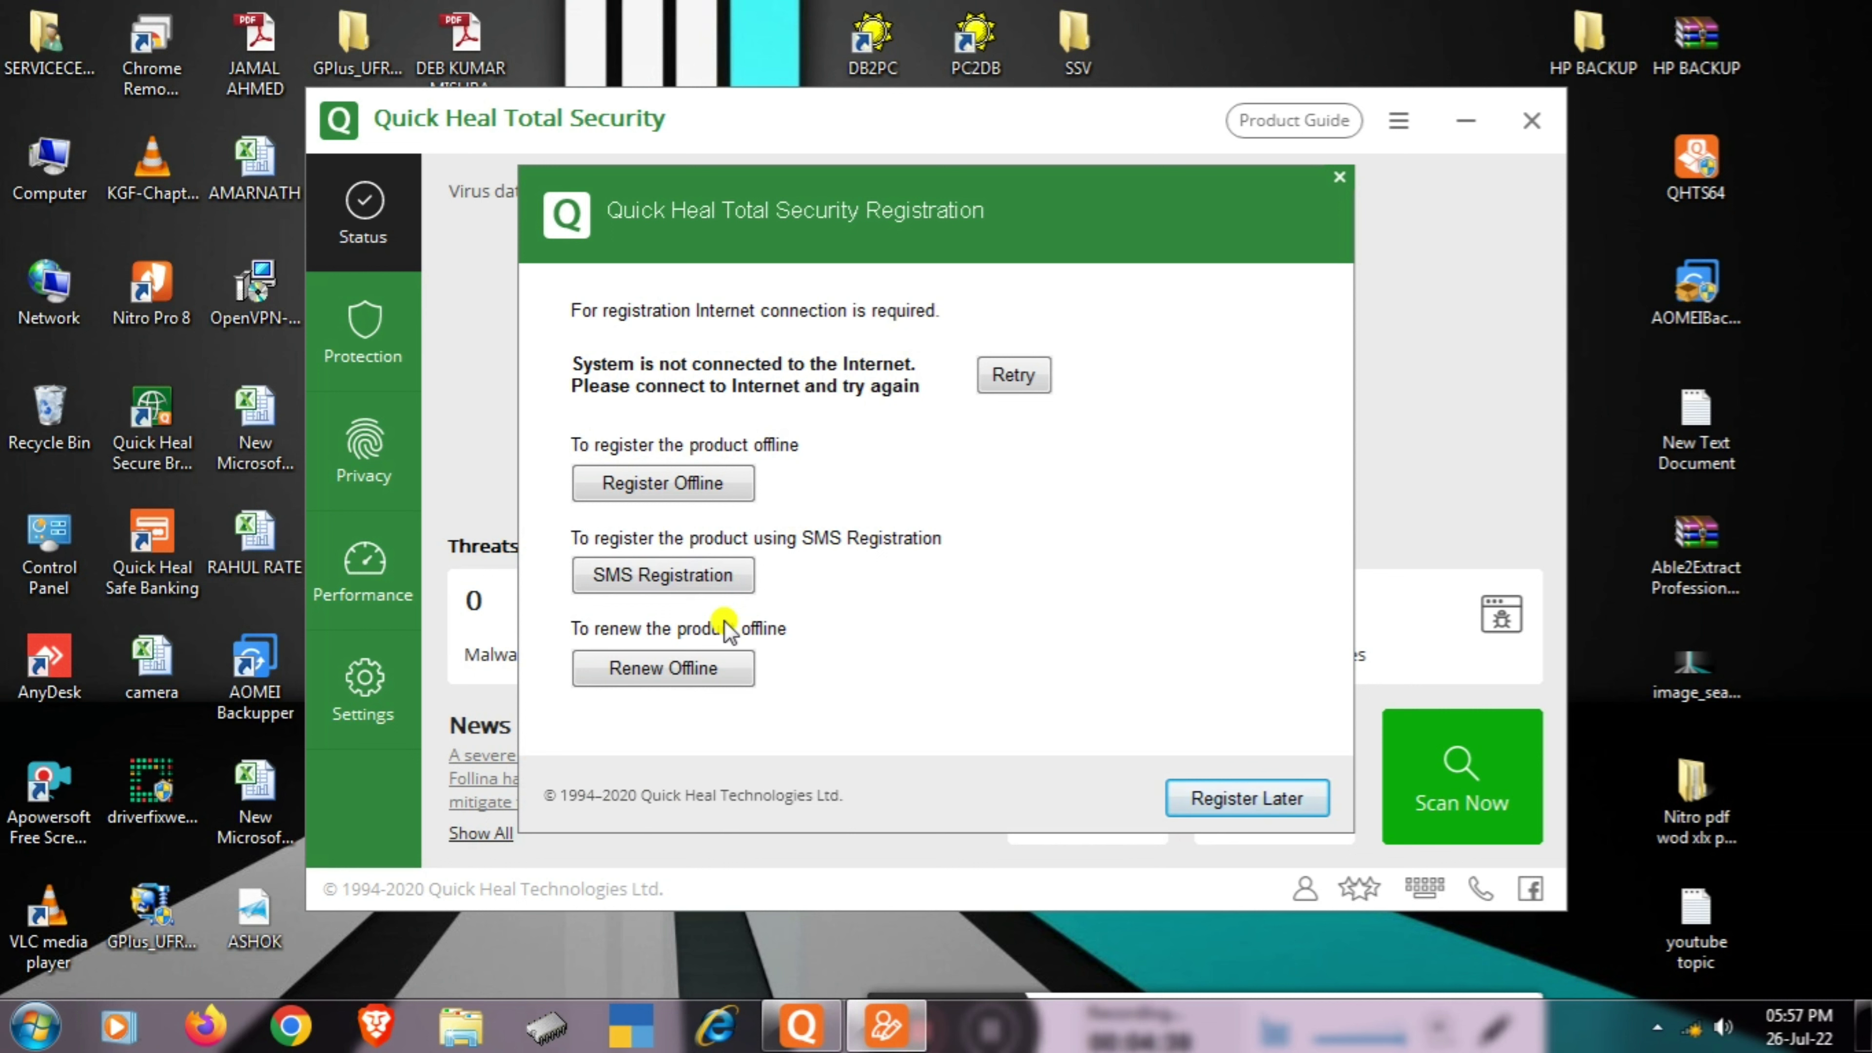
click(658, 668)
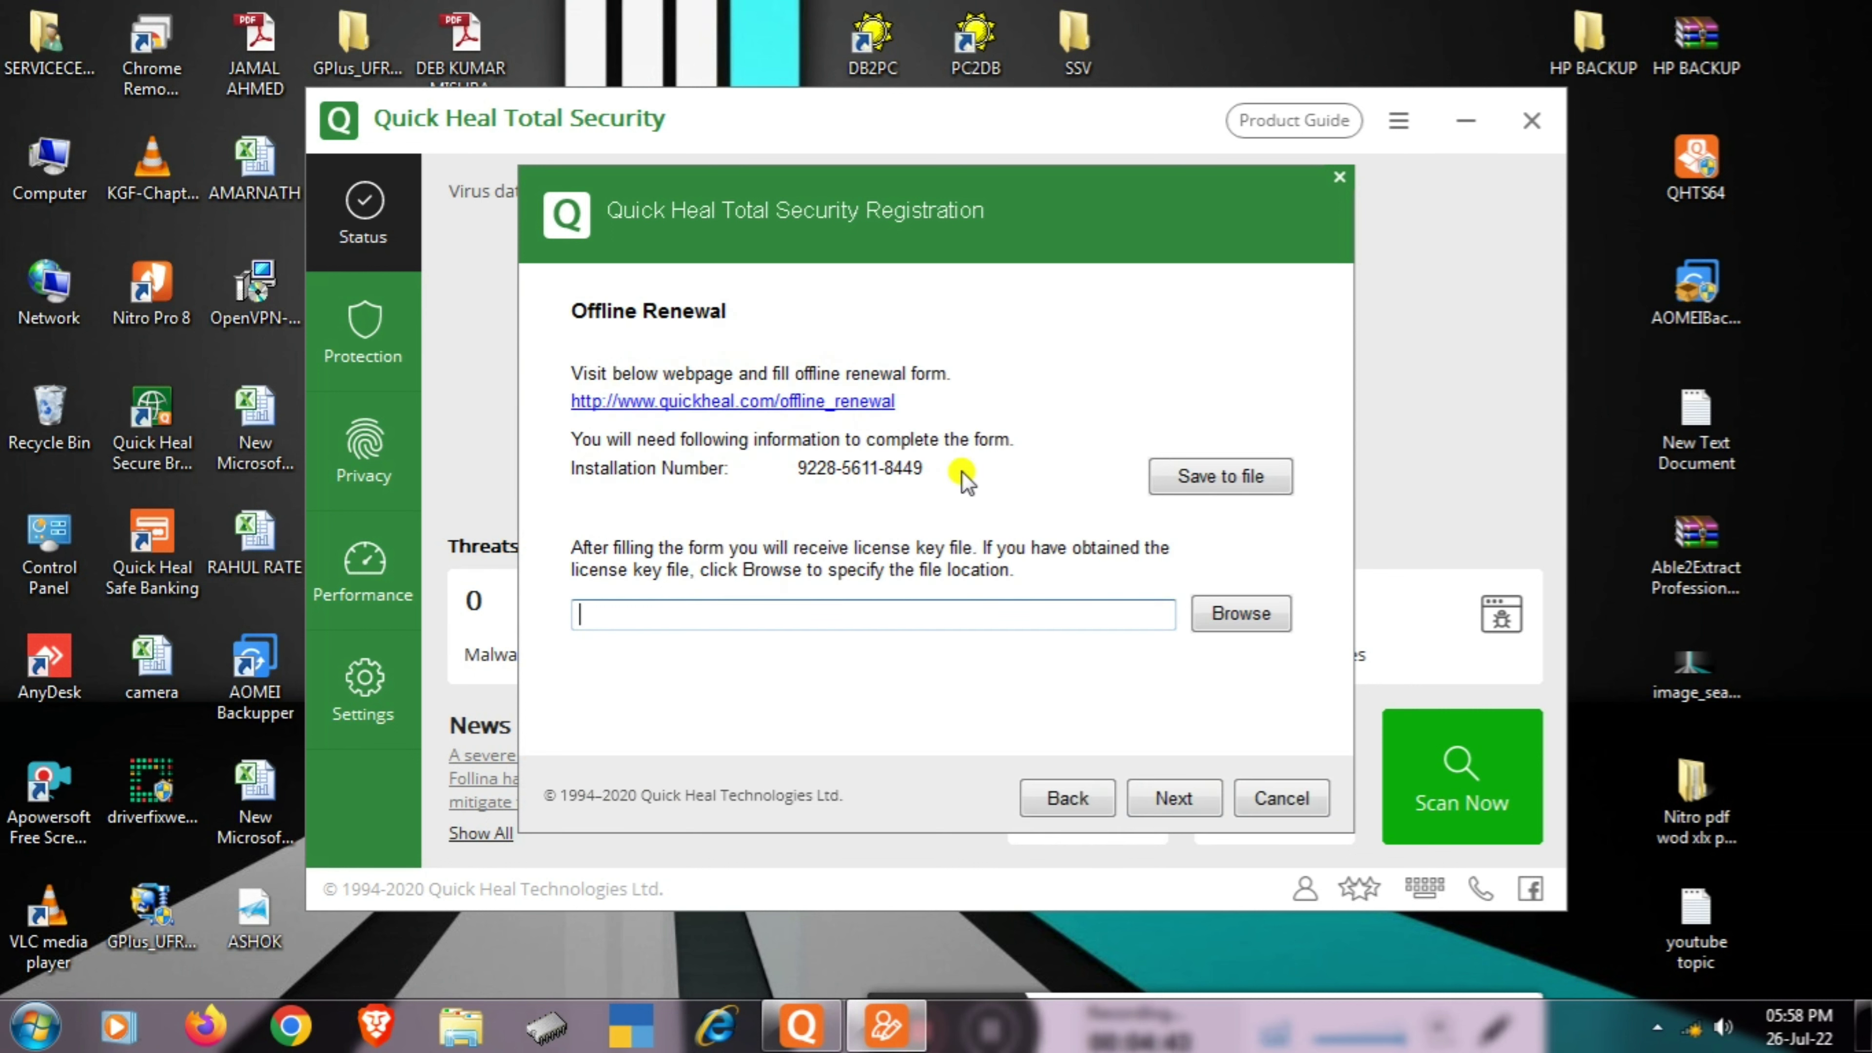
click(1472, 122)
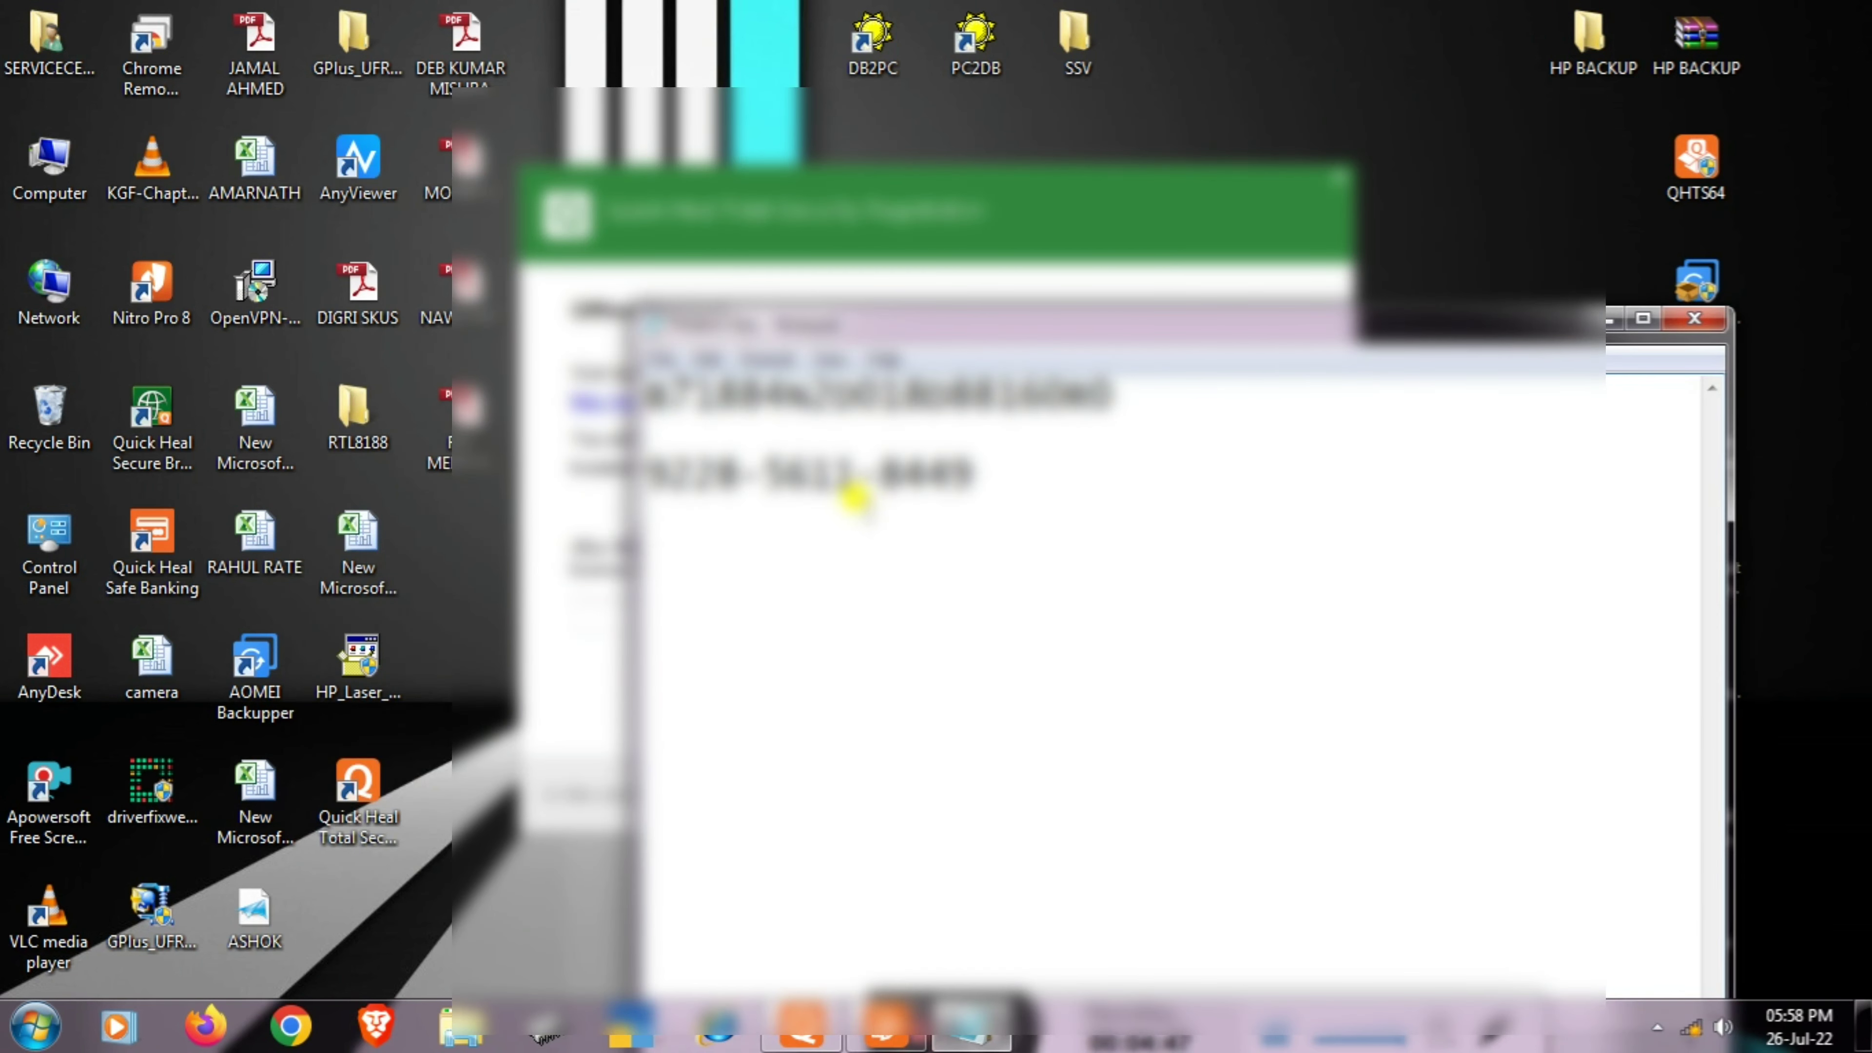
drag(1007, 329, 1153, 554)
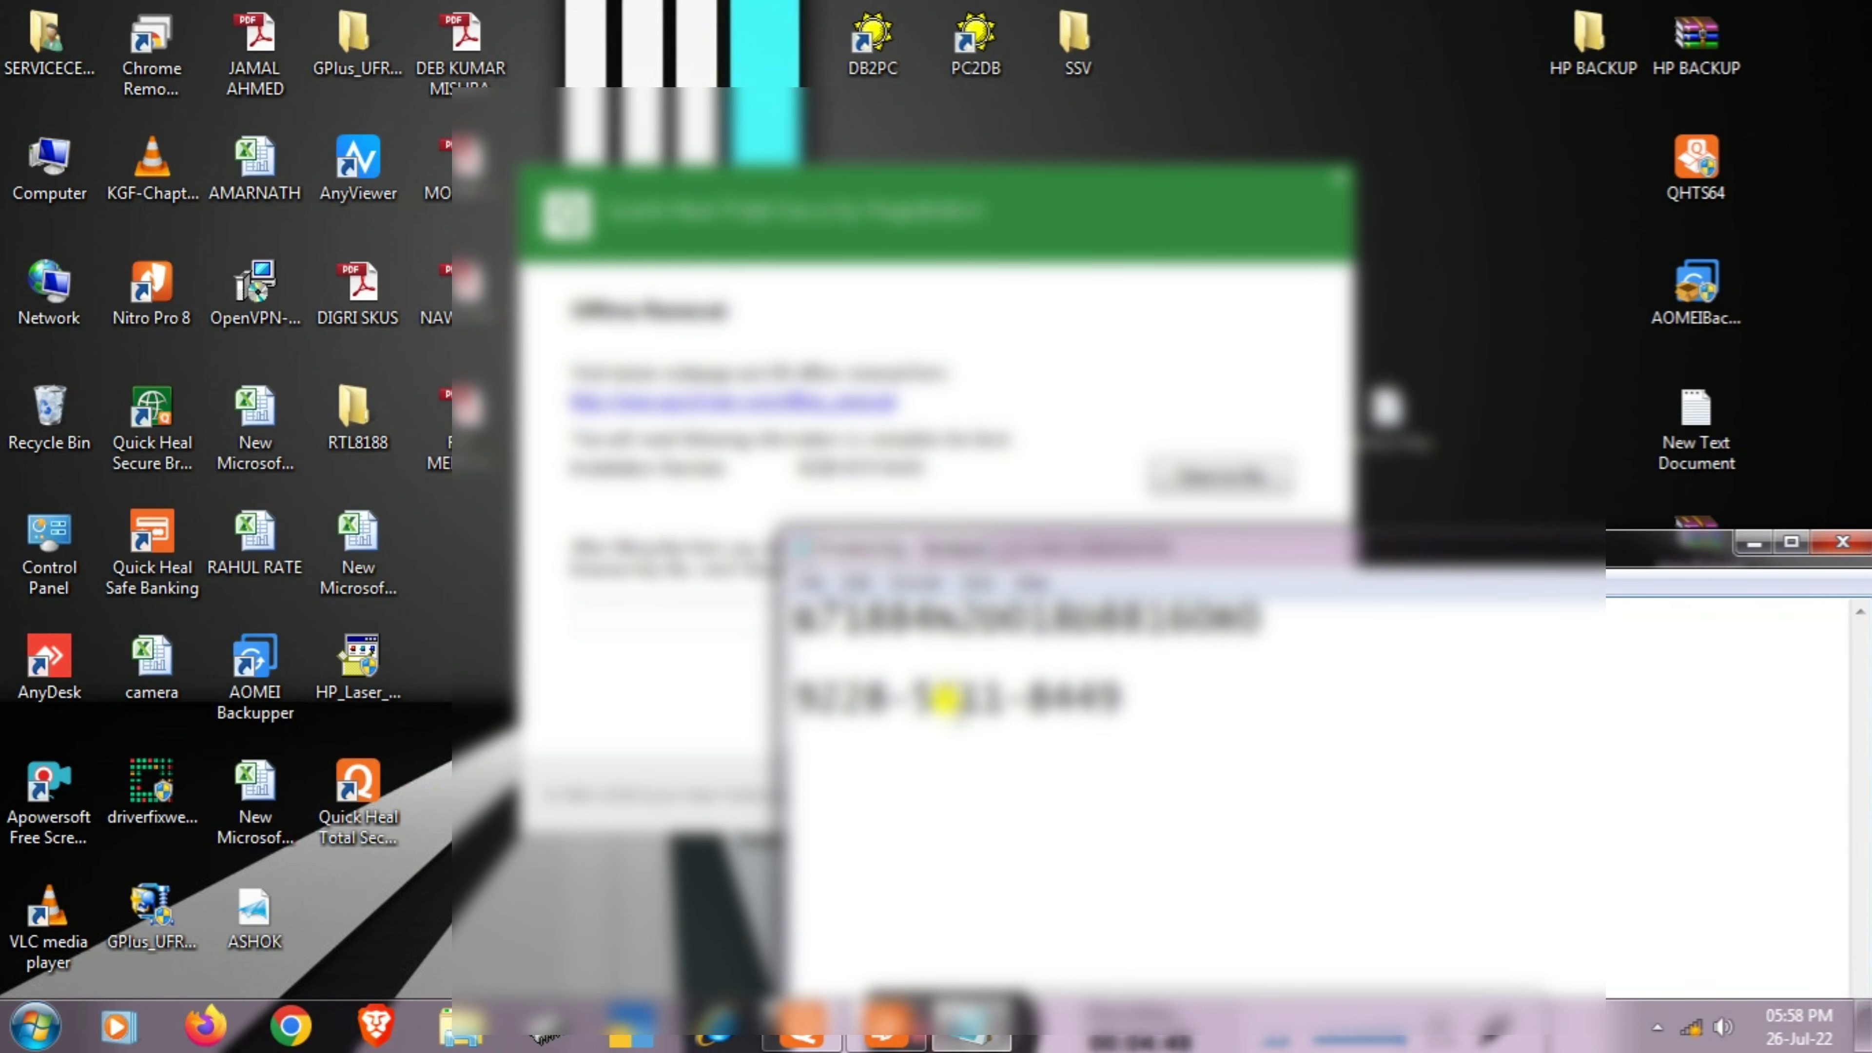
drag(1638, 554, 1668, 177)
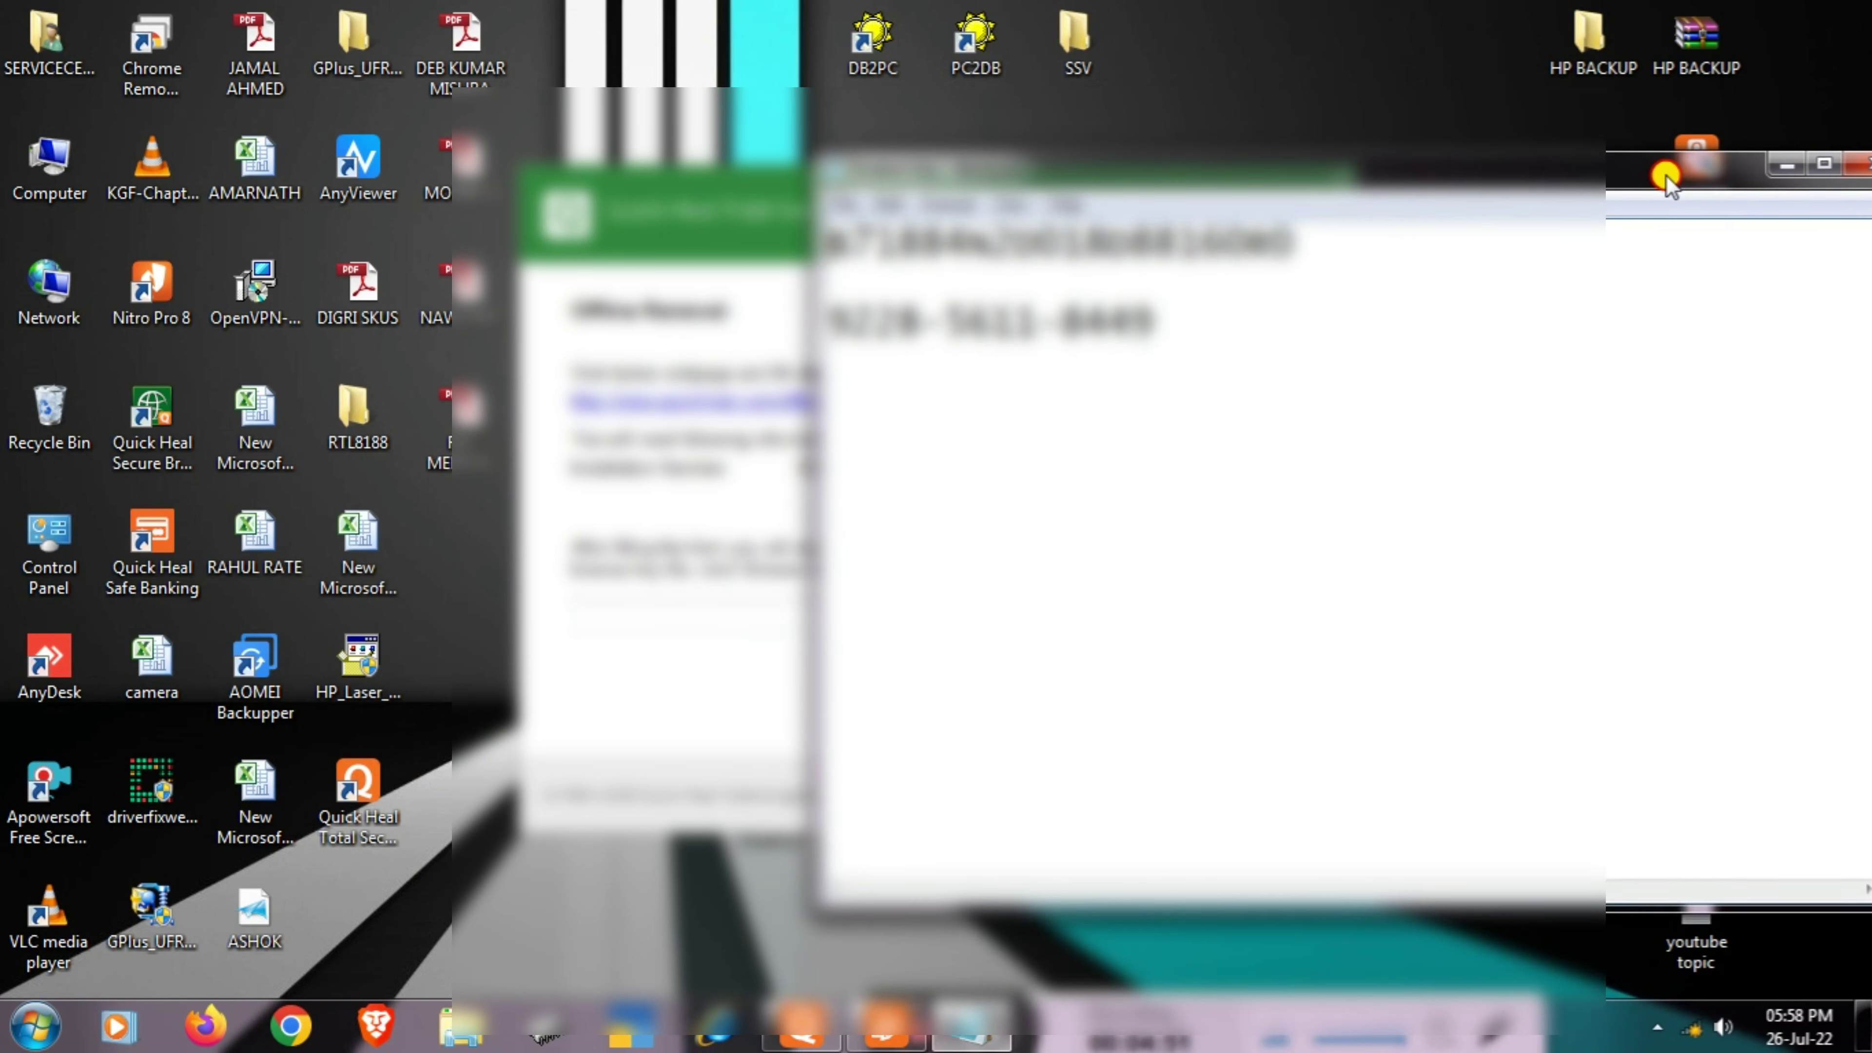
click(692, 282)
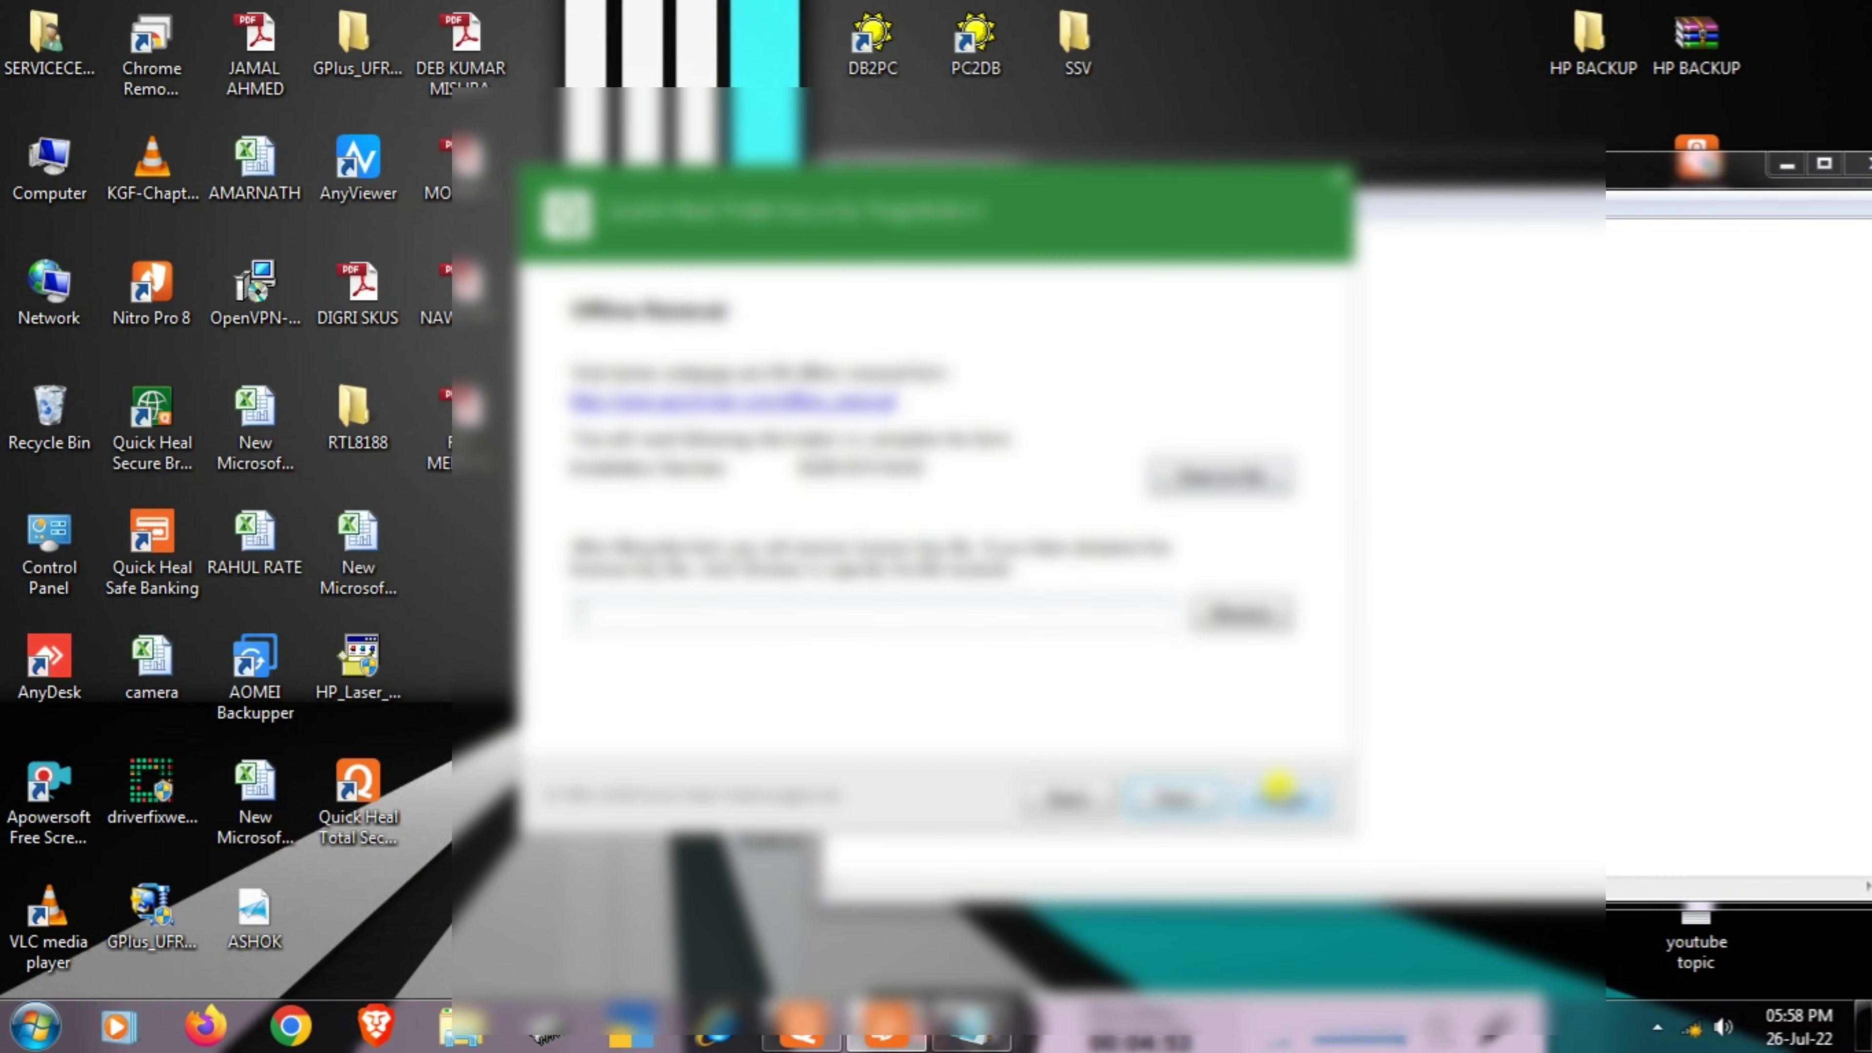
click(1279, 786)
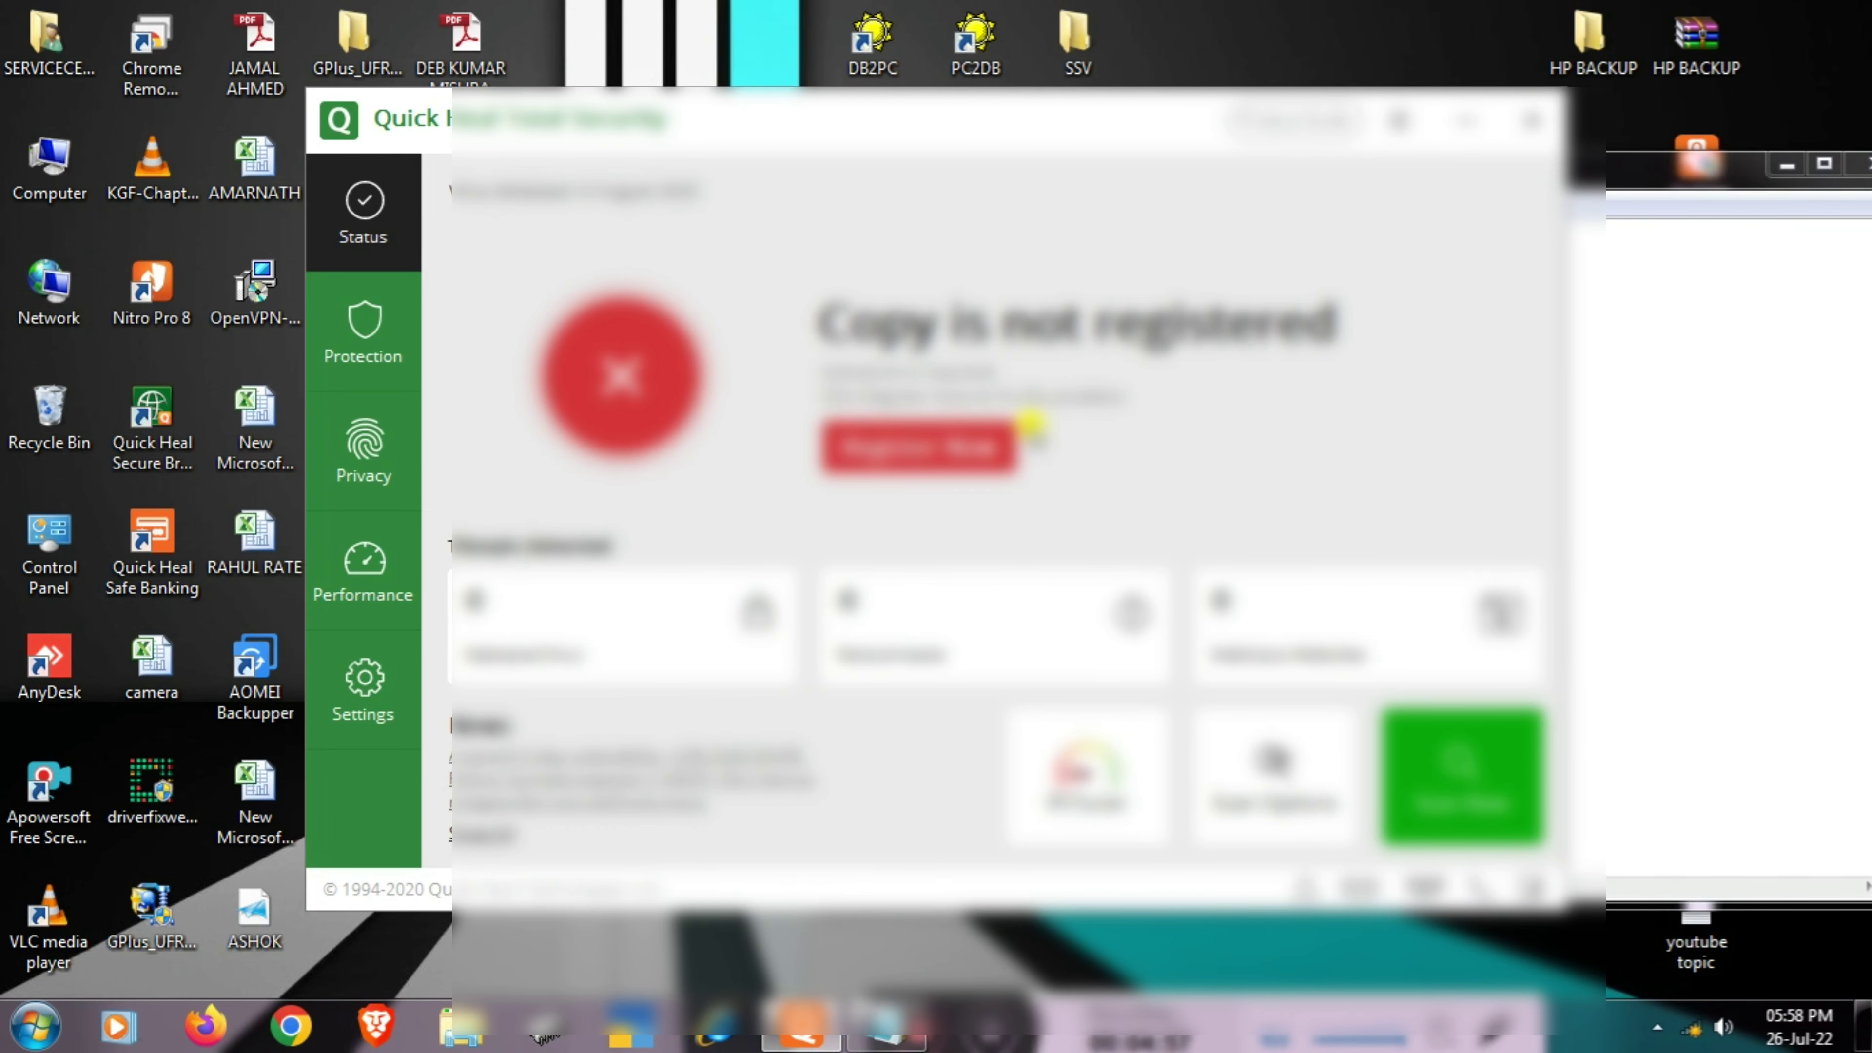
click(920, 449)
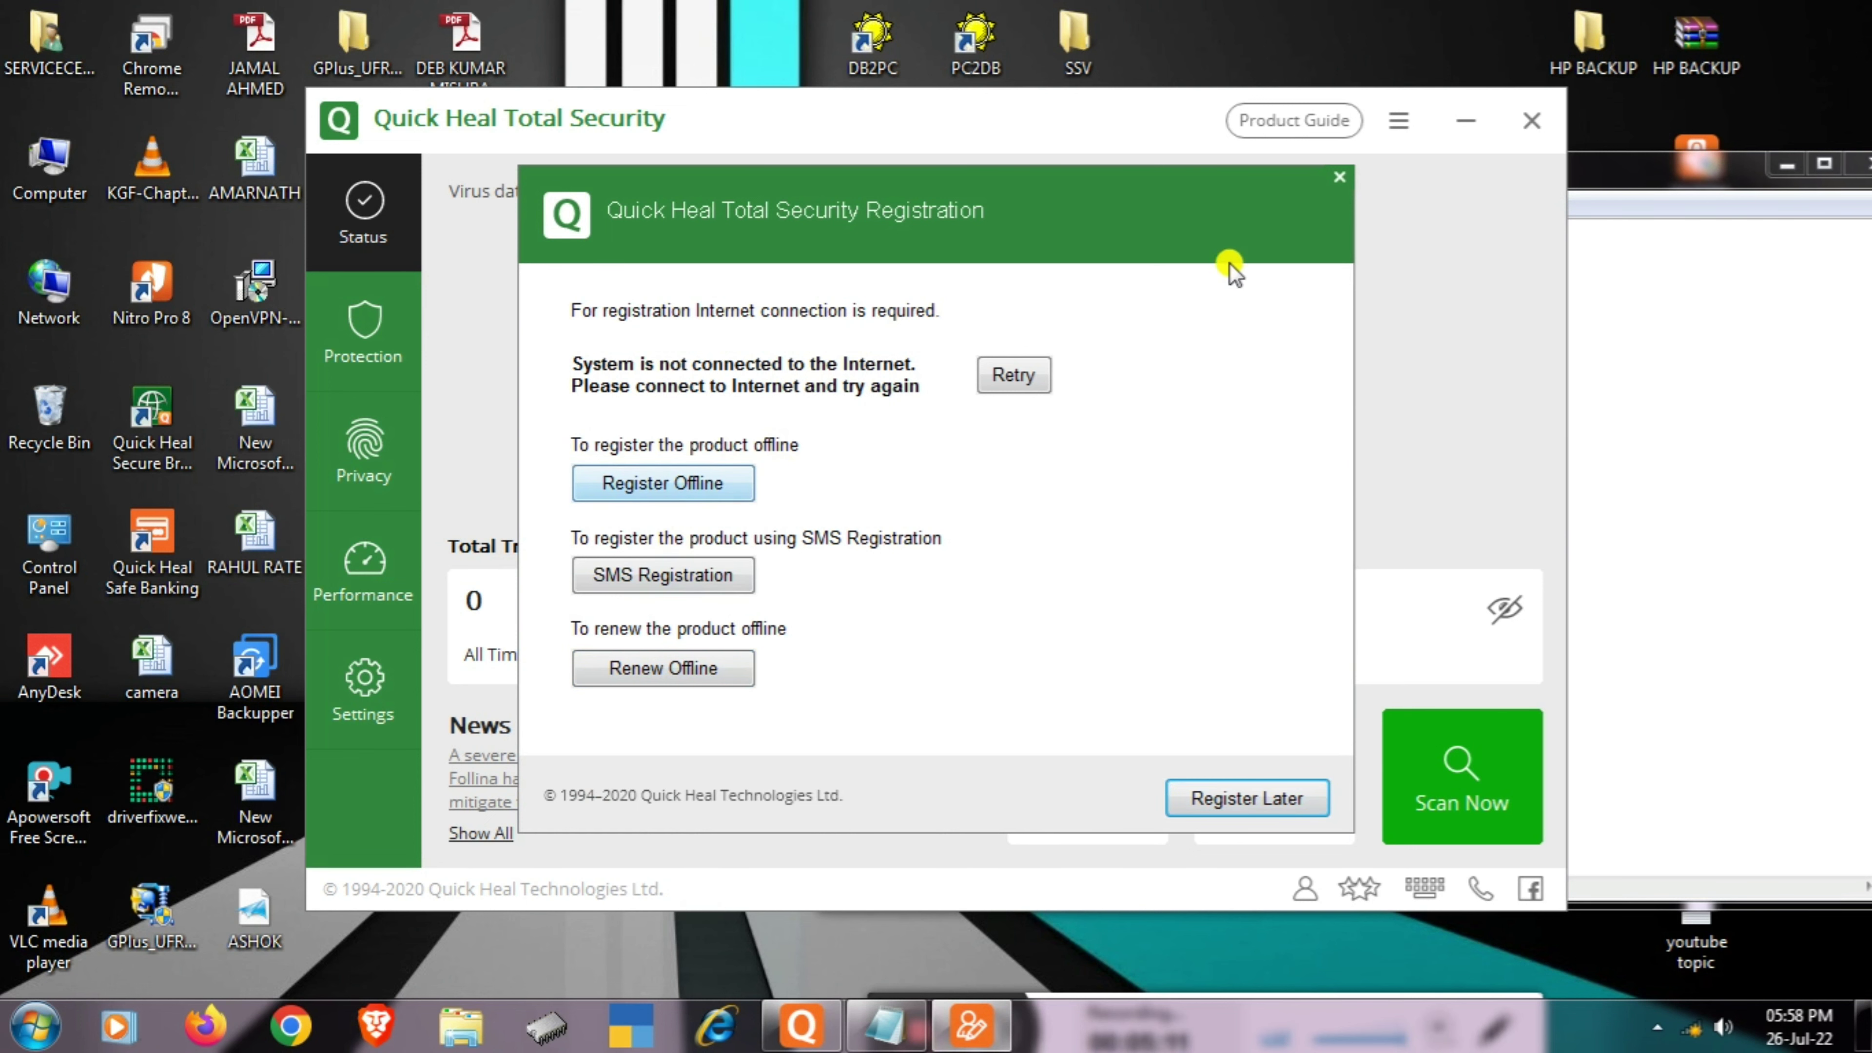
click(1338, 183)
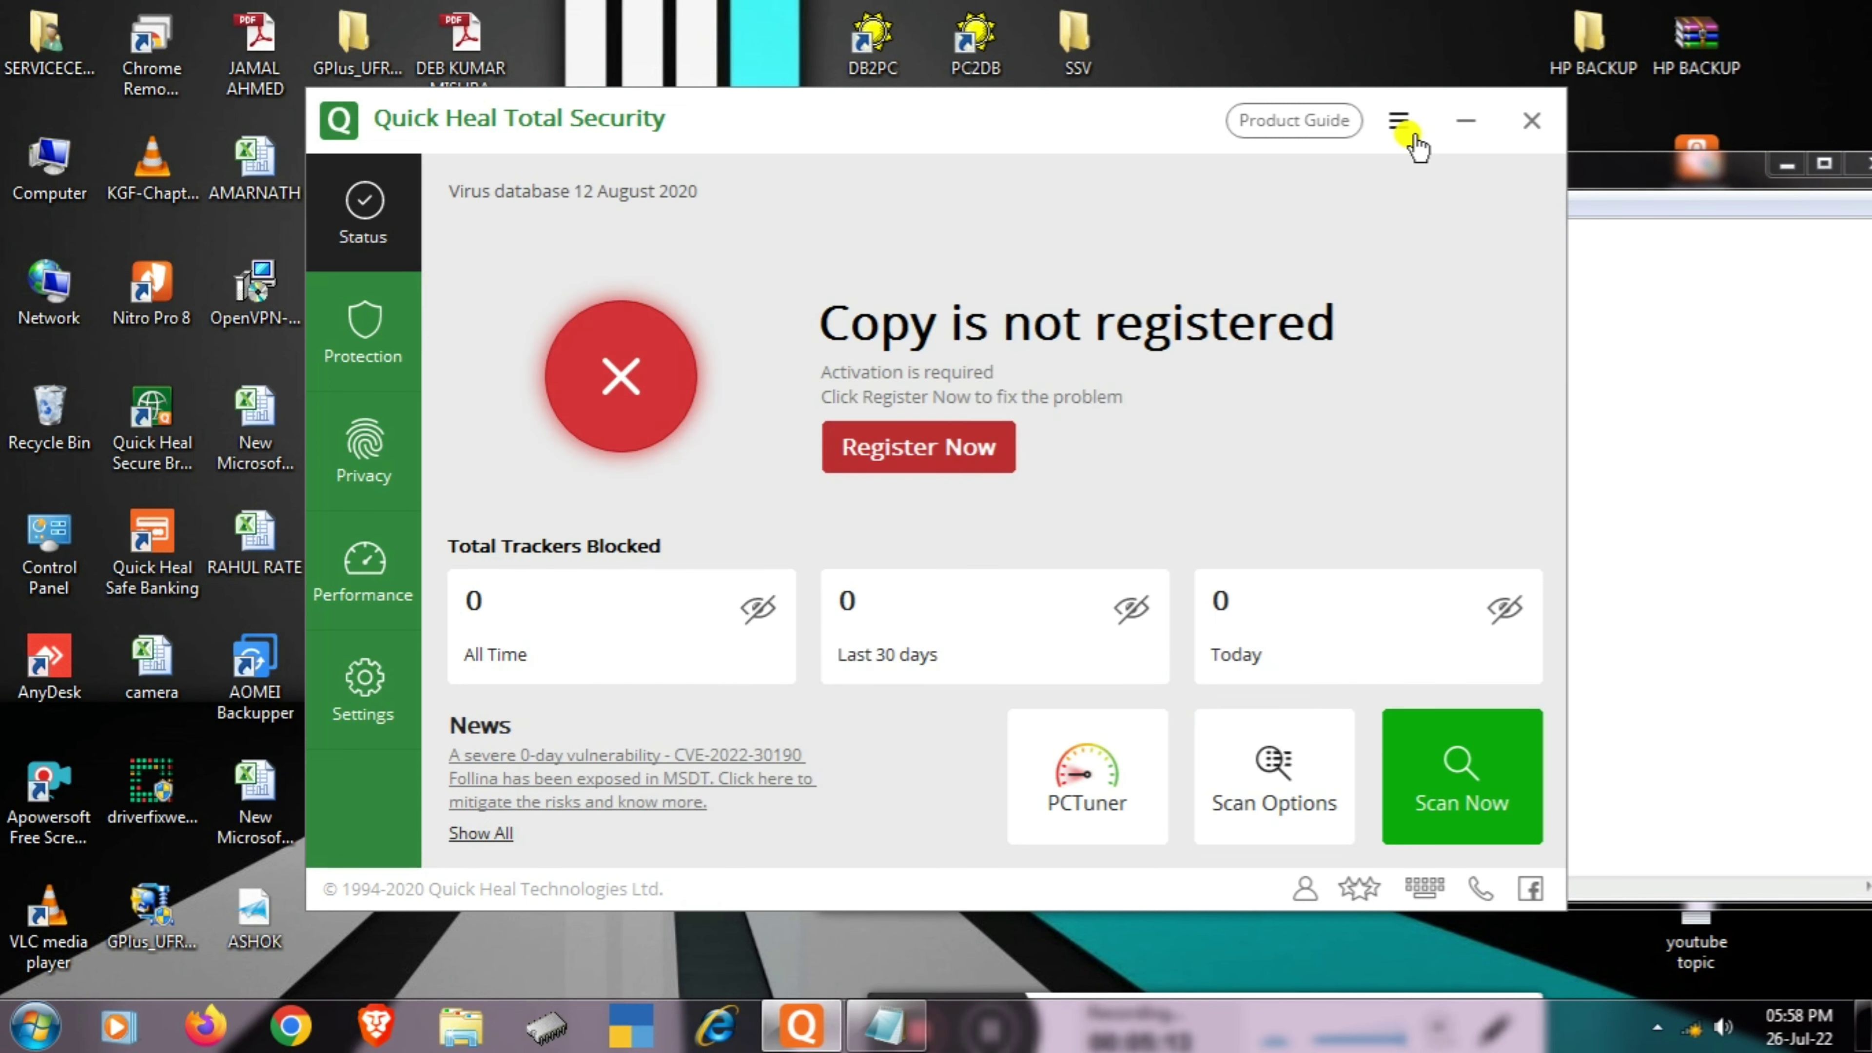
- Minimize Quick Heal to show the key notes and reconnect to the SSID Wi-Fi network
click(1465, 120)
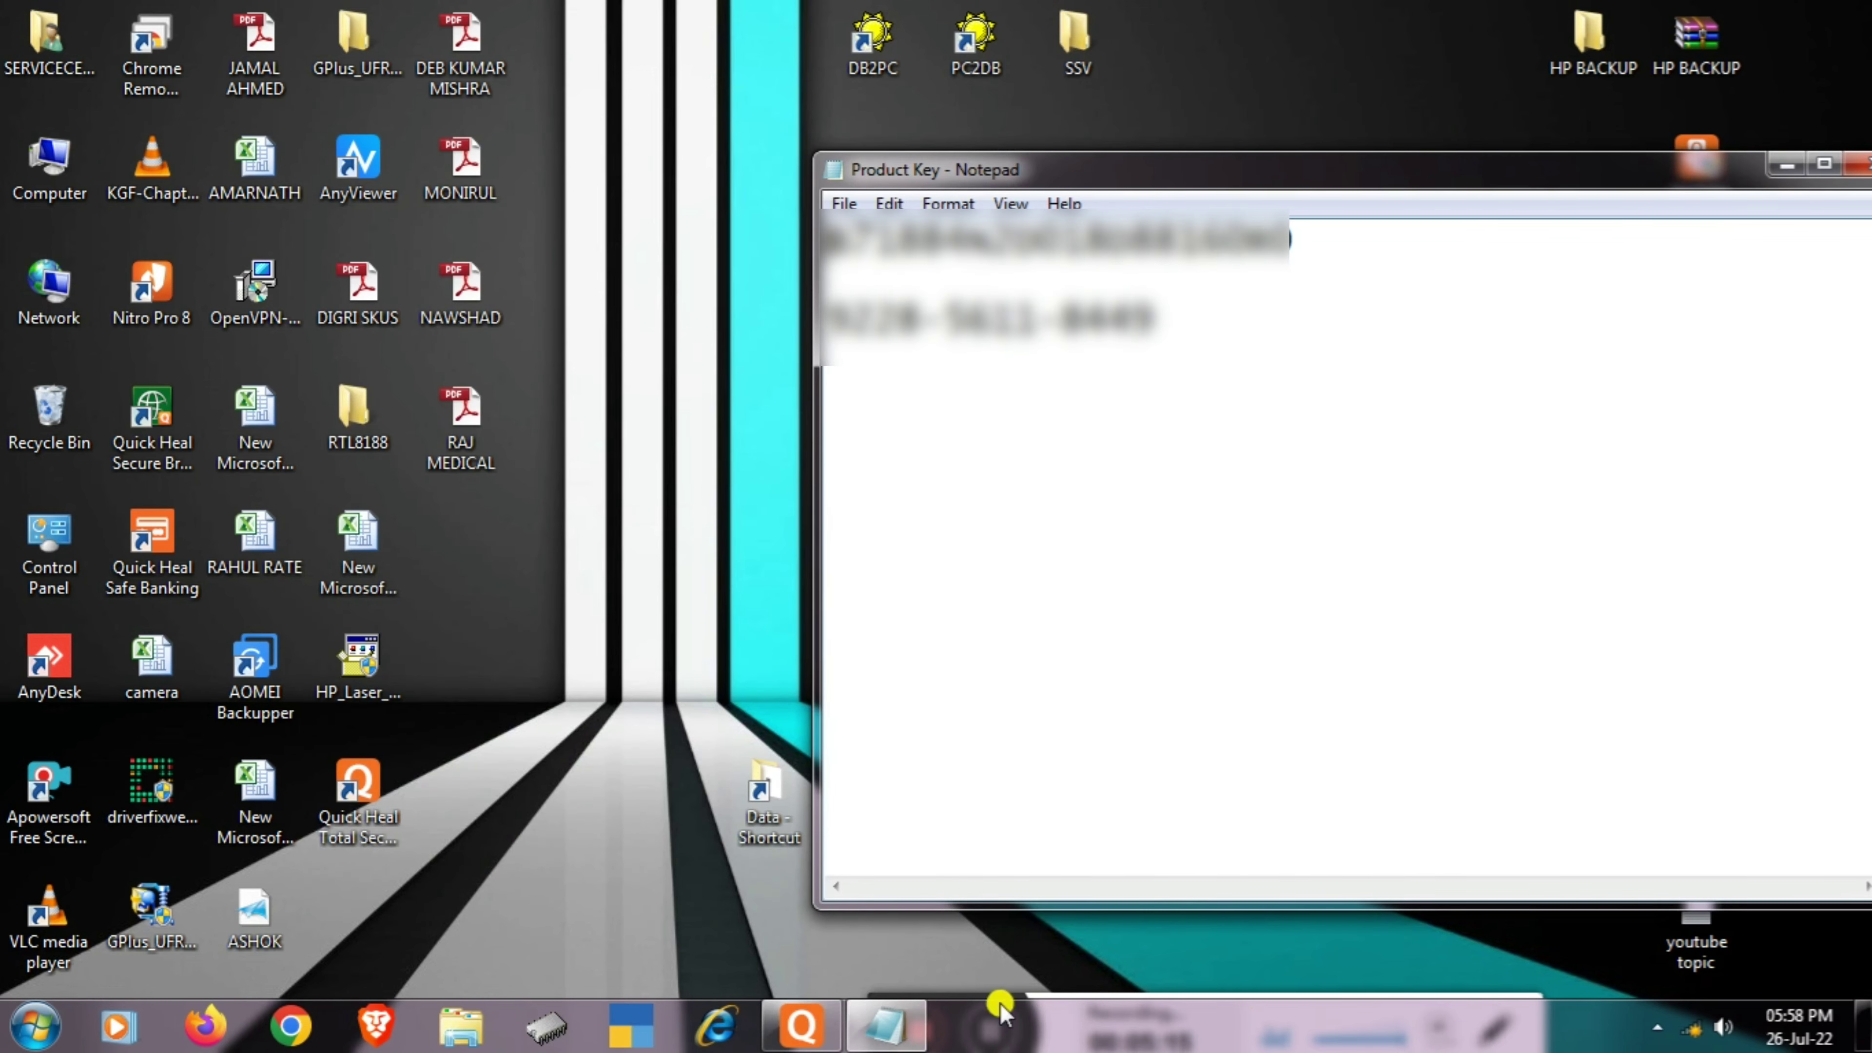
click(922, 1003)
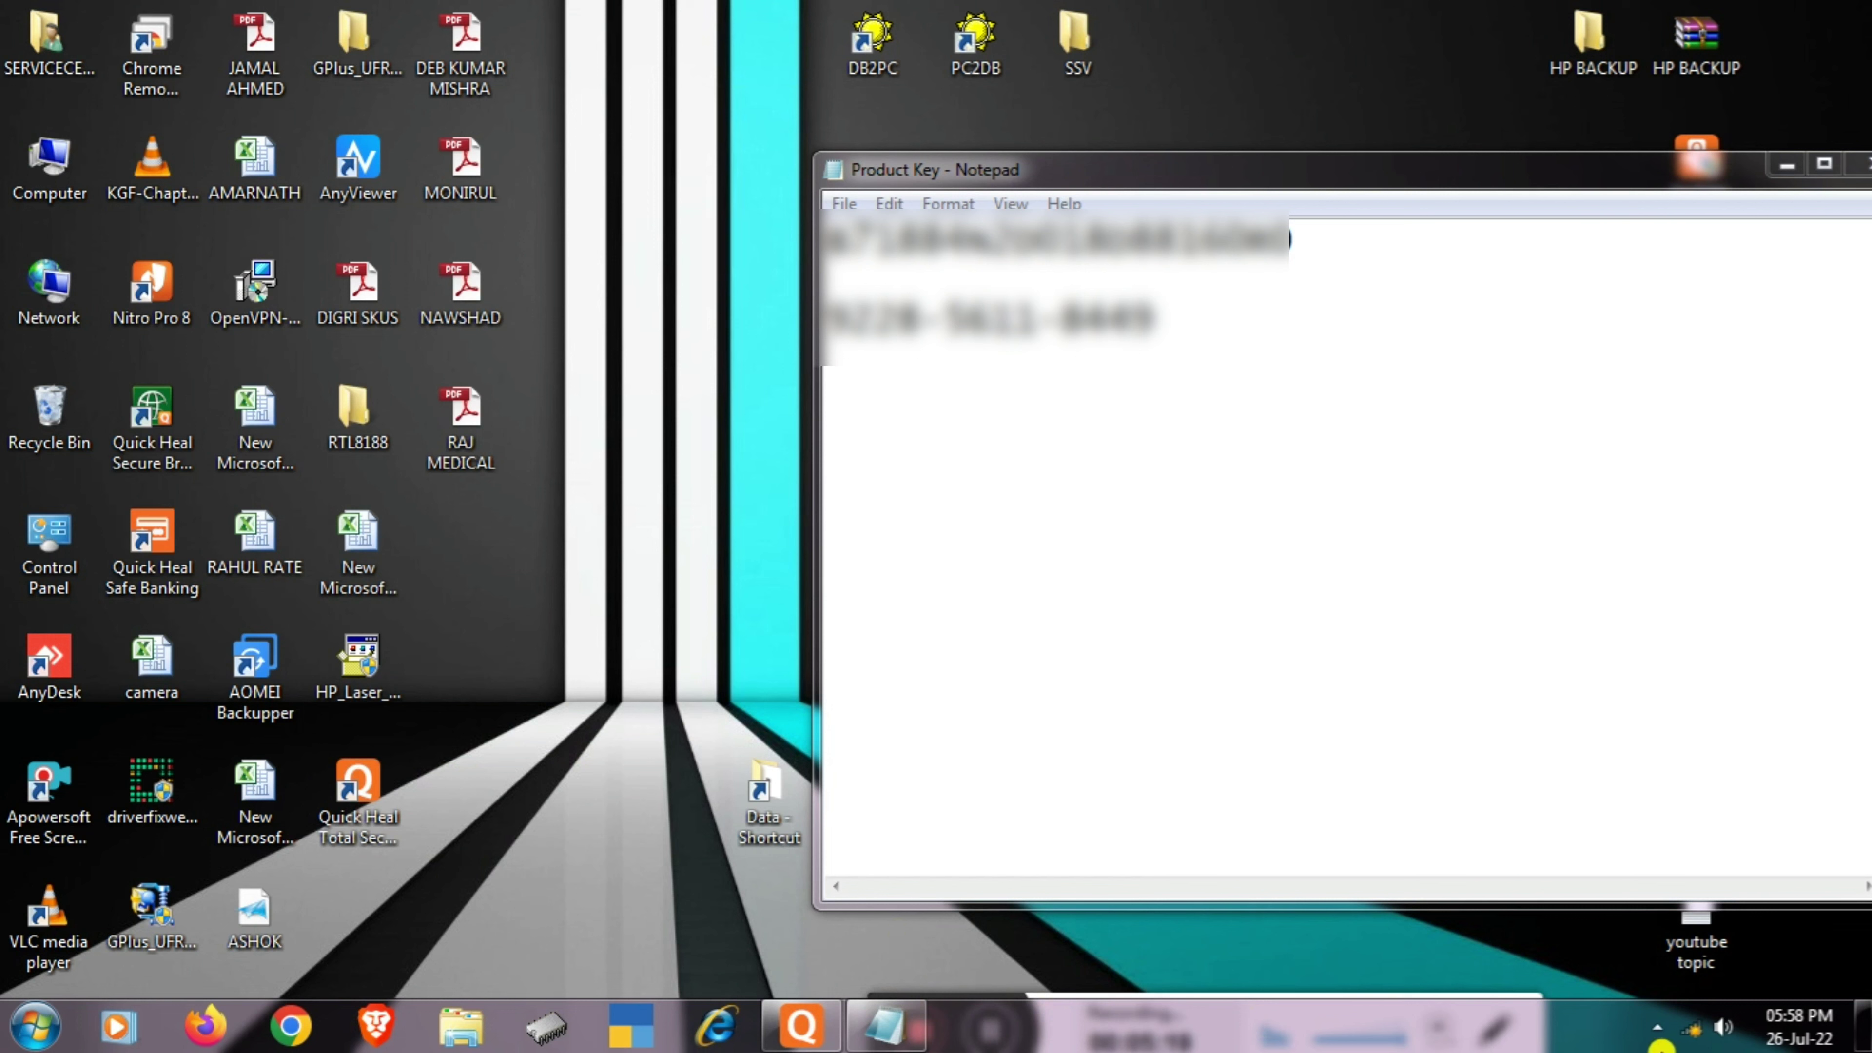
click(1694, 1028)
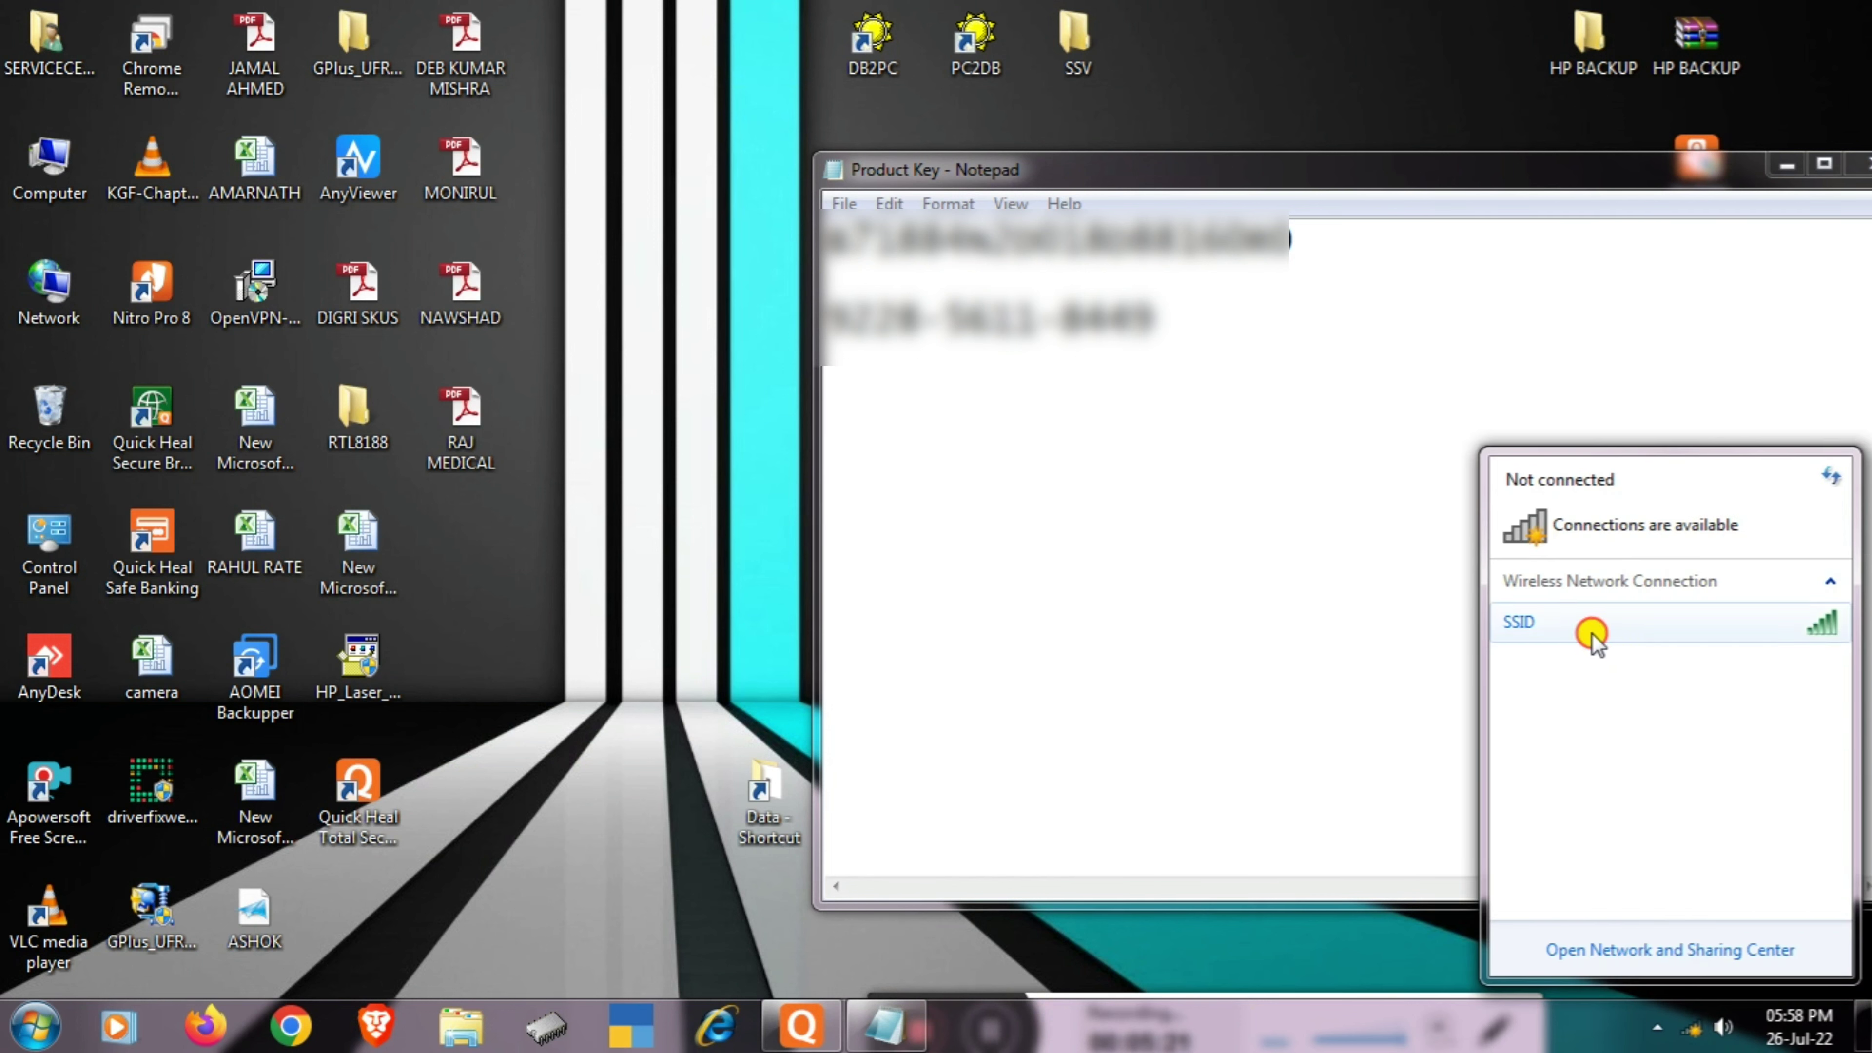
click(1589, 620)
click(1788, 665)
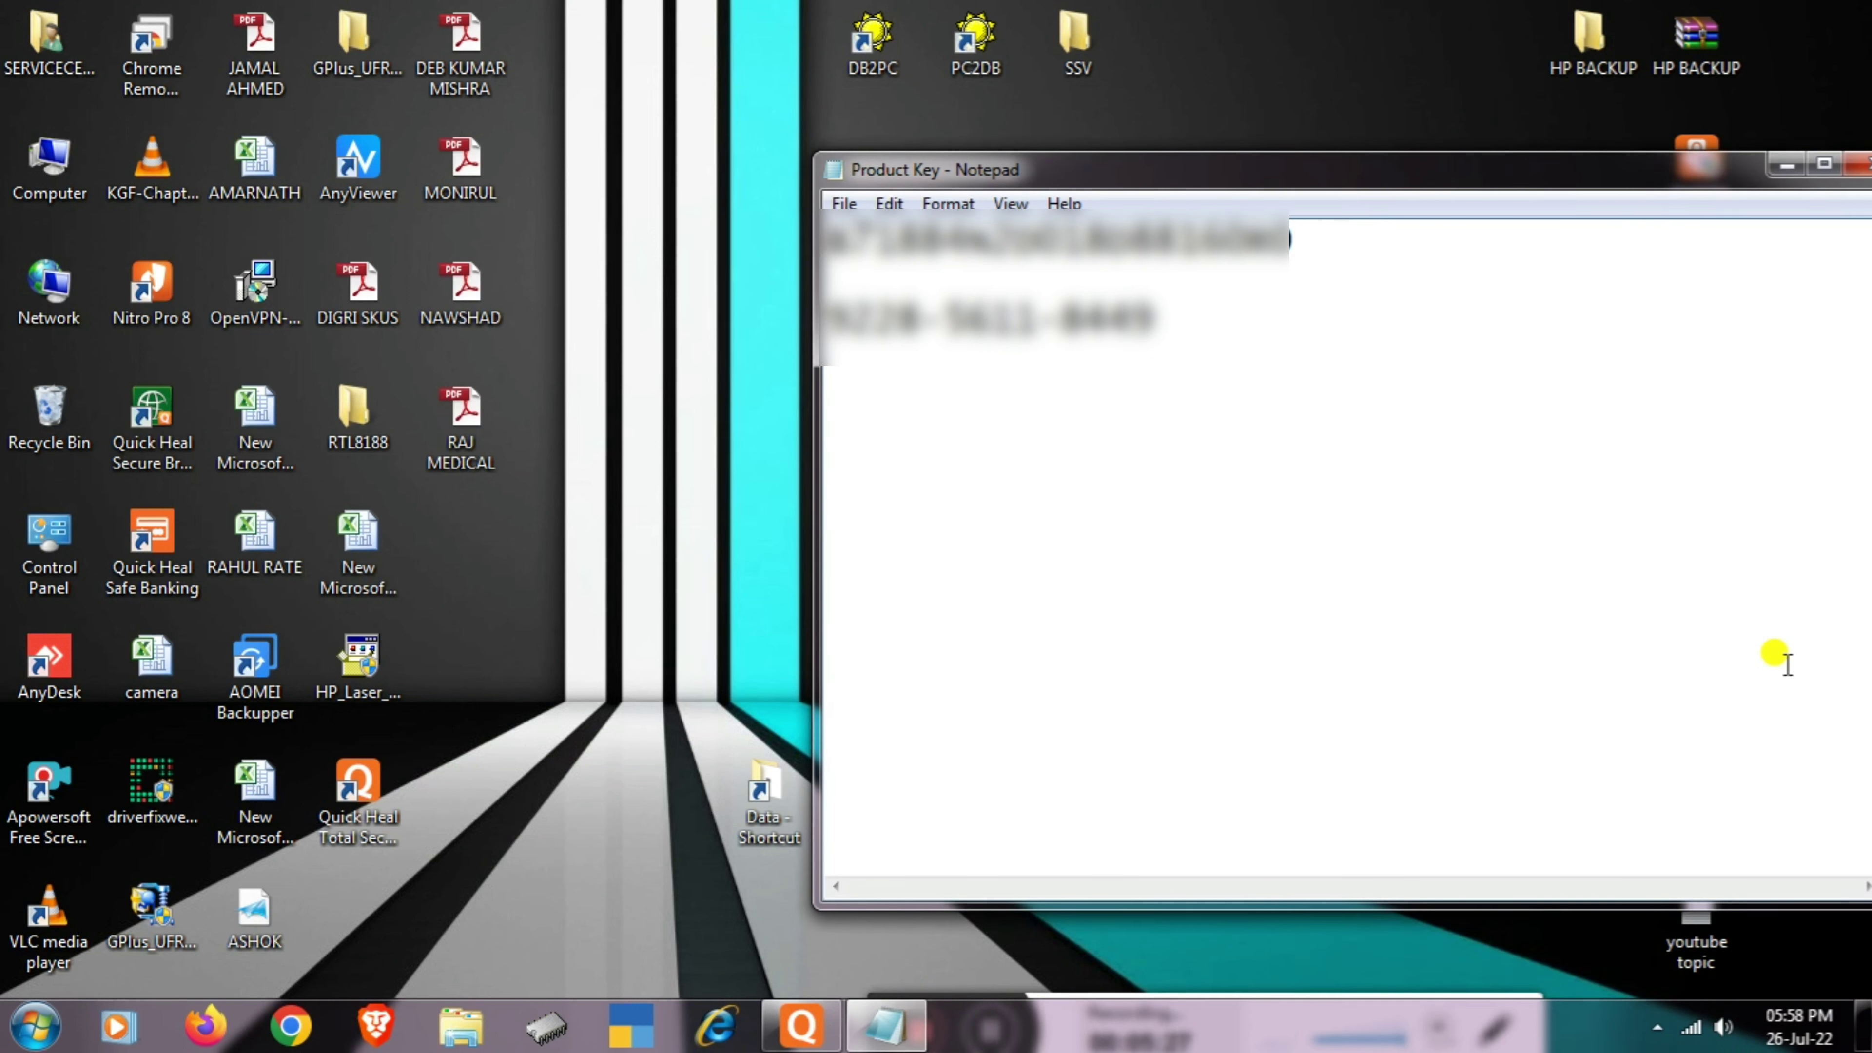
click(290, 1027)
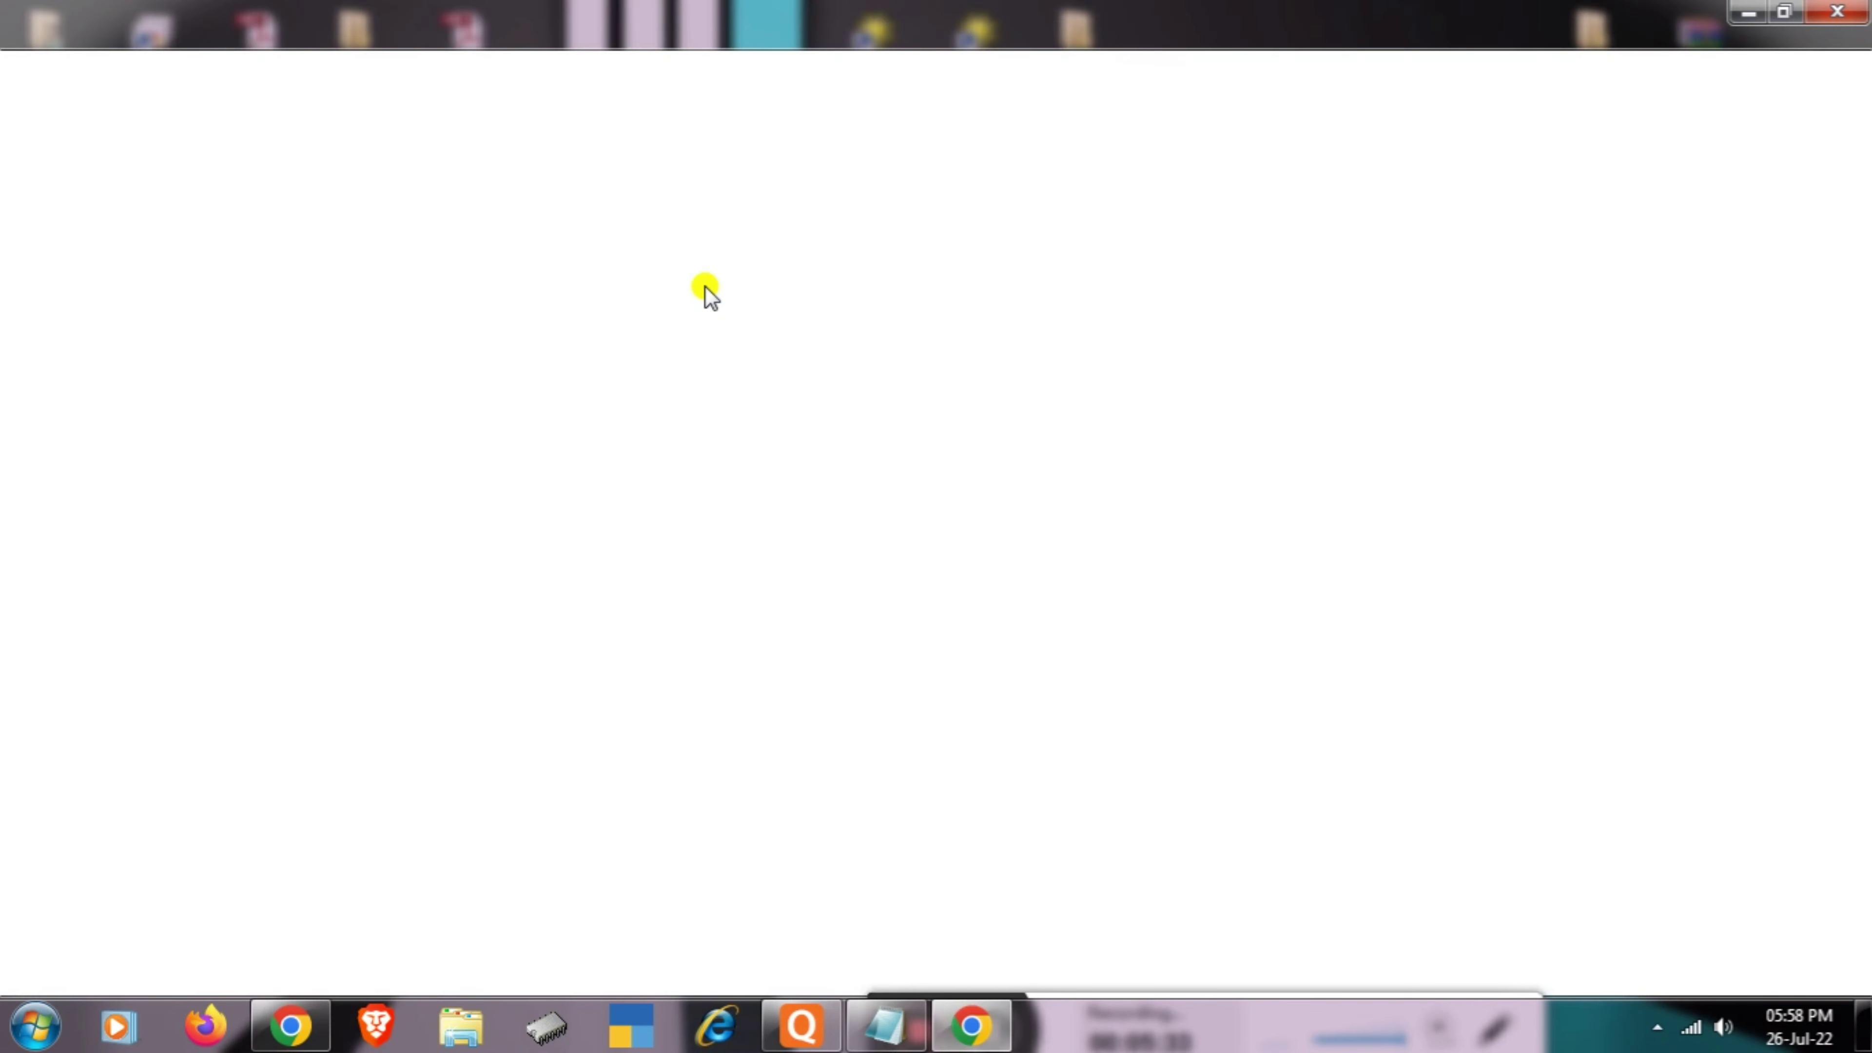
- Close the old Chrome tabs, including DUE, WAGES and AppSheet, leaving one new tab
click(1589, 23)
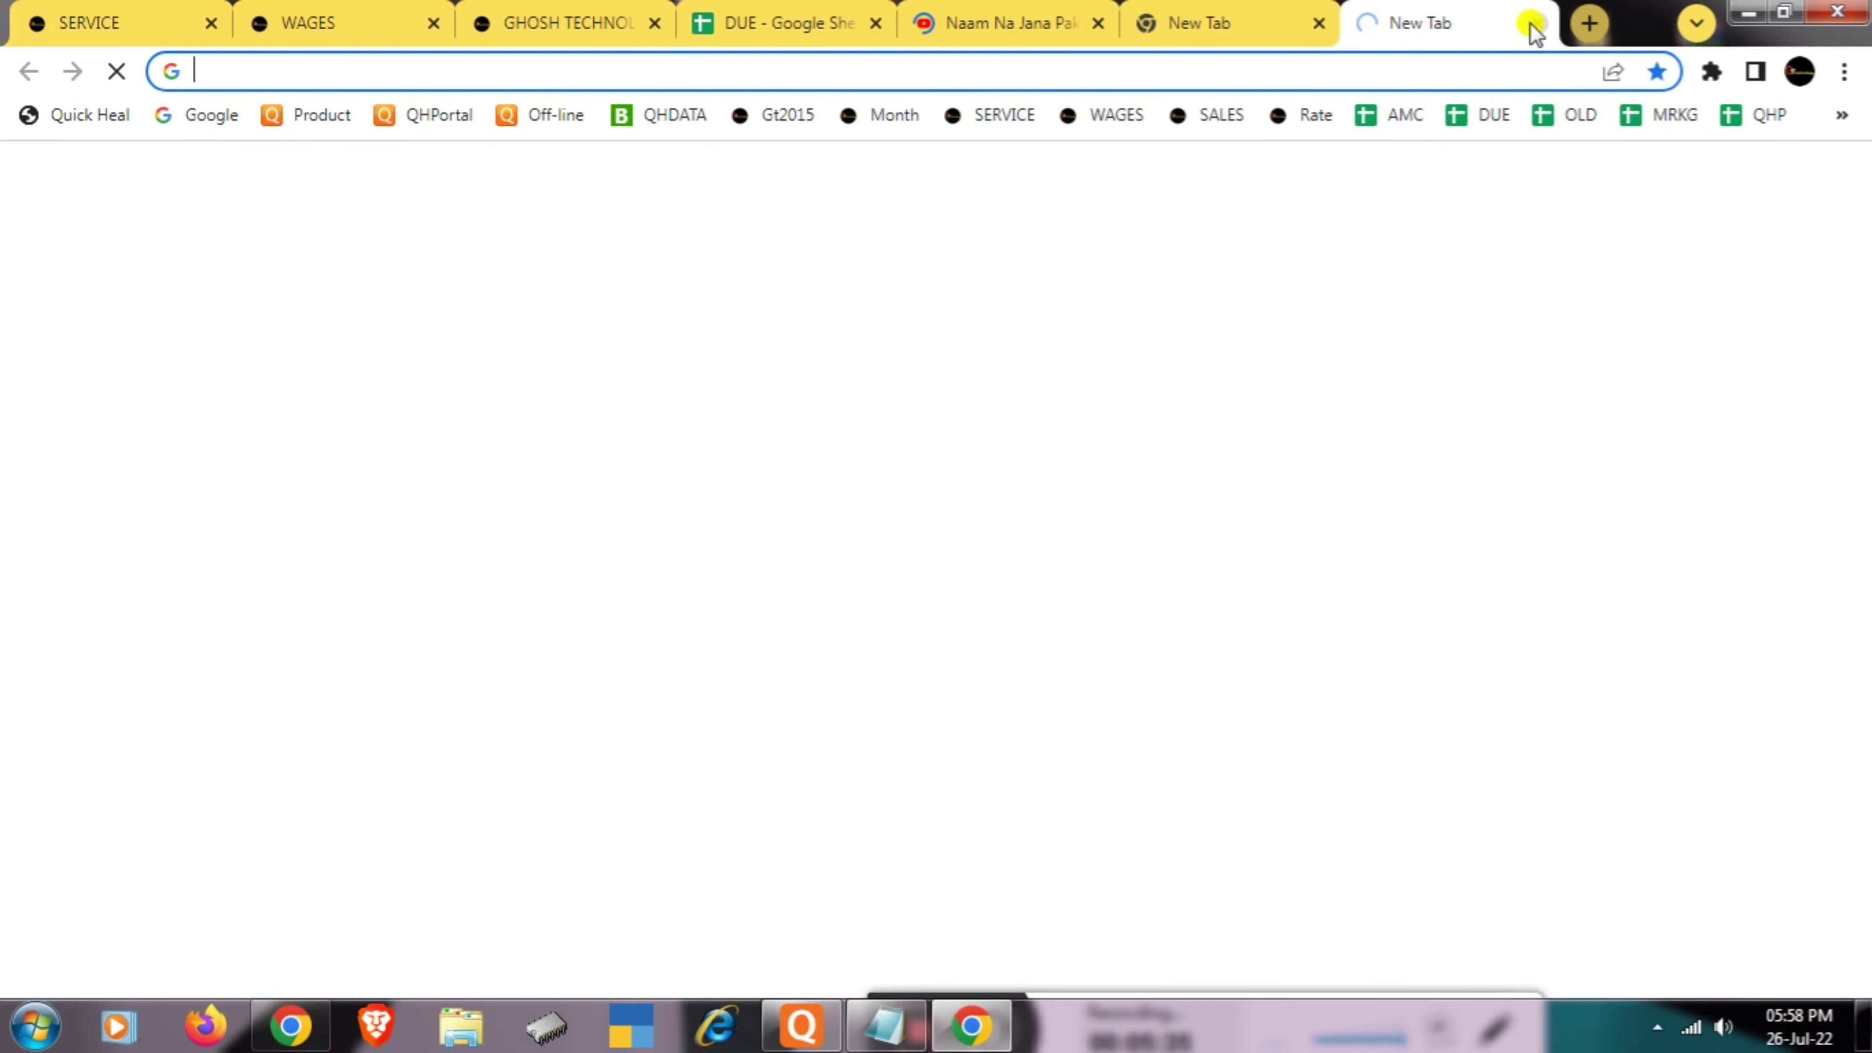
click(1319, 23)
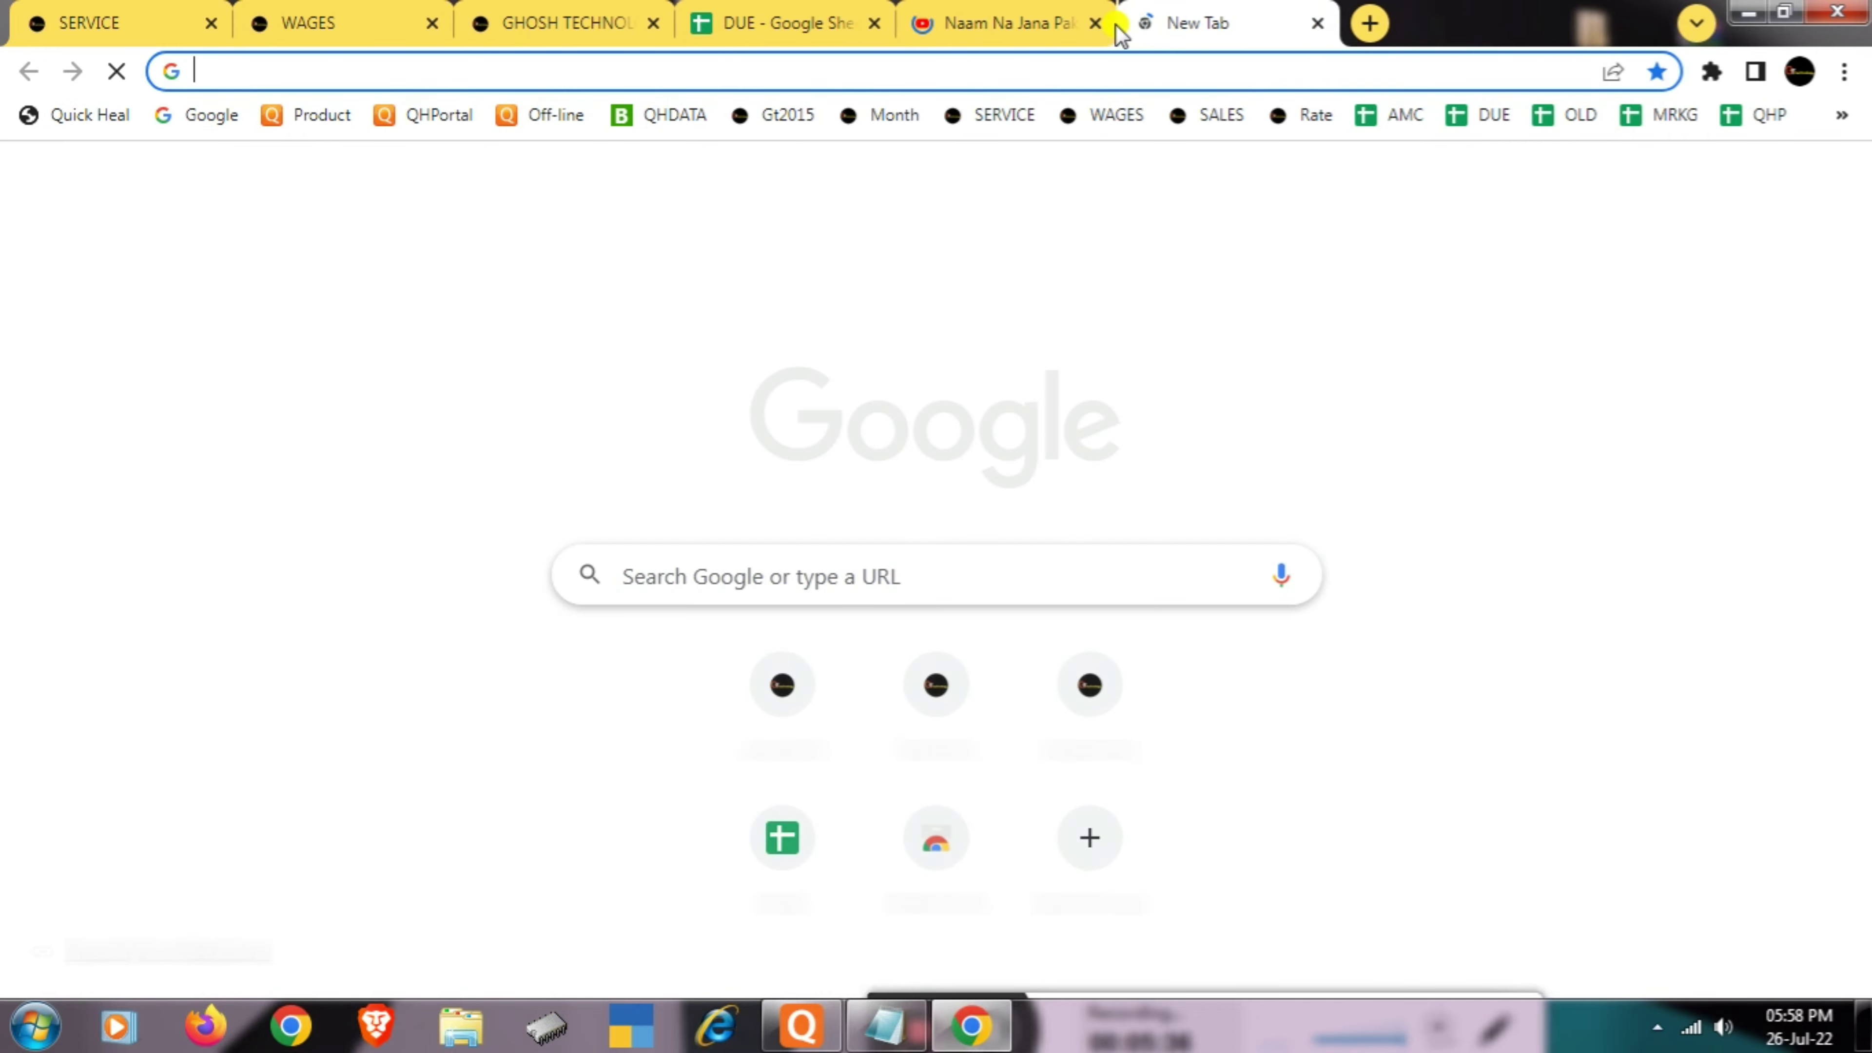
click(877, 24)
click(877, 24)
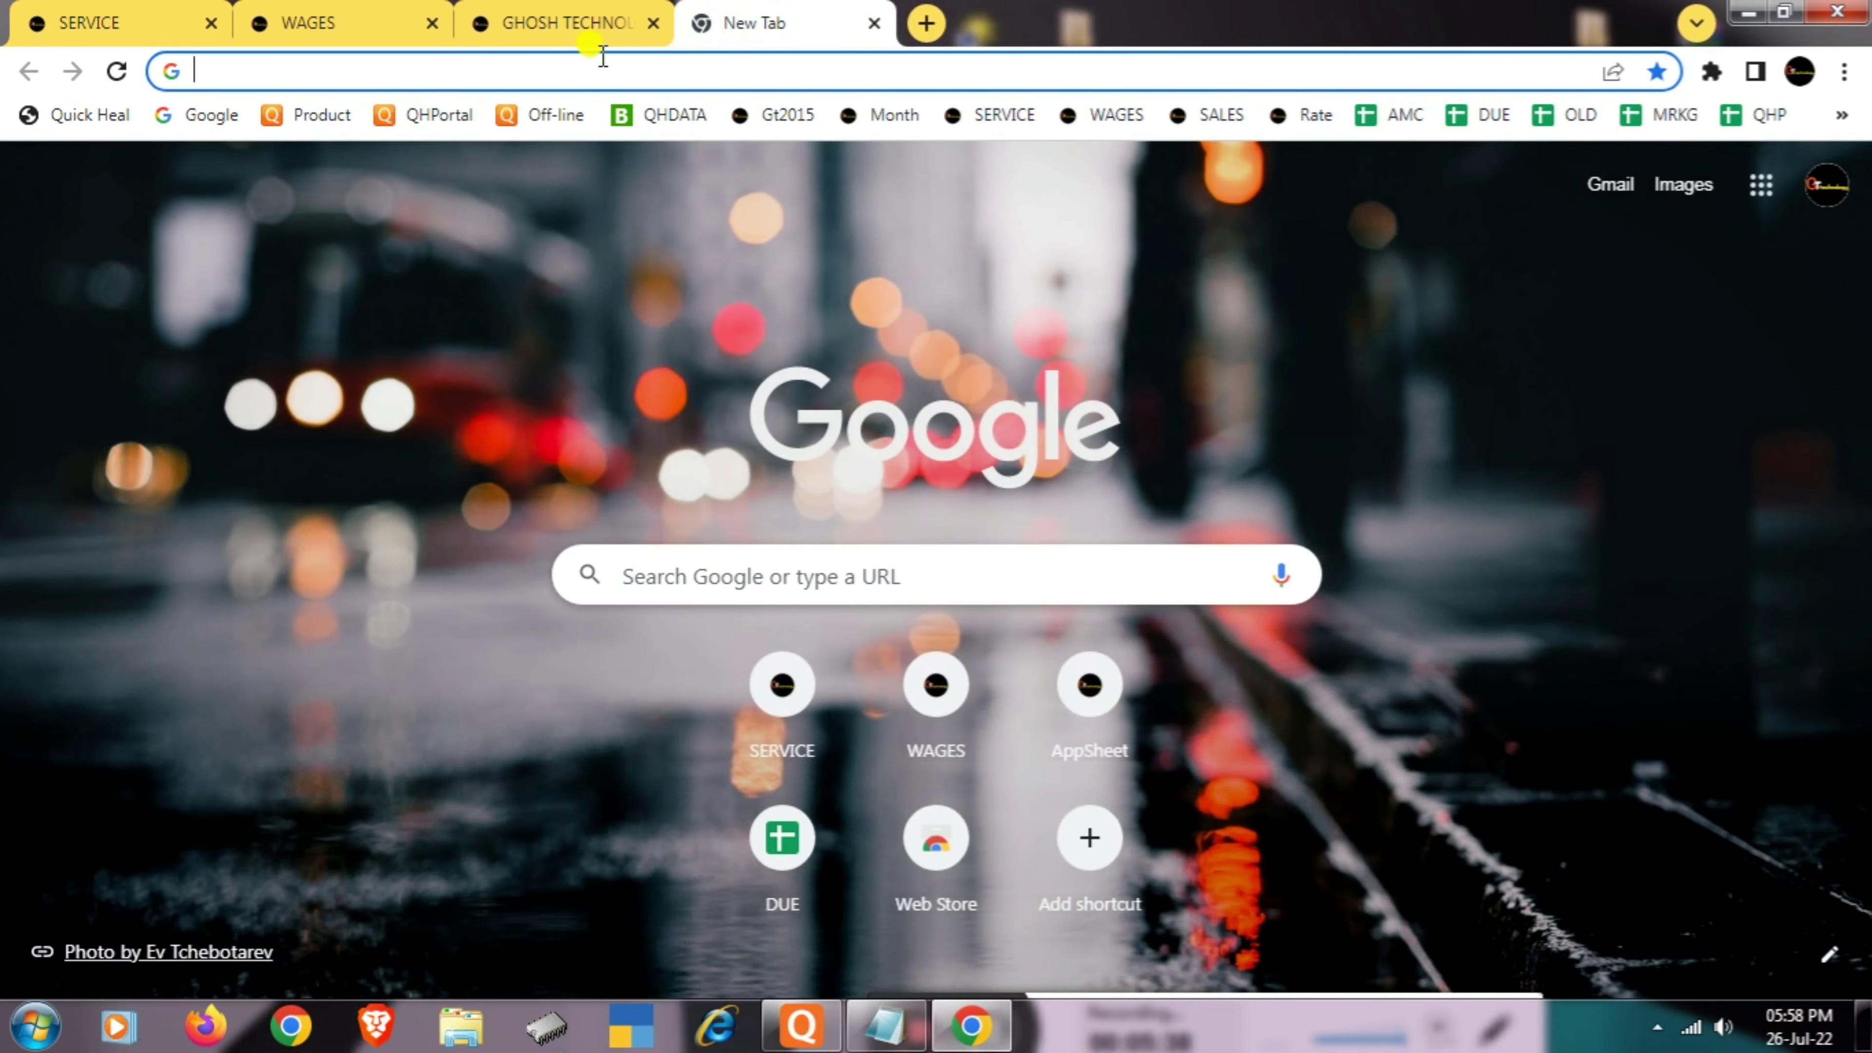
click(658, 23)
click(432, 23)
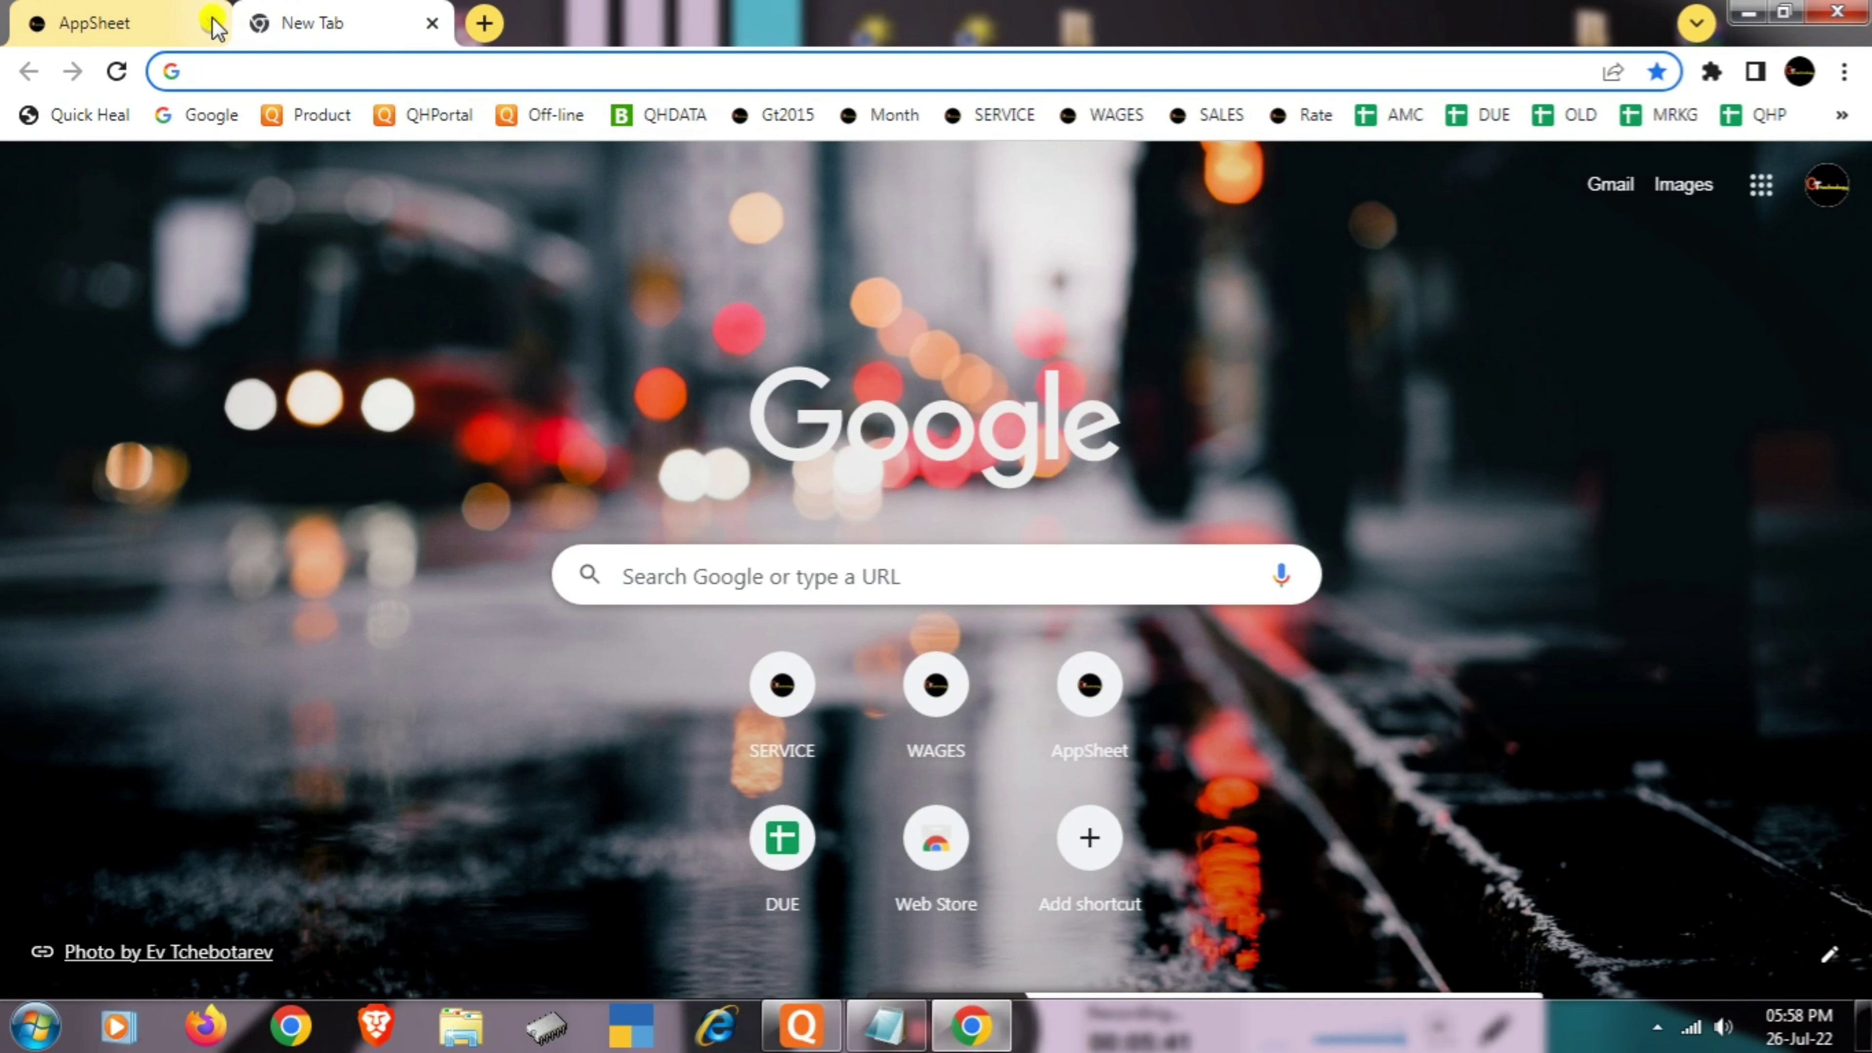
click(213, 24)
- Search Google for 'quickheal offline registration' and open the Quick Heal Offline Registration result
click(250, 70)
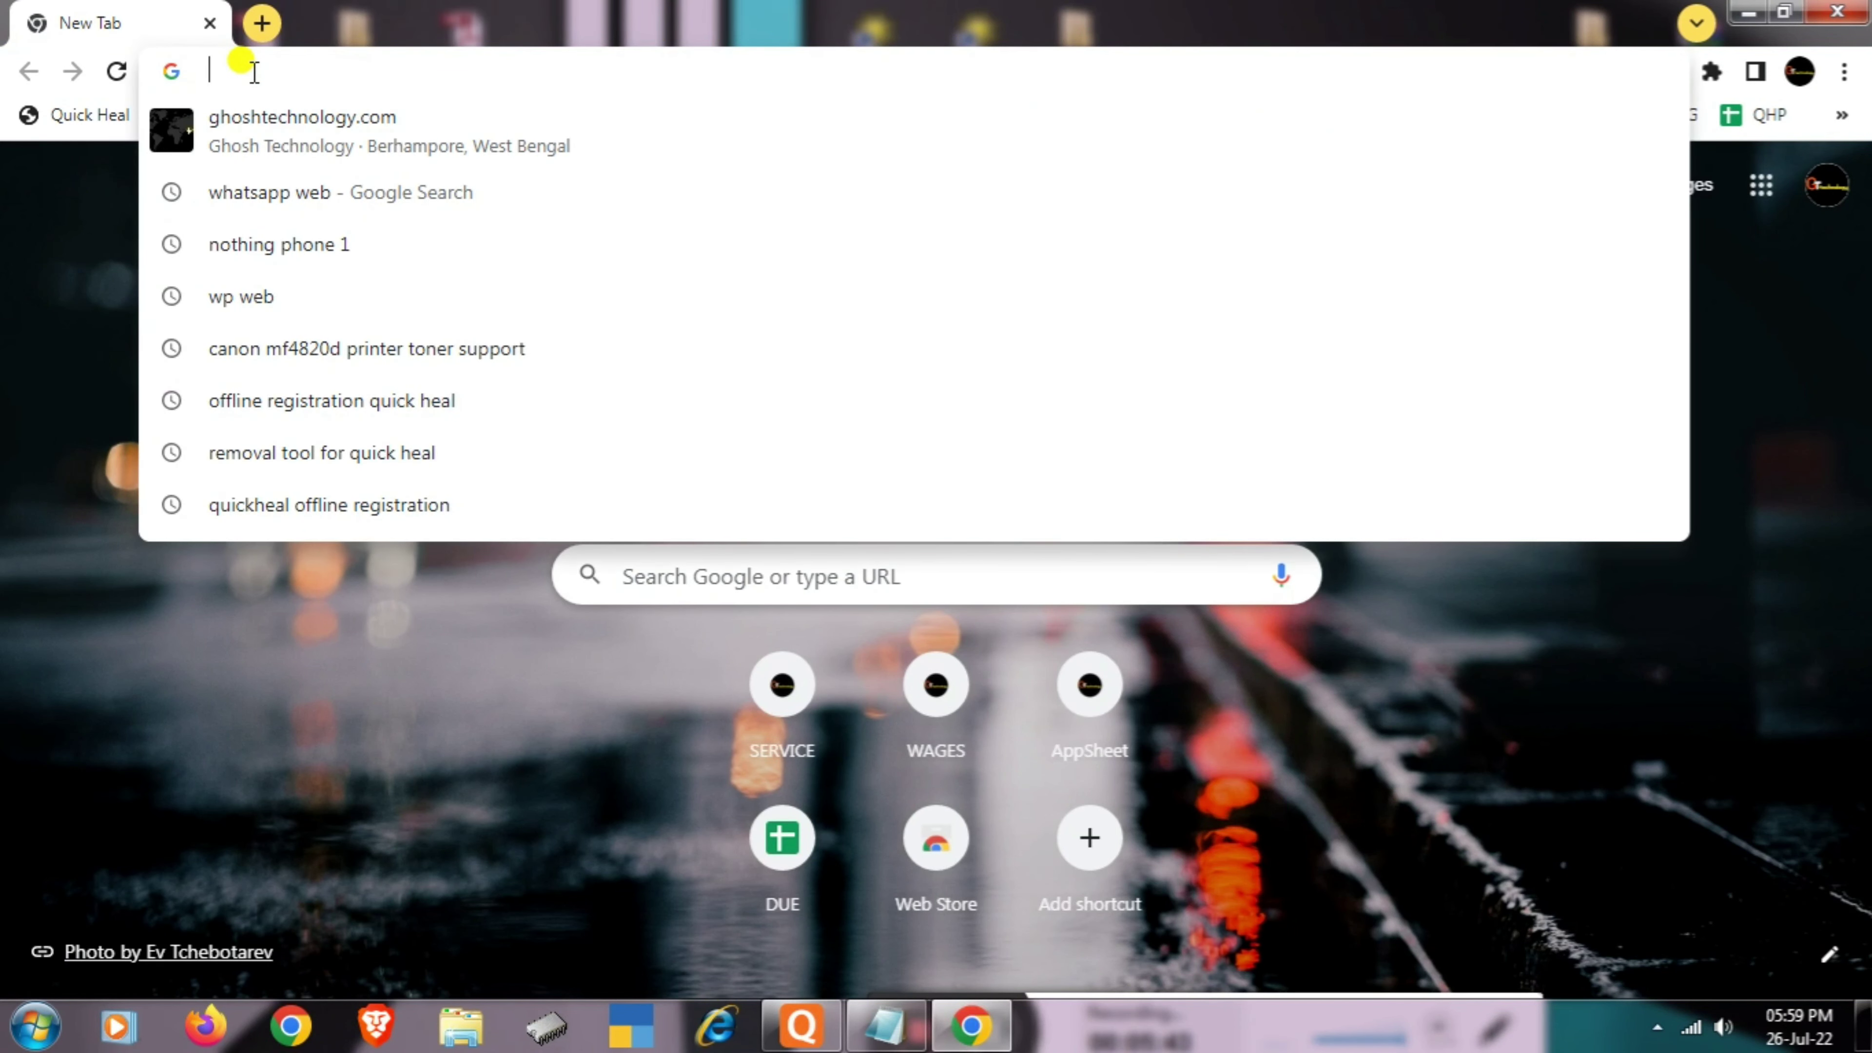
text(go)
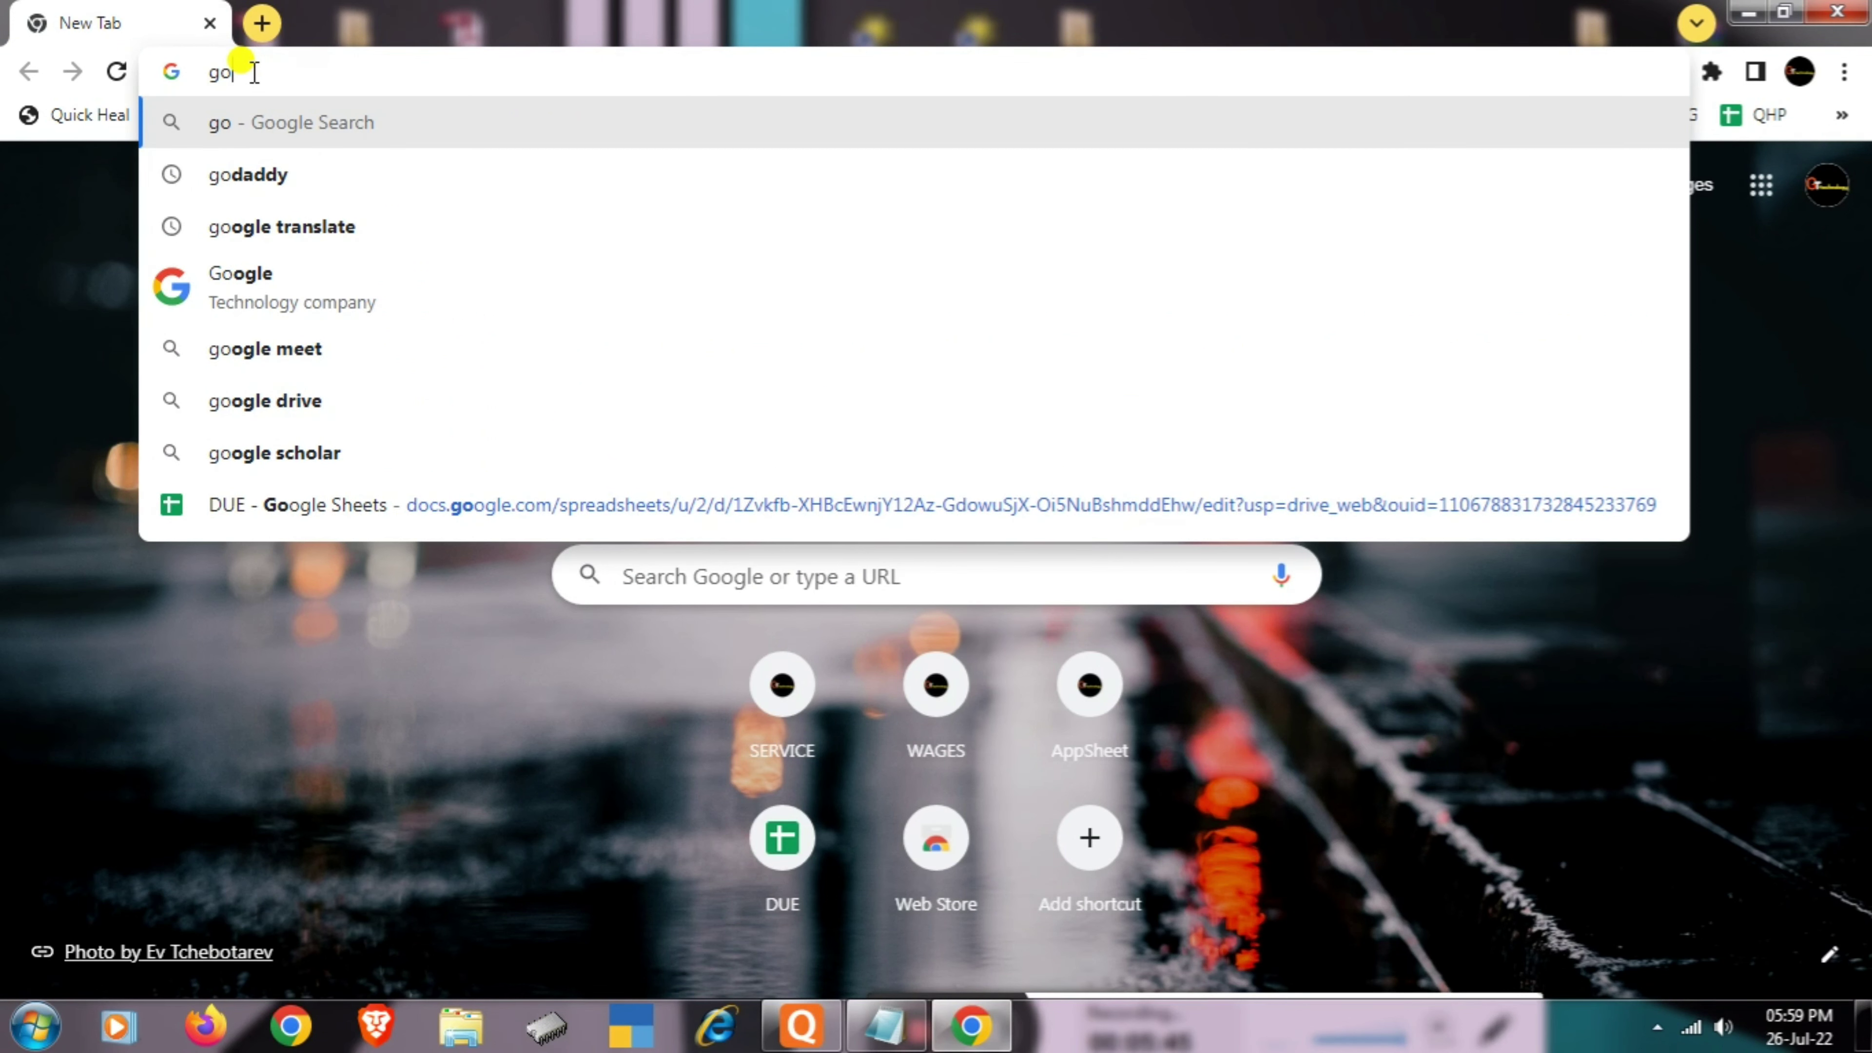
text(o)
key(Return)
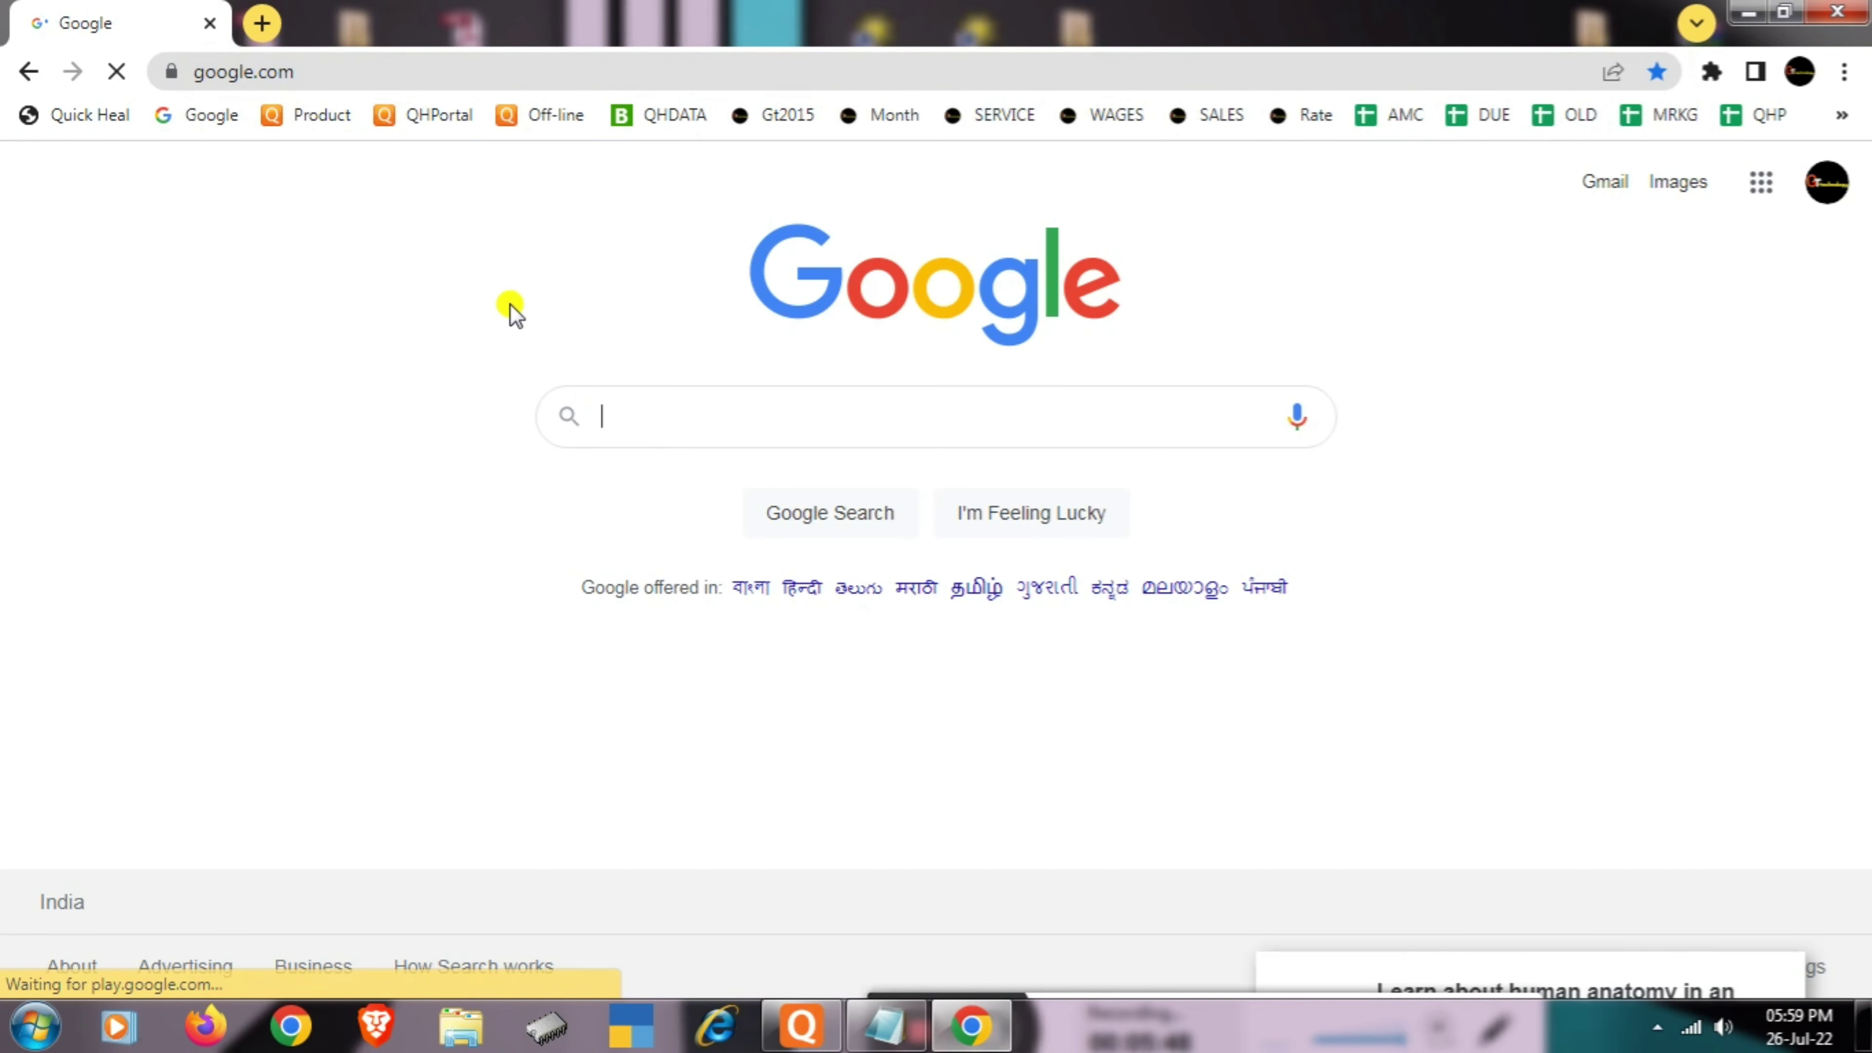
click(759, 421)
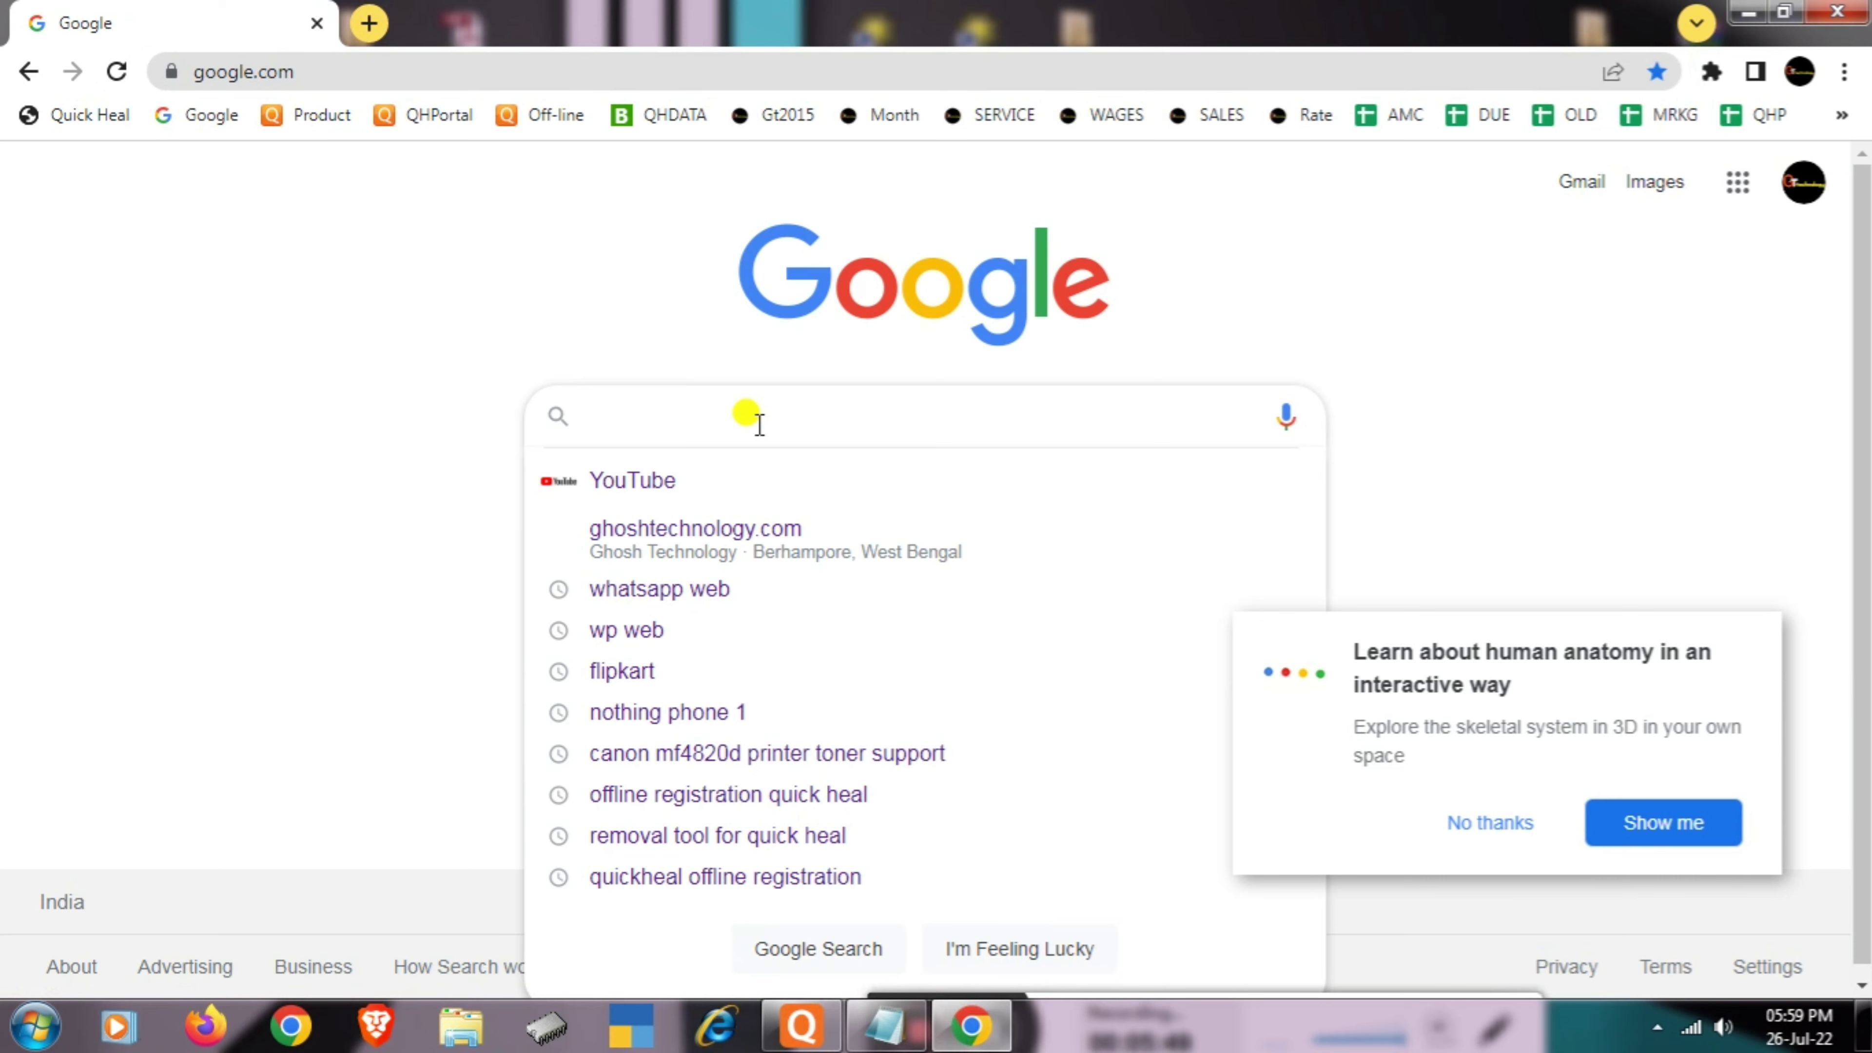
text(quick)
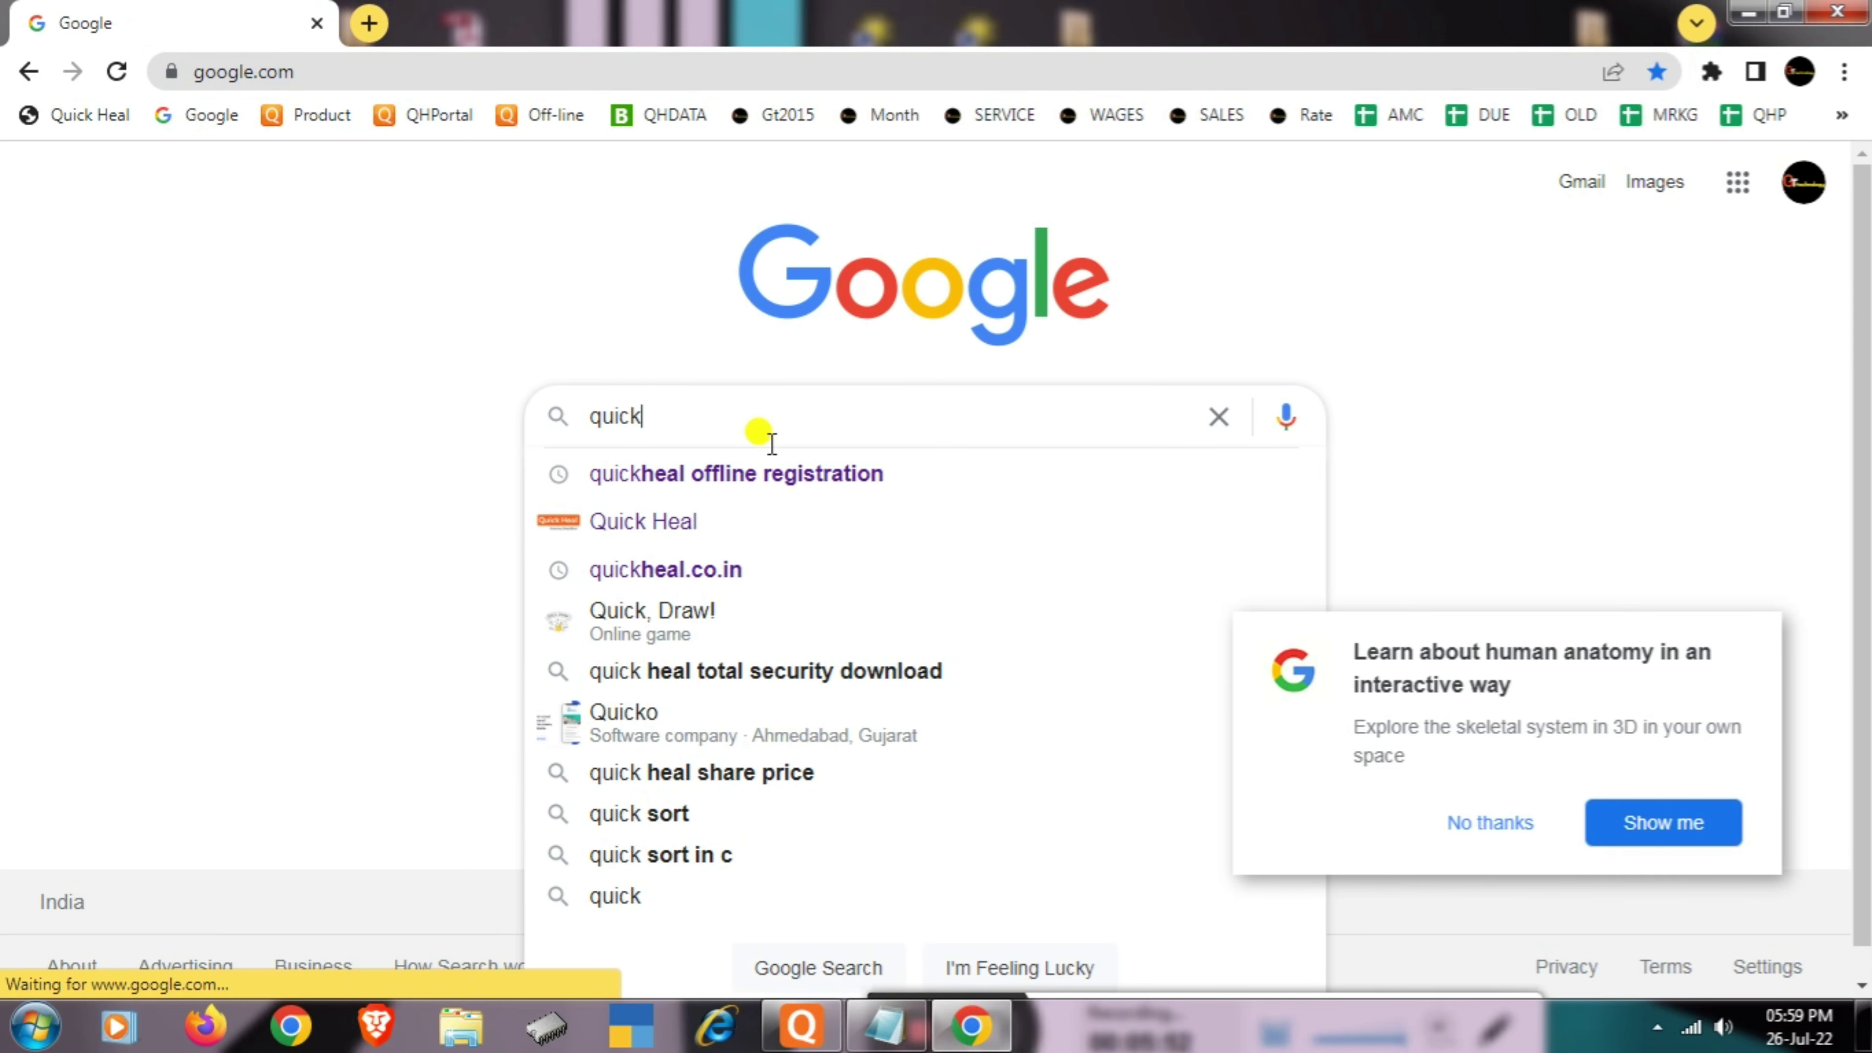
click(782, 478)
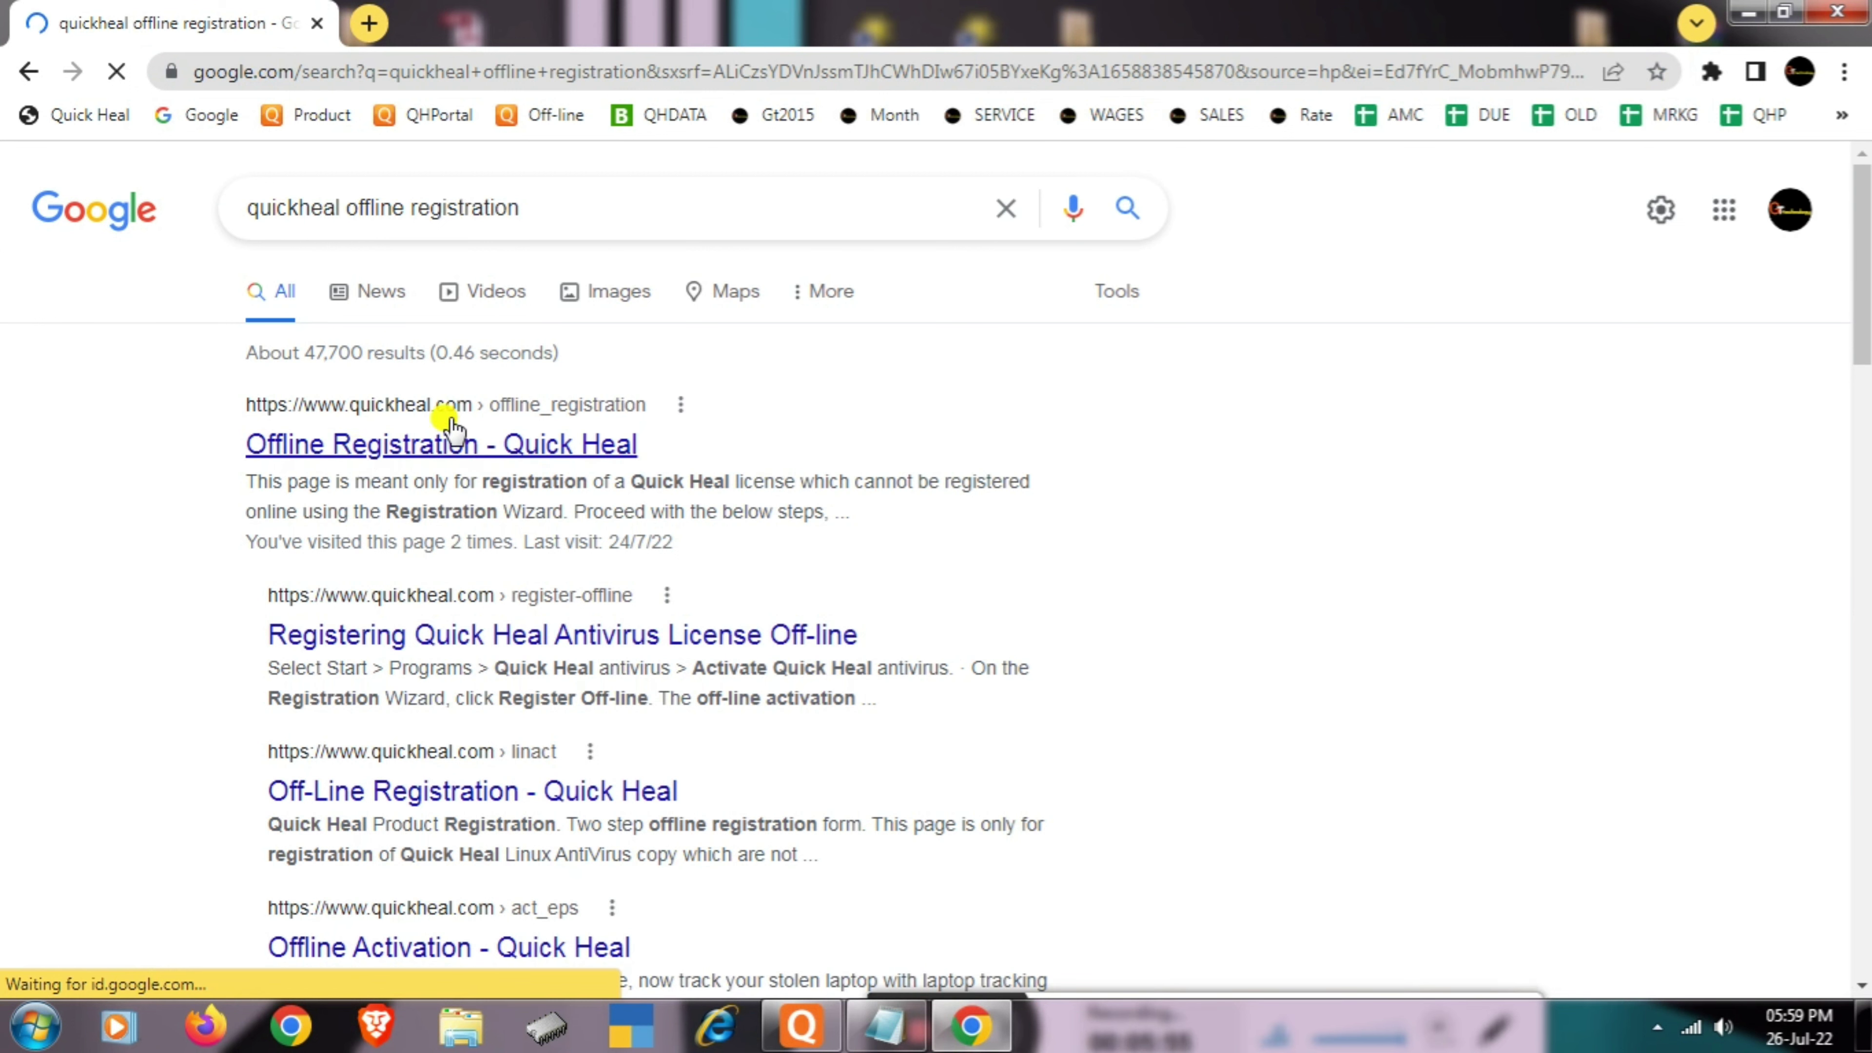
click(353, 450)
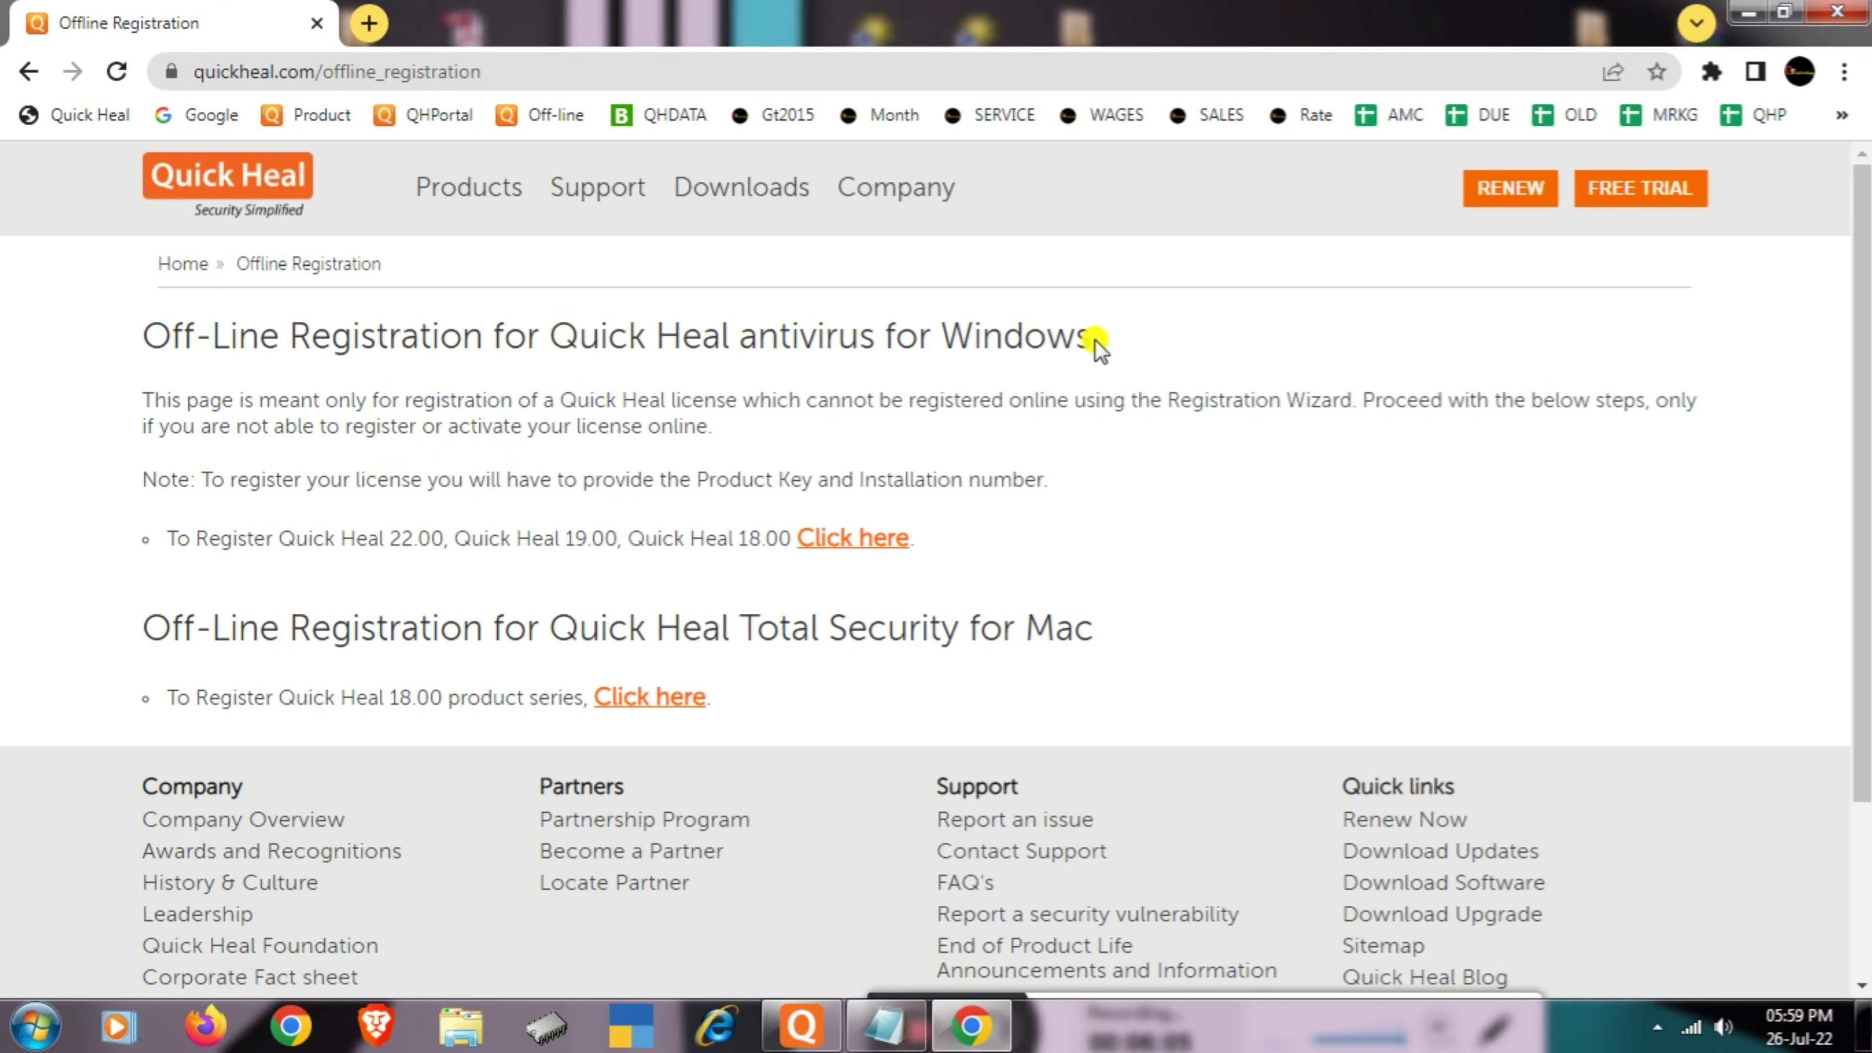
drag(1096, 340, 877, 335)
click(121, 376)
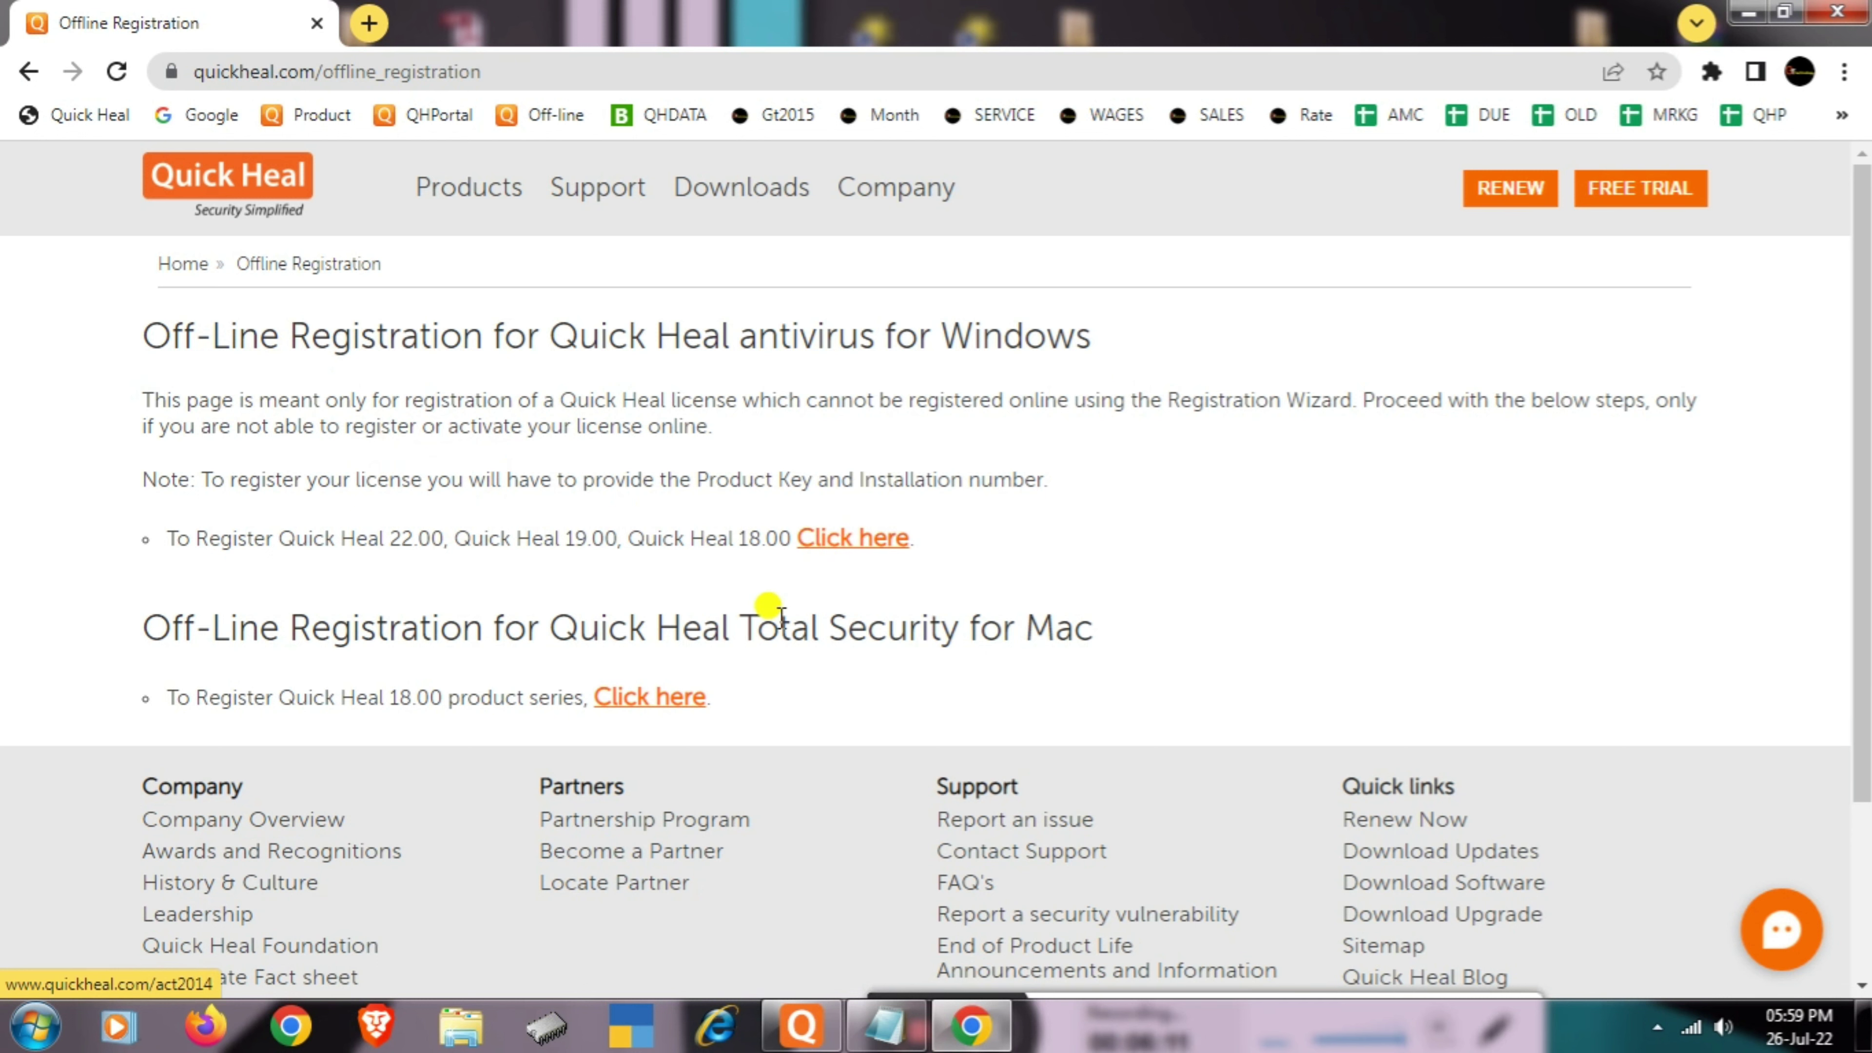
- Check Quick Heal's About page shows version 19.00 64-bit, then close the program window
click(802, 1026)
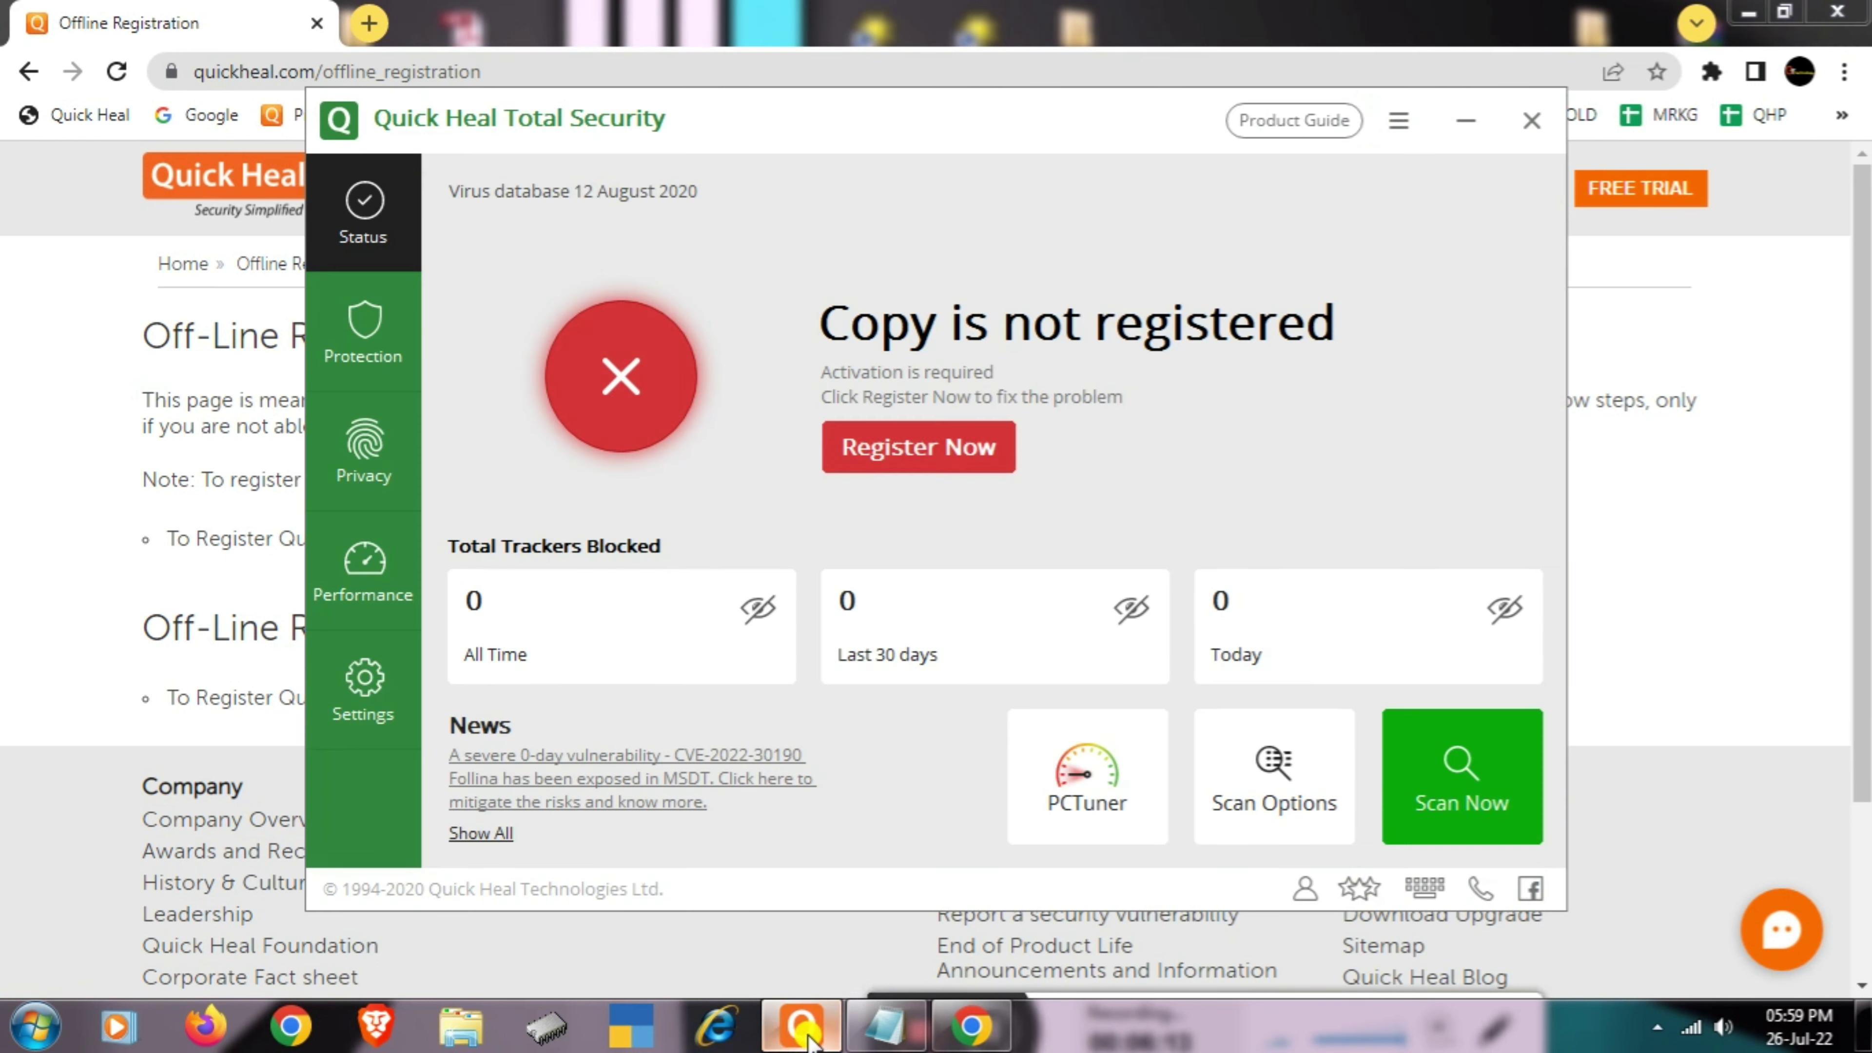
click(1409, 131)
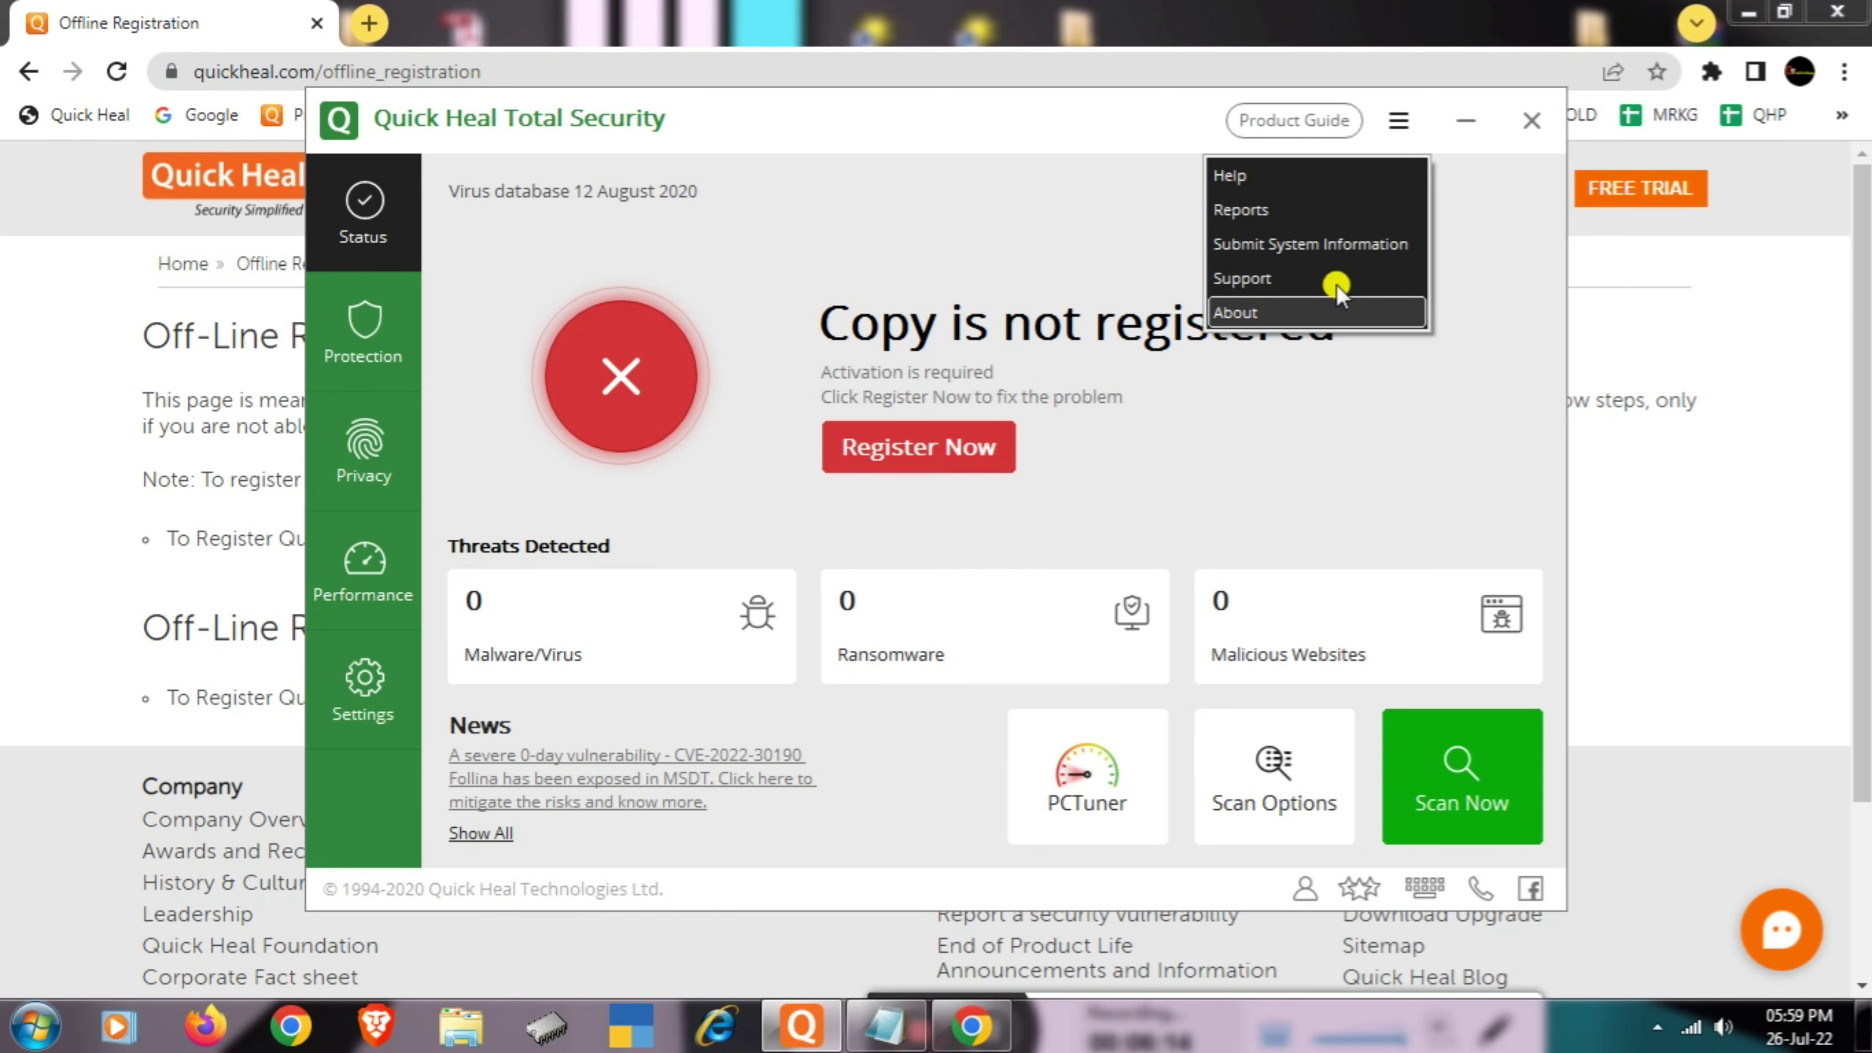
click(1230, 317)
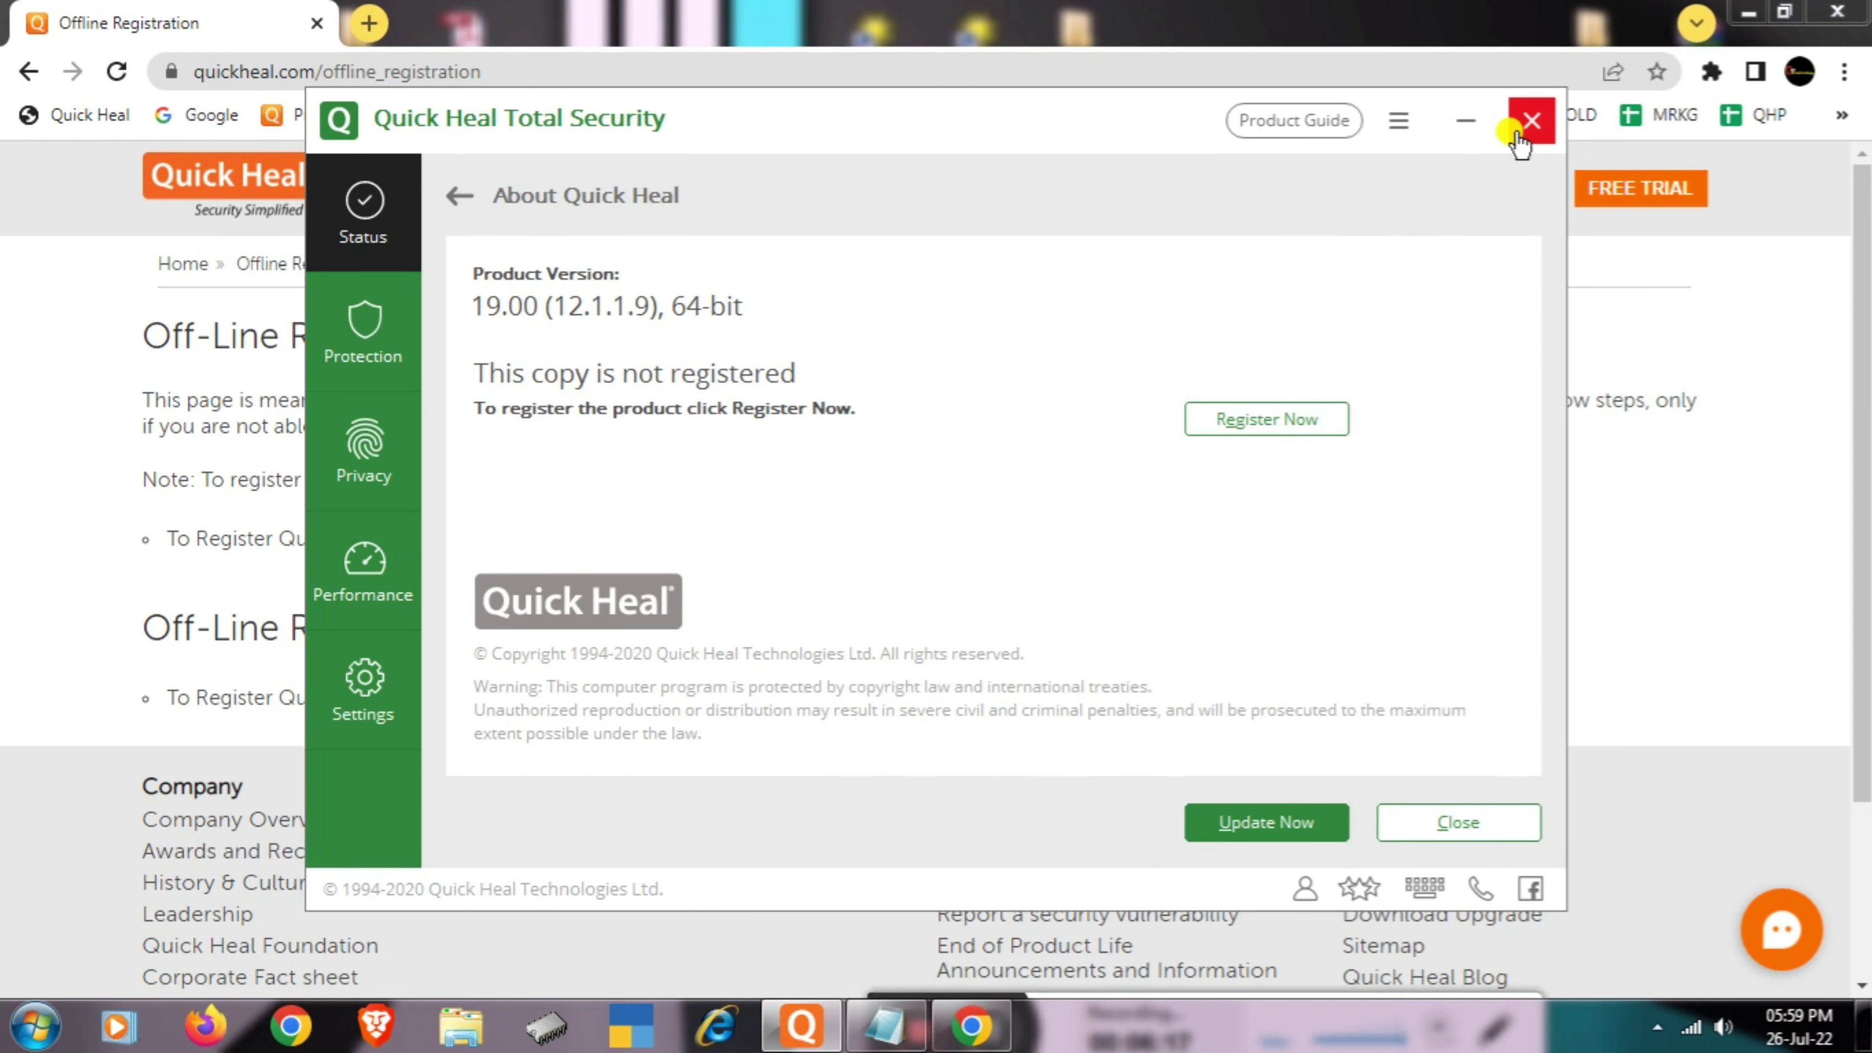
click(1531, 121)
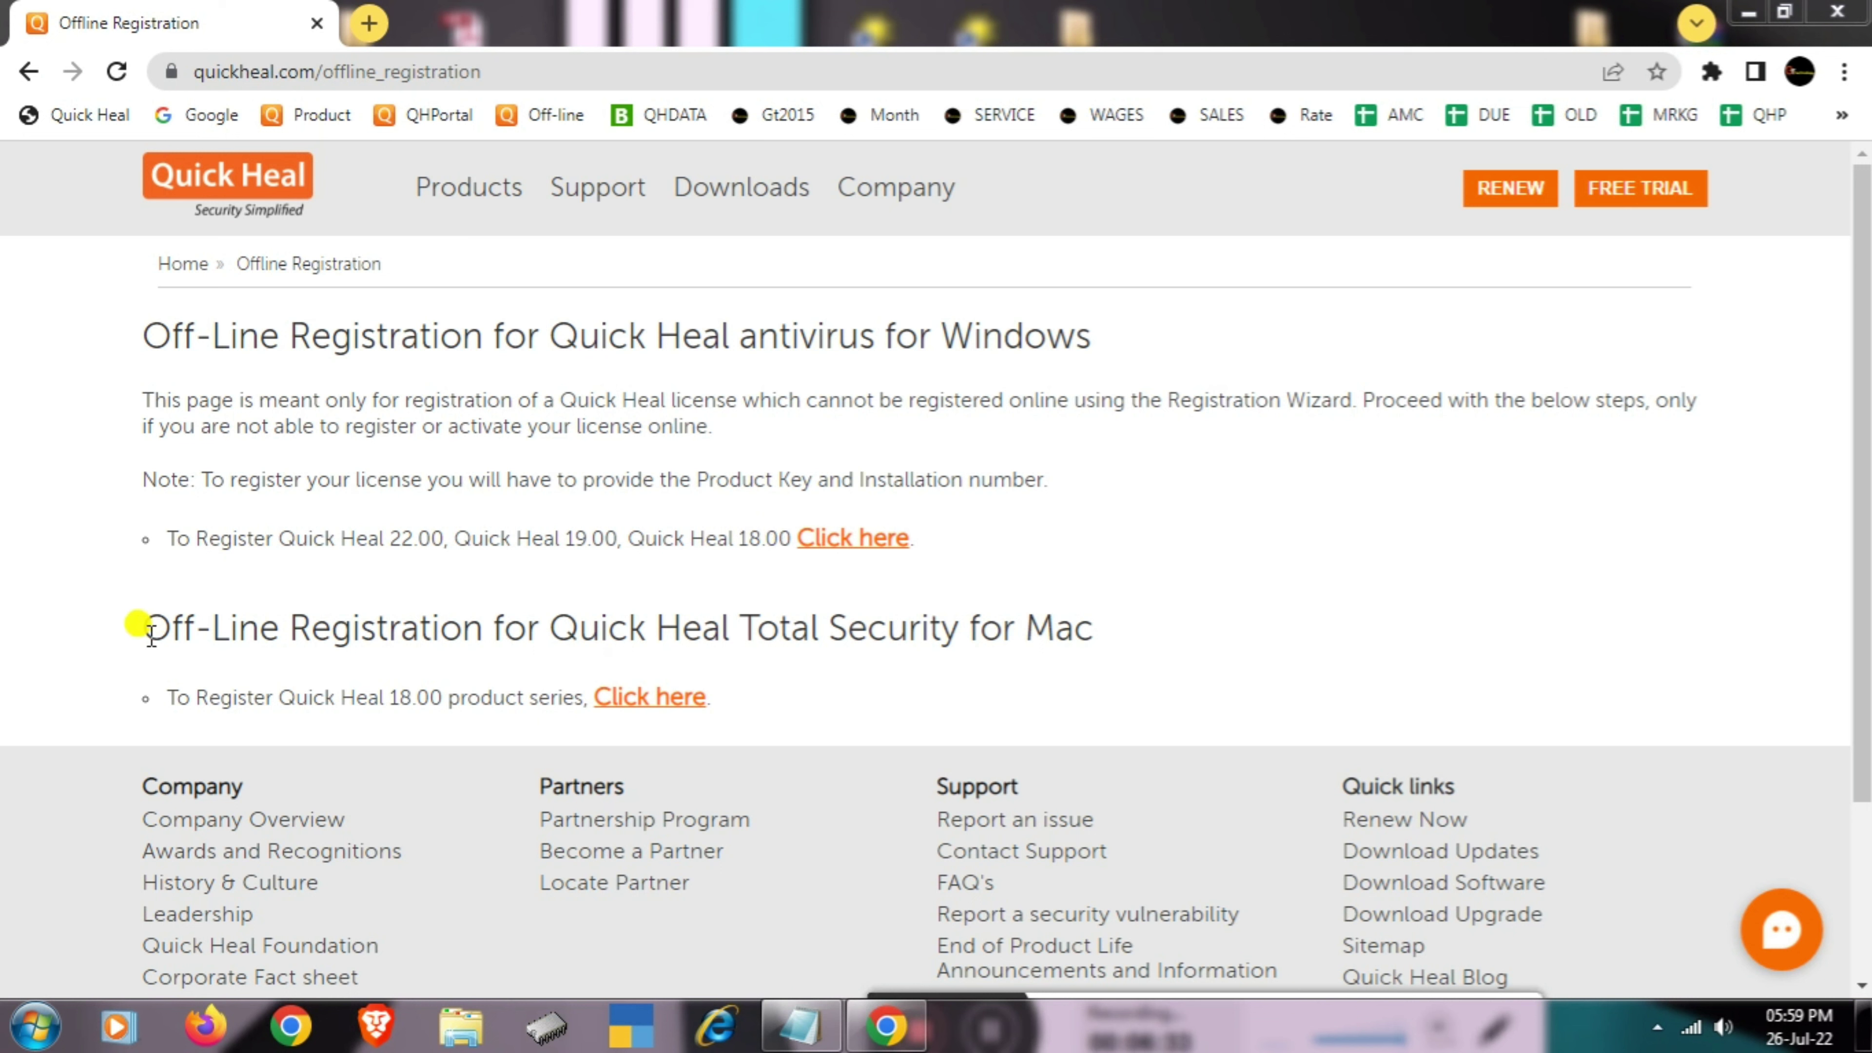
- Highlight the Mac heading and version 22.00, then follow the first Windows 'Click here' registration link
mouse_move(150, 633)
mouse_down()
mouse_move(736, 620)
mouse_move(1129, 635)
mouse_up()
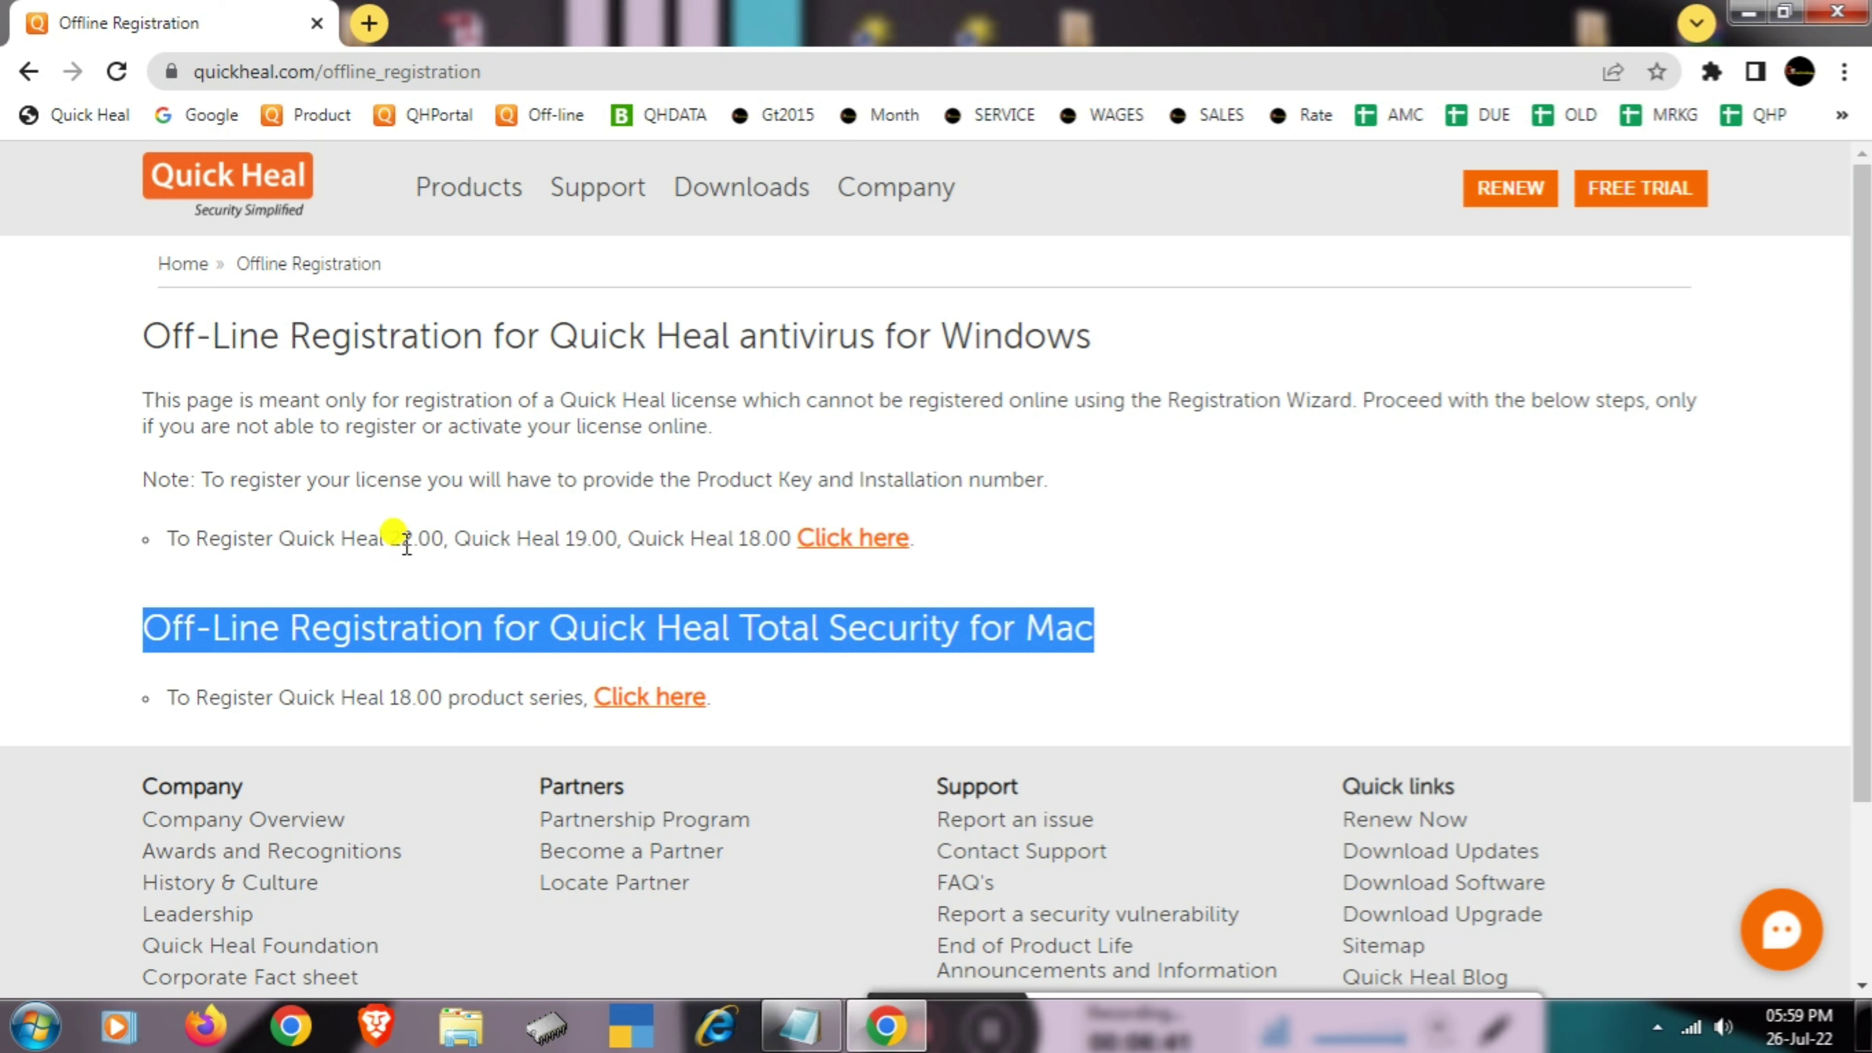
drag(396, 538, 454, 542)
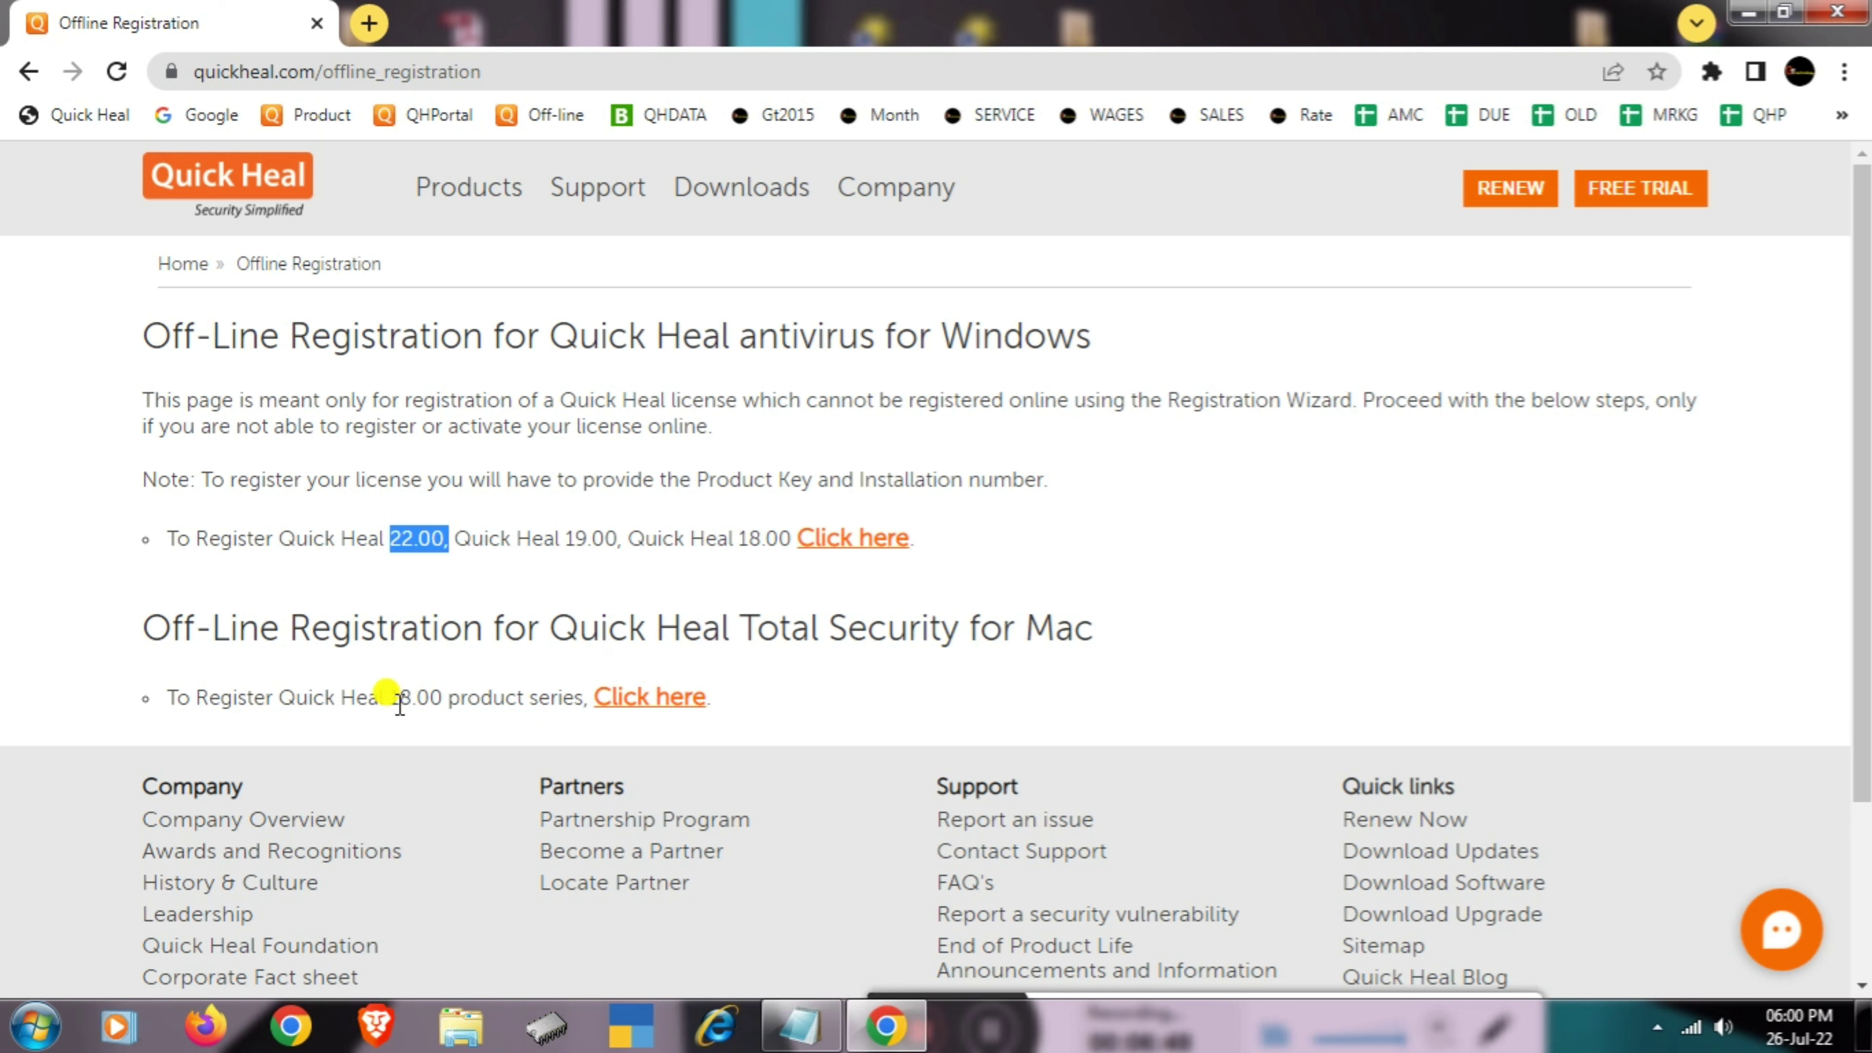
click(892, 599)
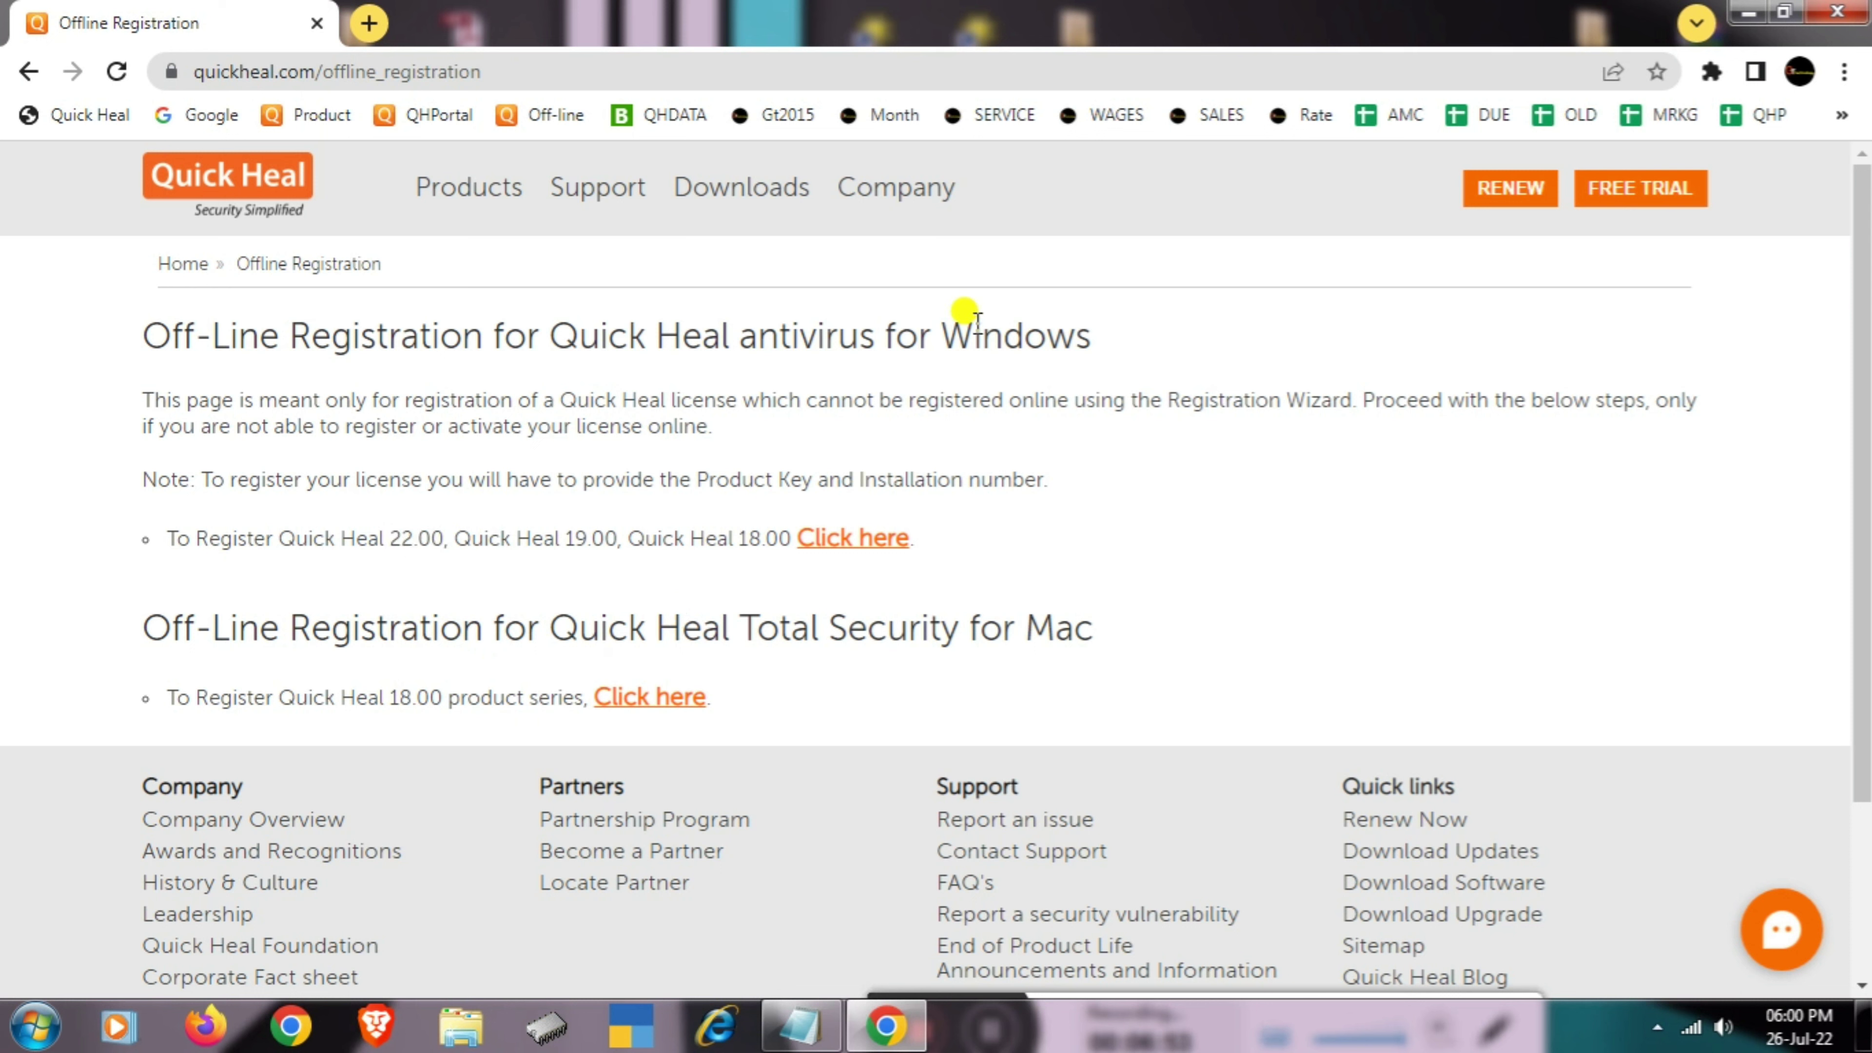
click(843, 542)
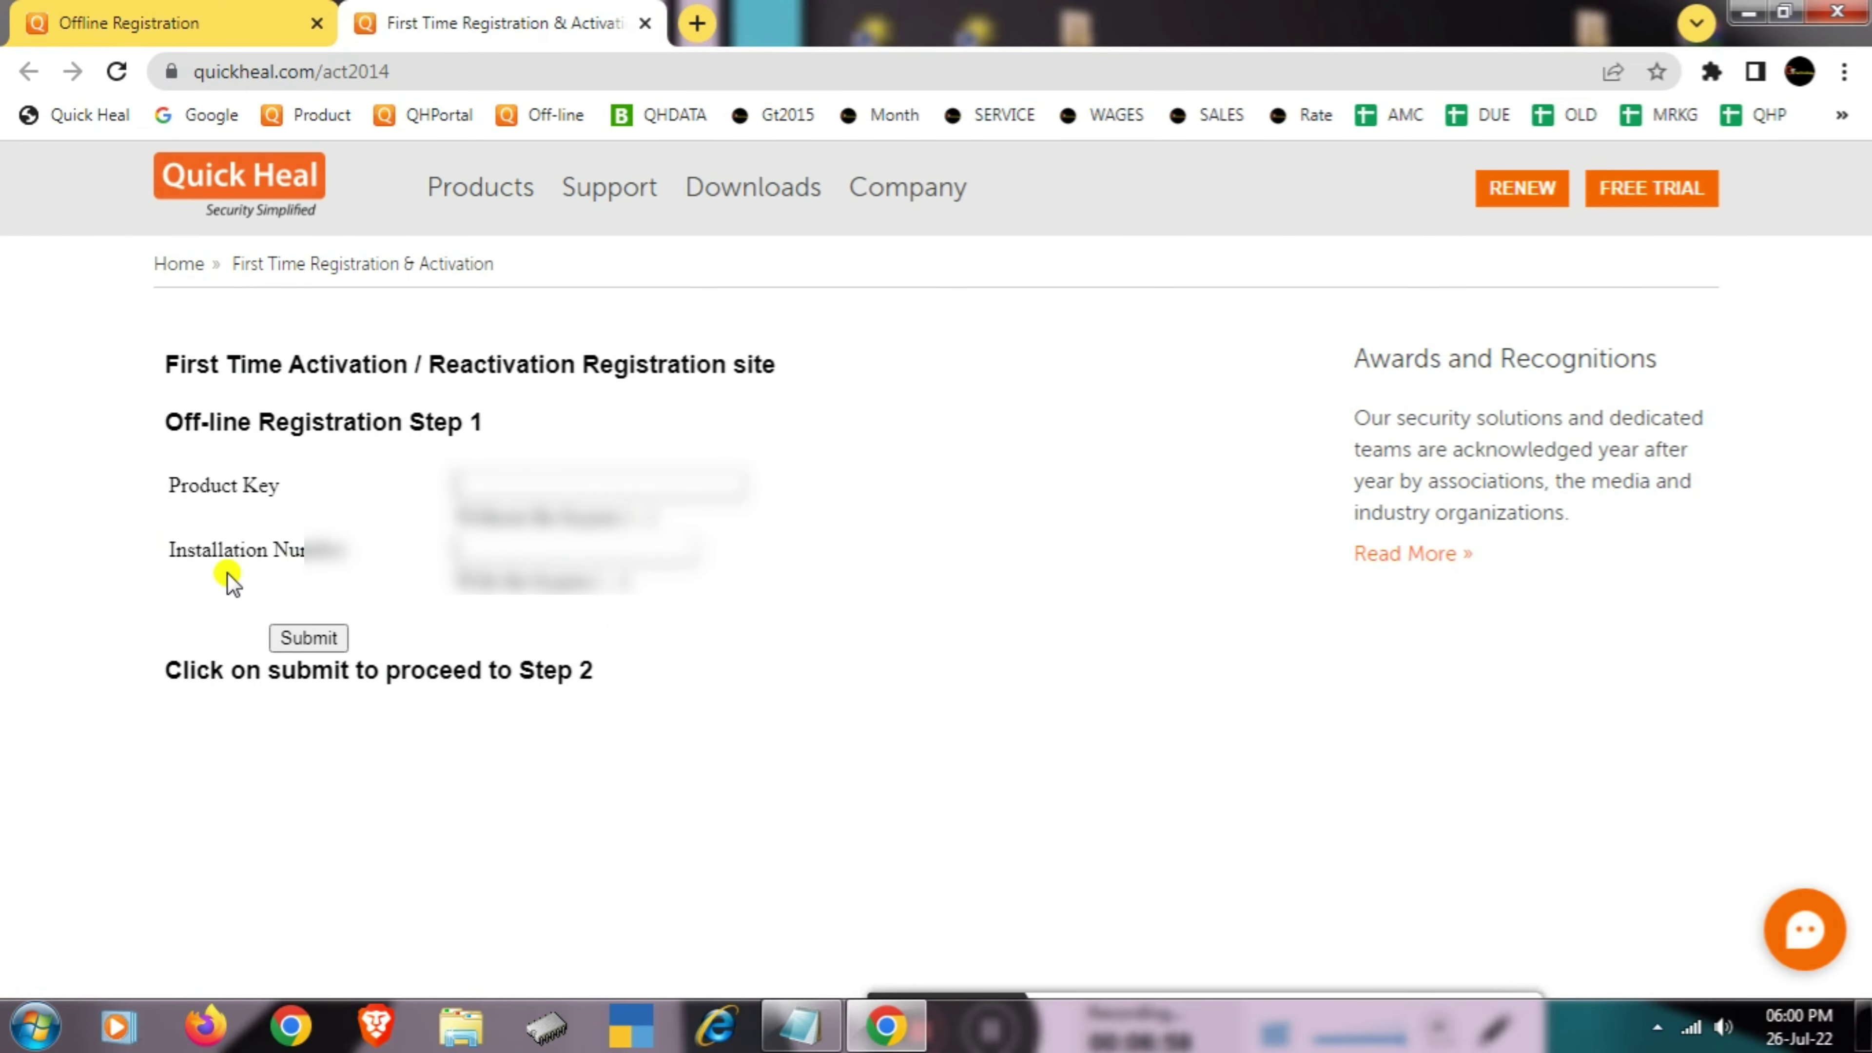
- Copy the product key from the notes into the Product Key field
click(811, 1027)
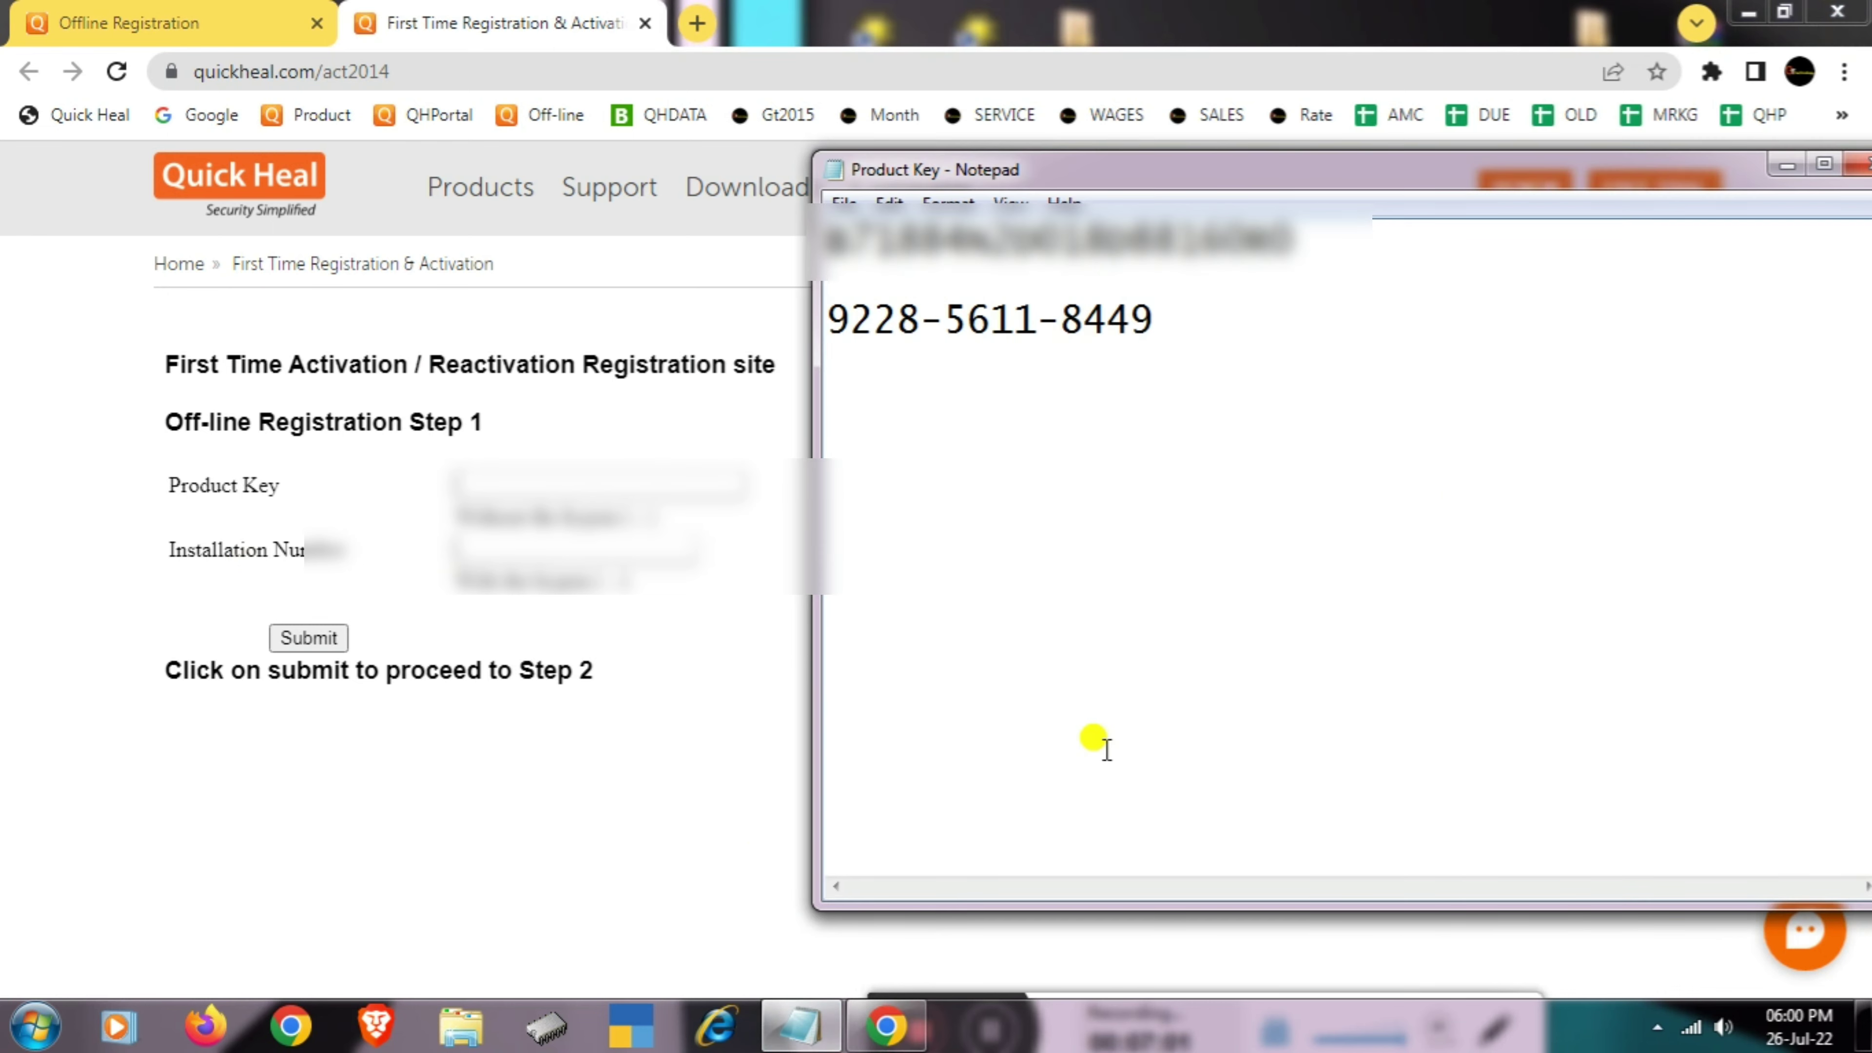
drag(1316, 236, 801, 237)
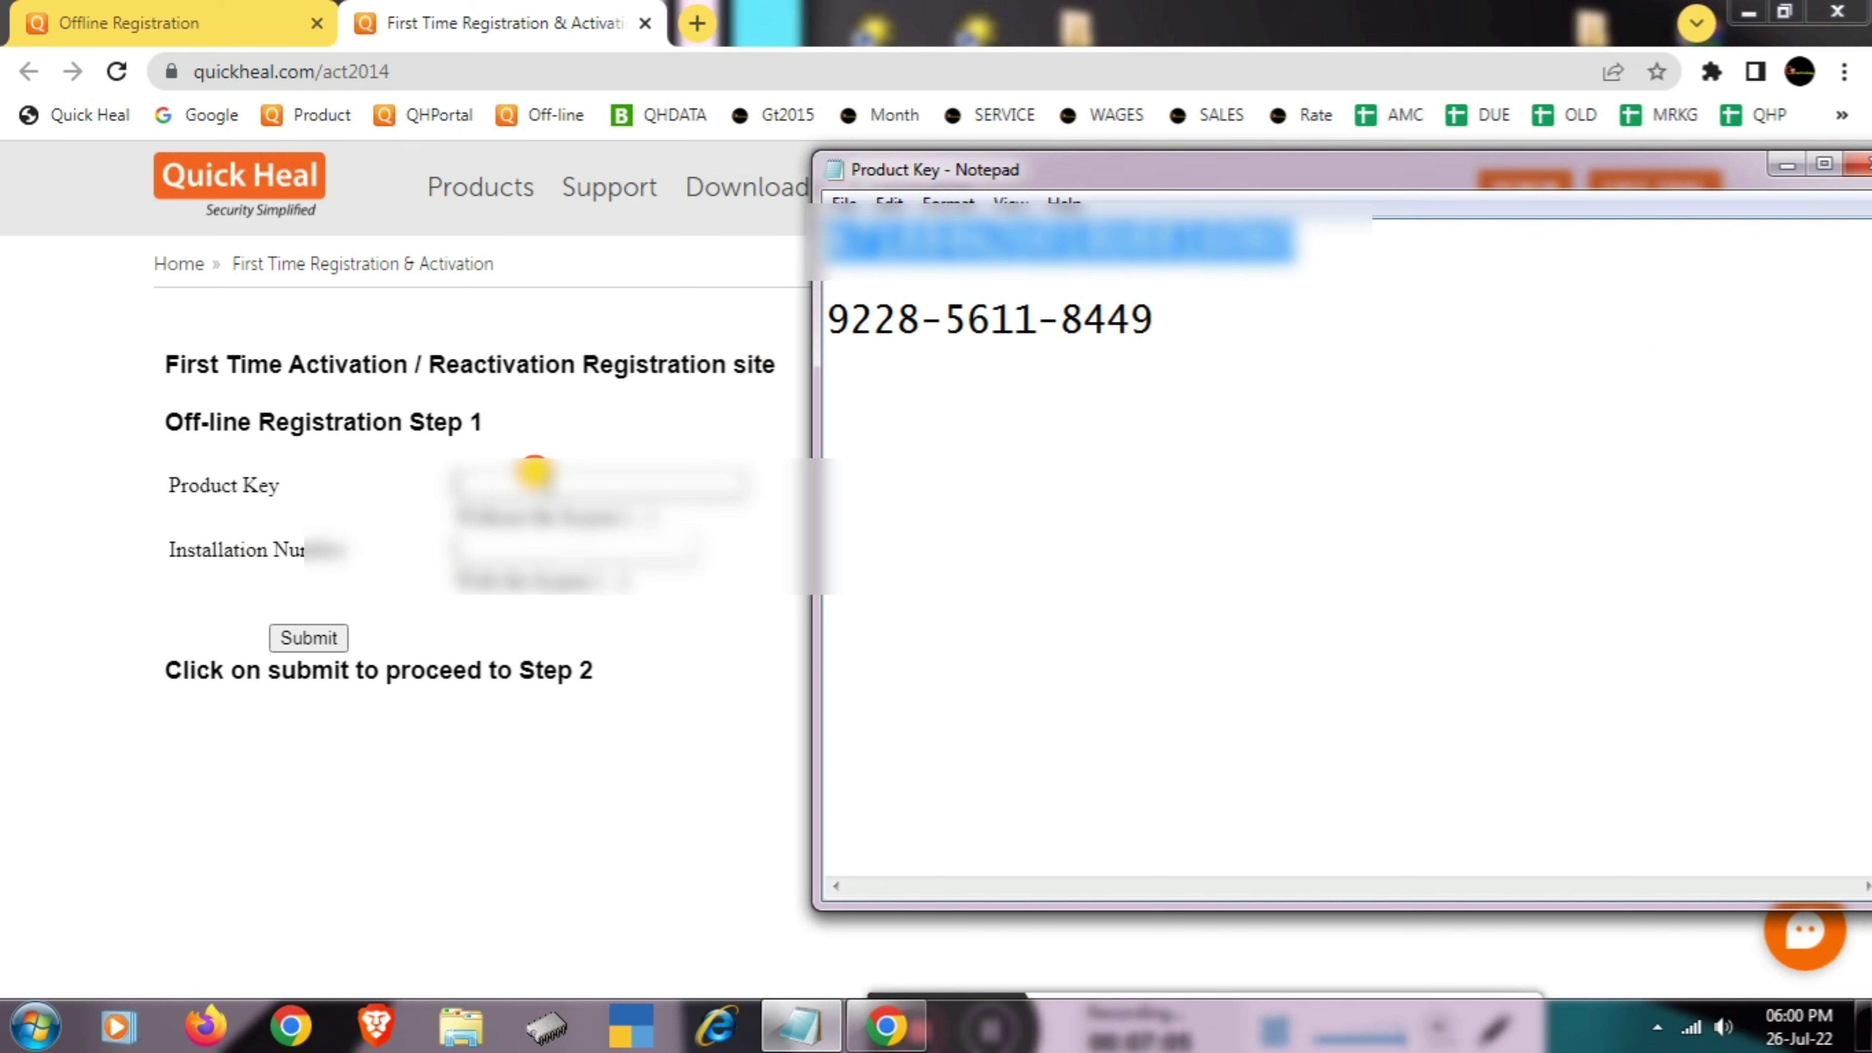
click(549, 476)
key(ctrl+v)
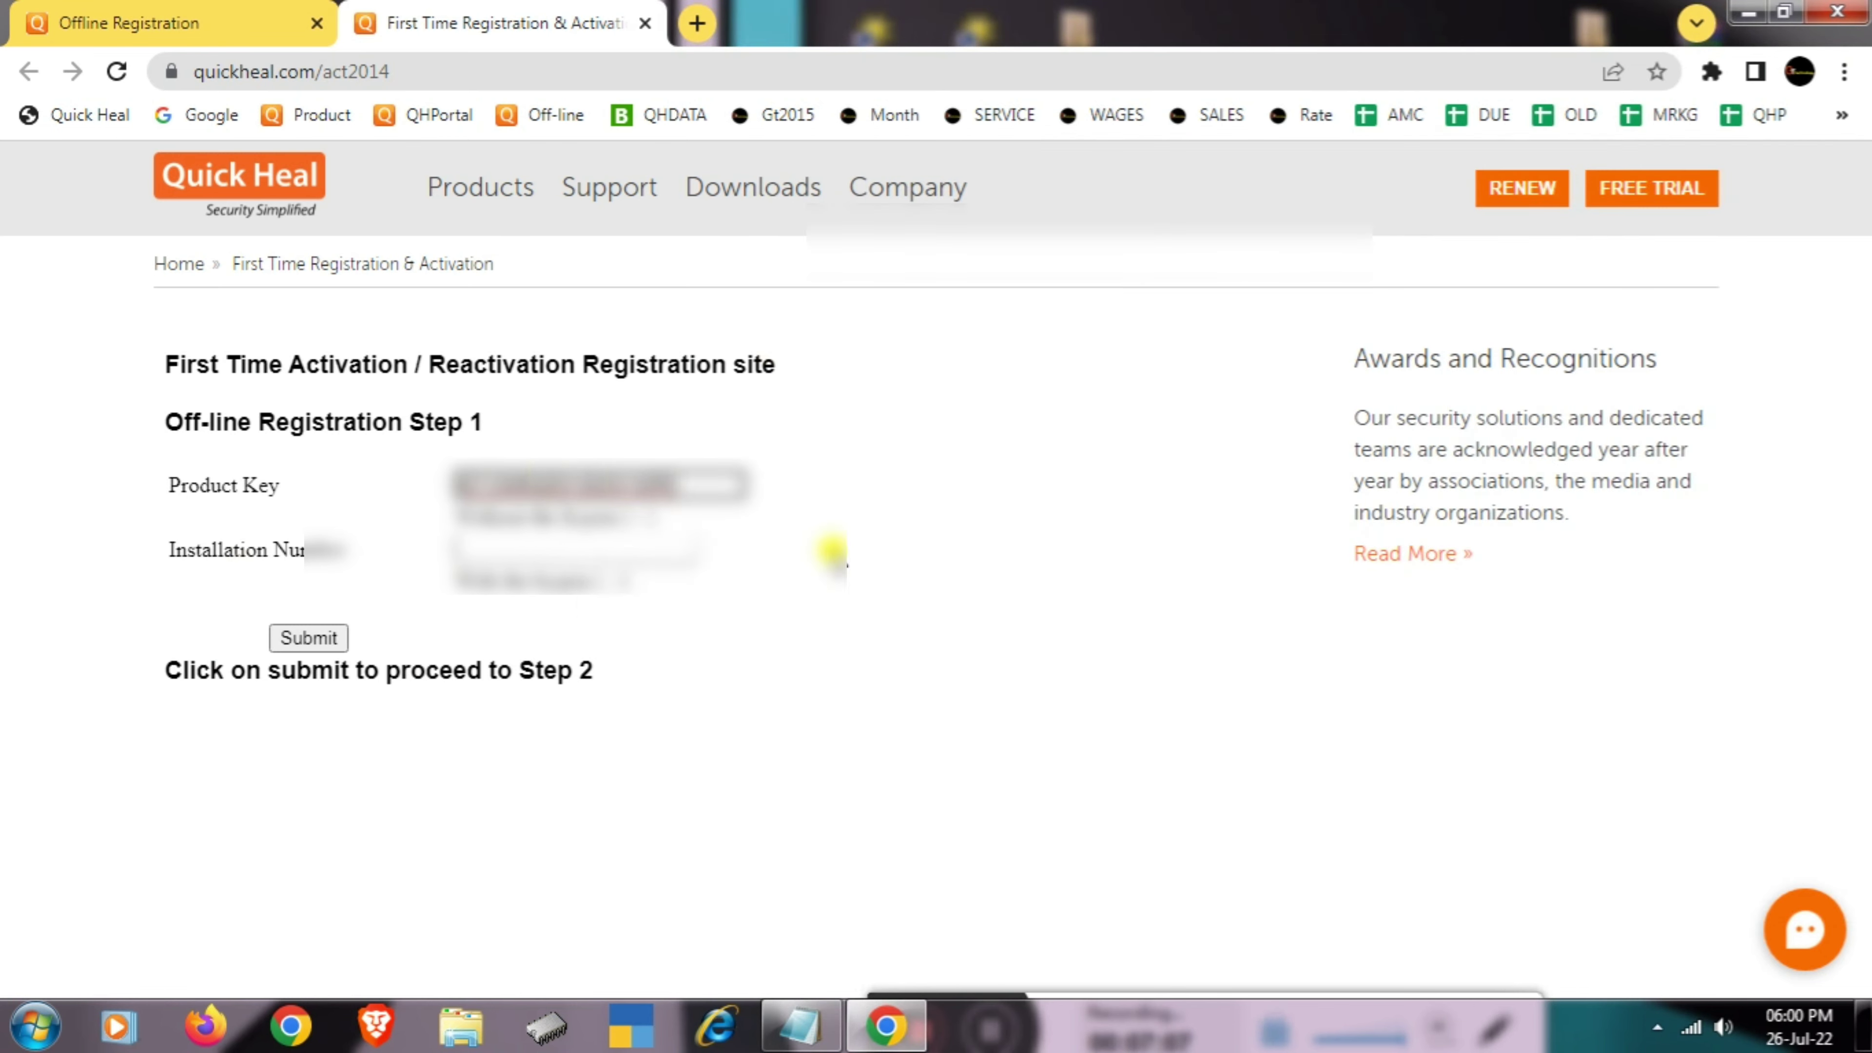
- Paste the installation number from the notes into Installation Number and submit the step 1 form
click(790, 1041)
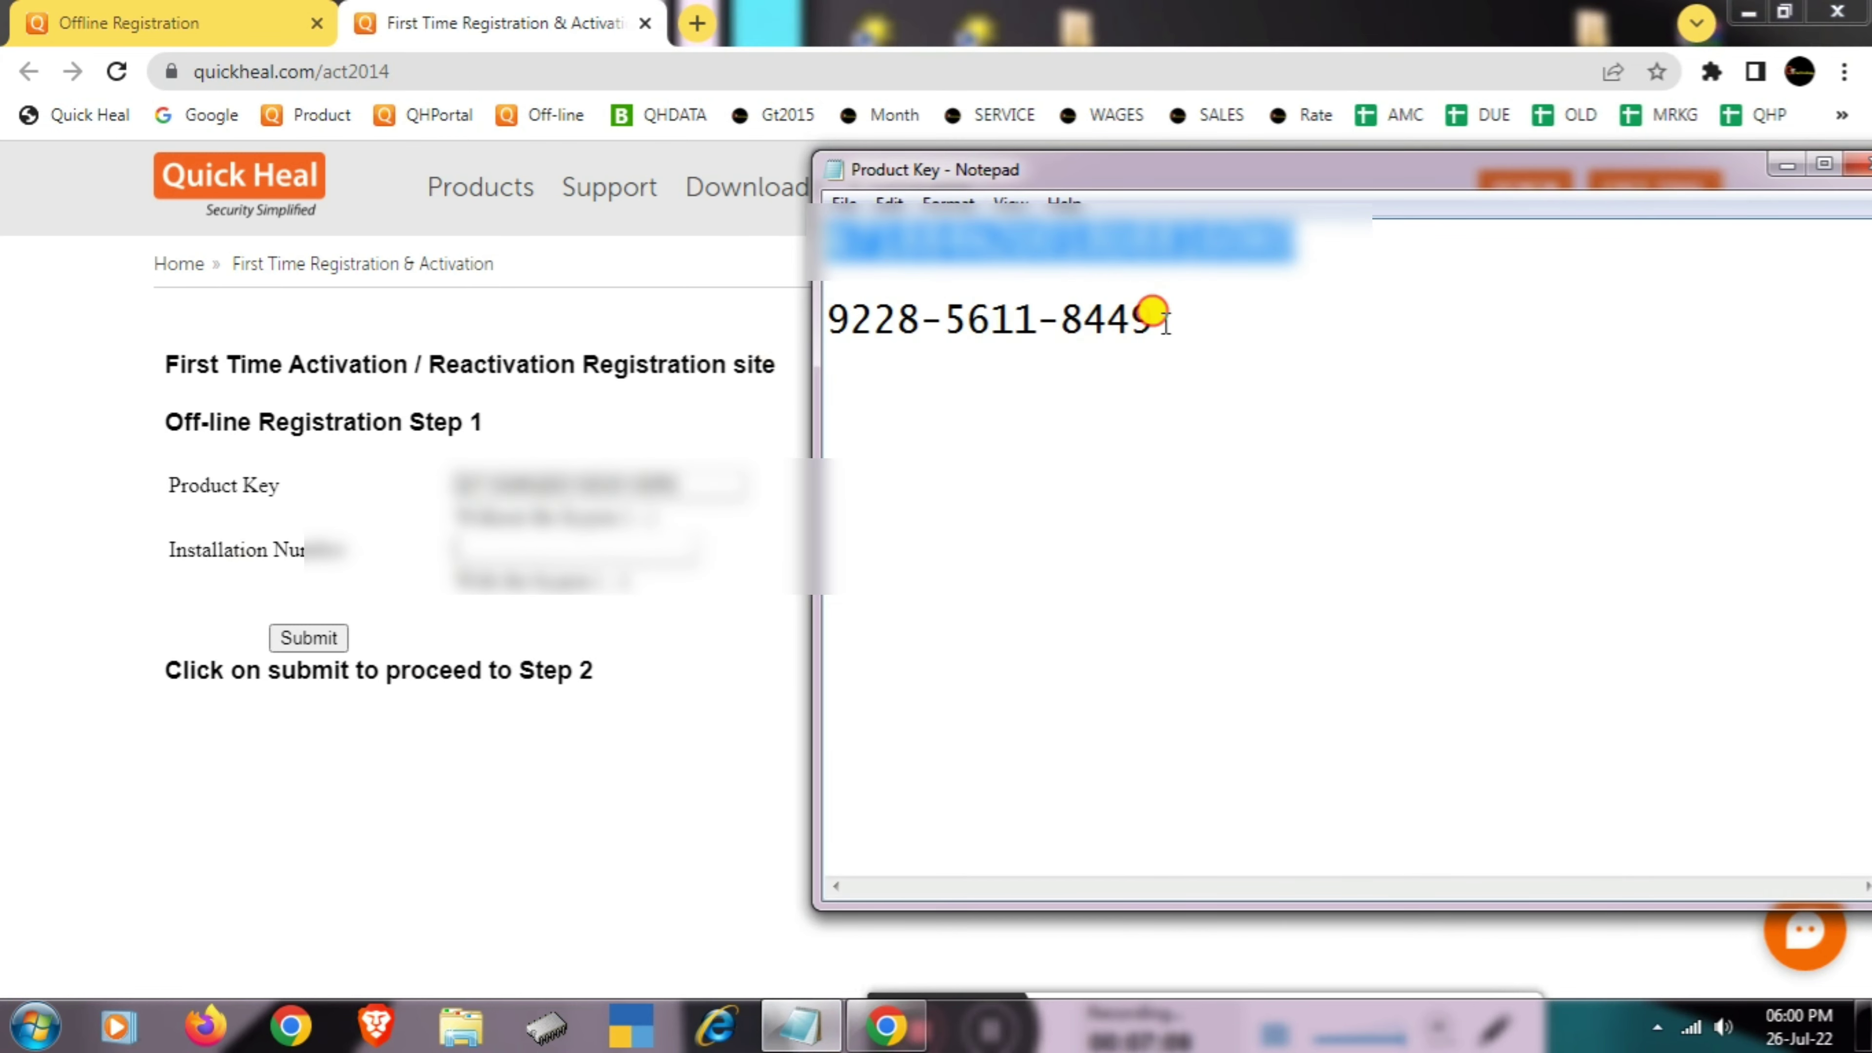
drag(1154, 320, 827, 320)
key(ctrl+c)
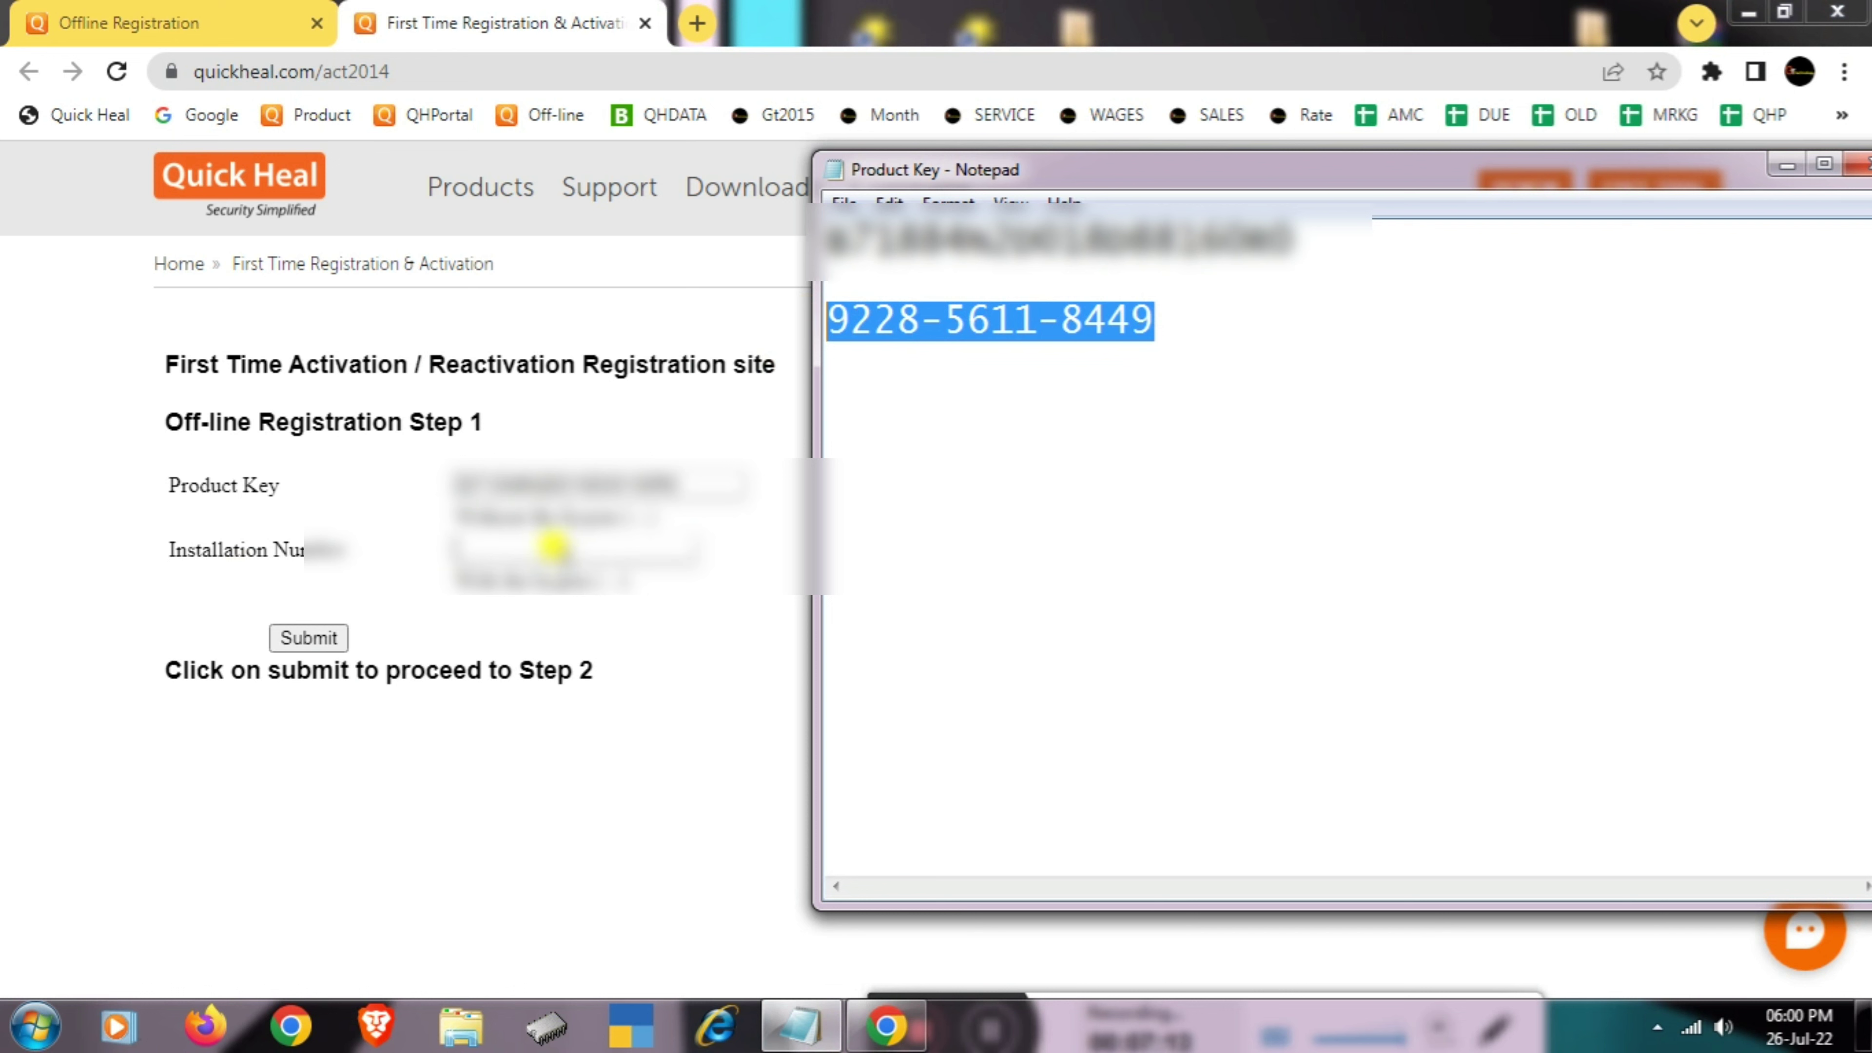
click(549, 542)
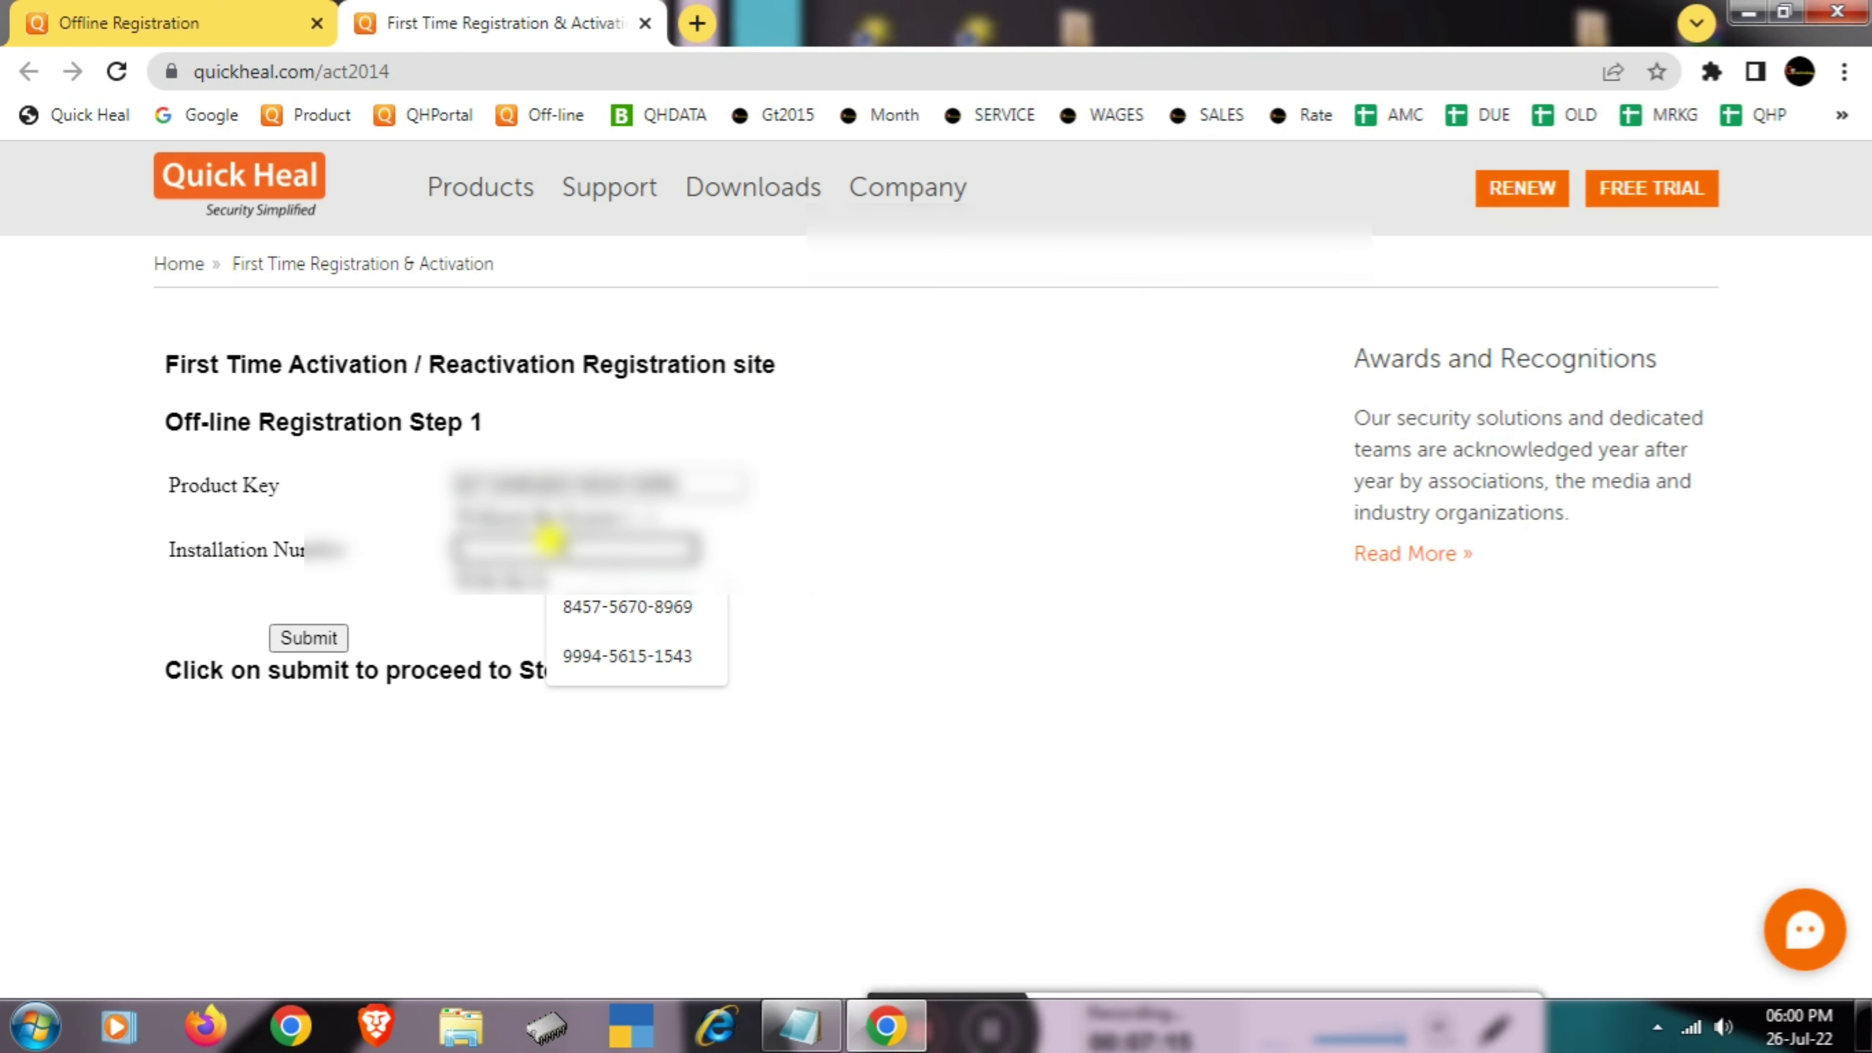
key(ctrl+v)
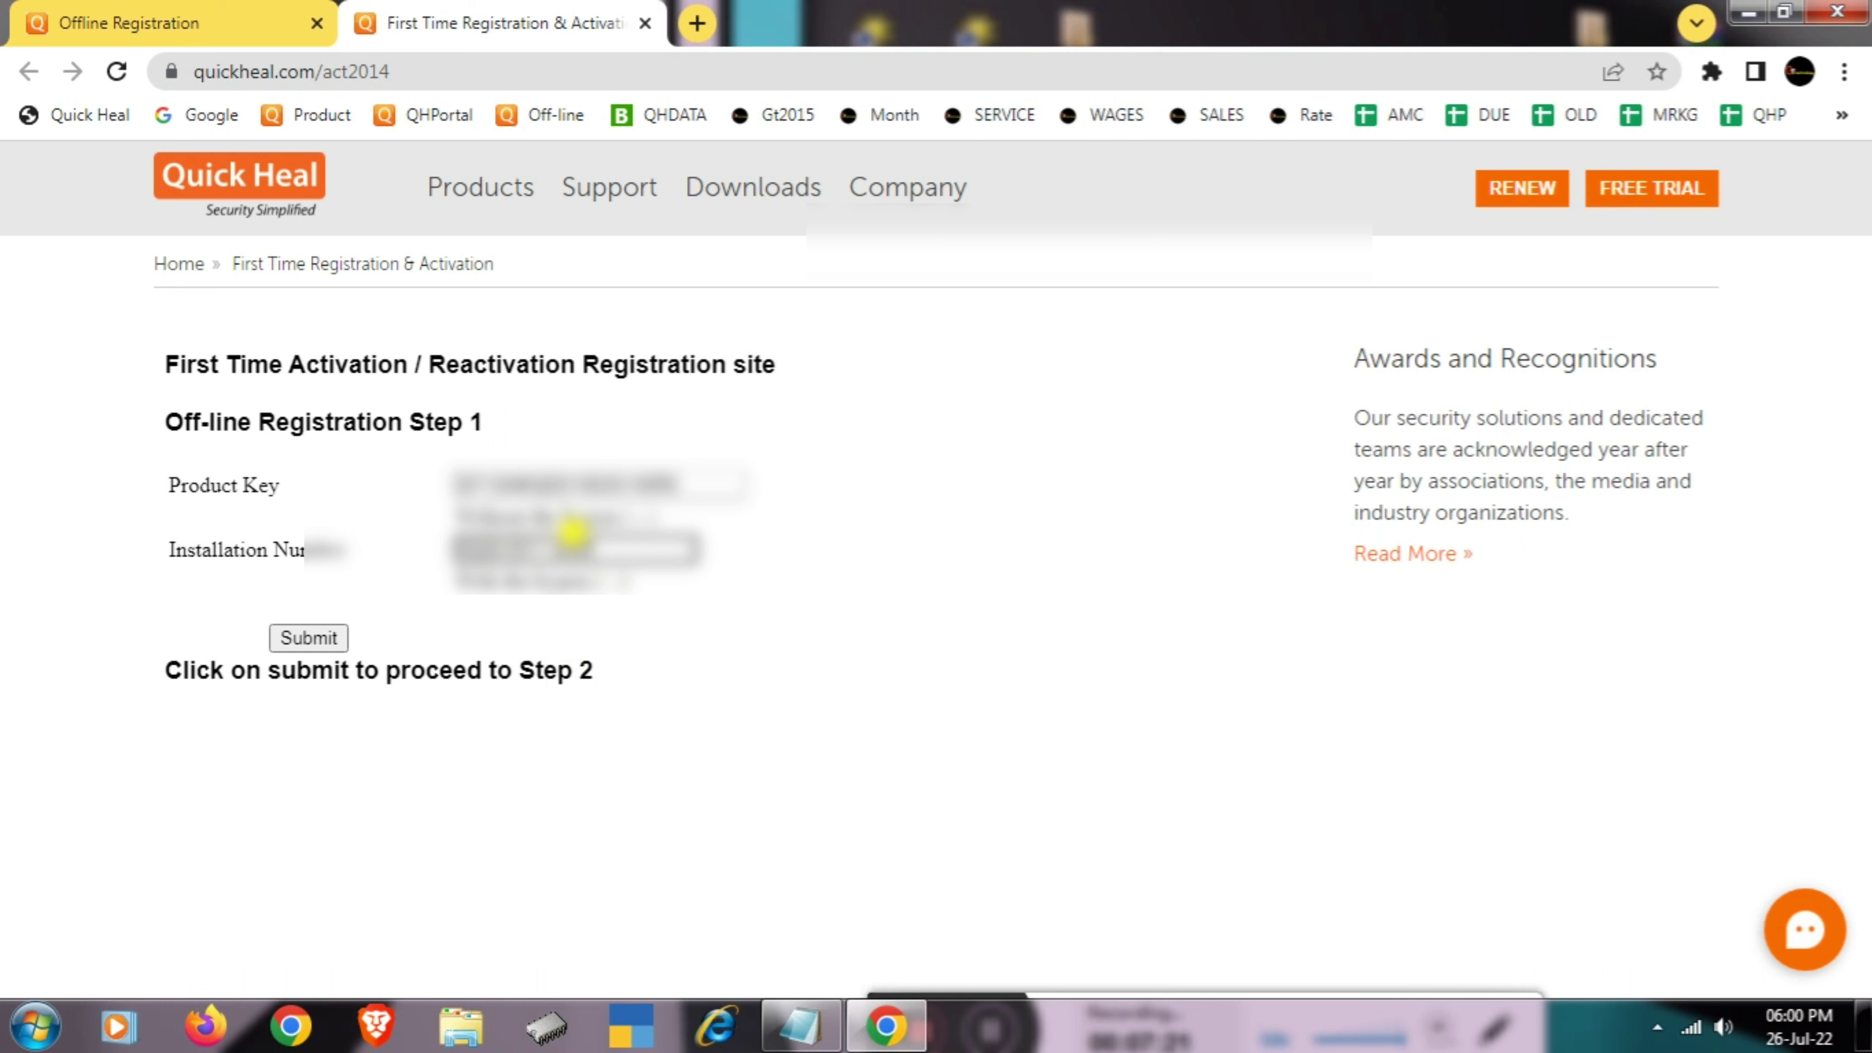
click(322, 639)
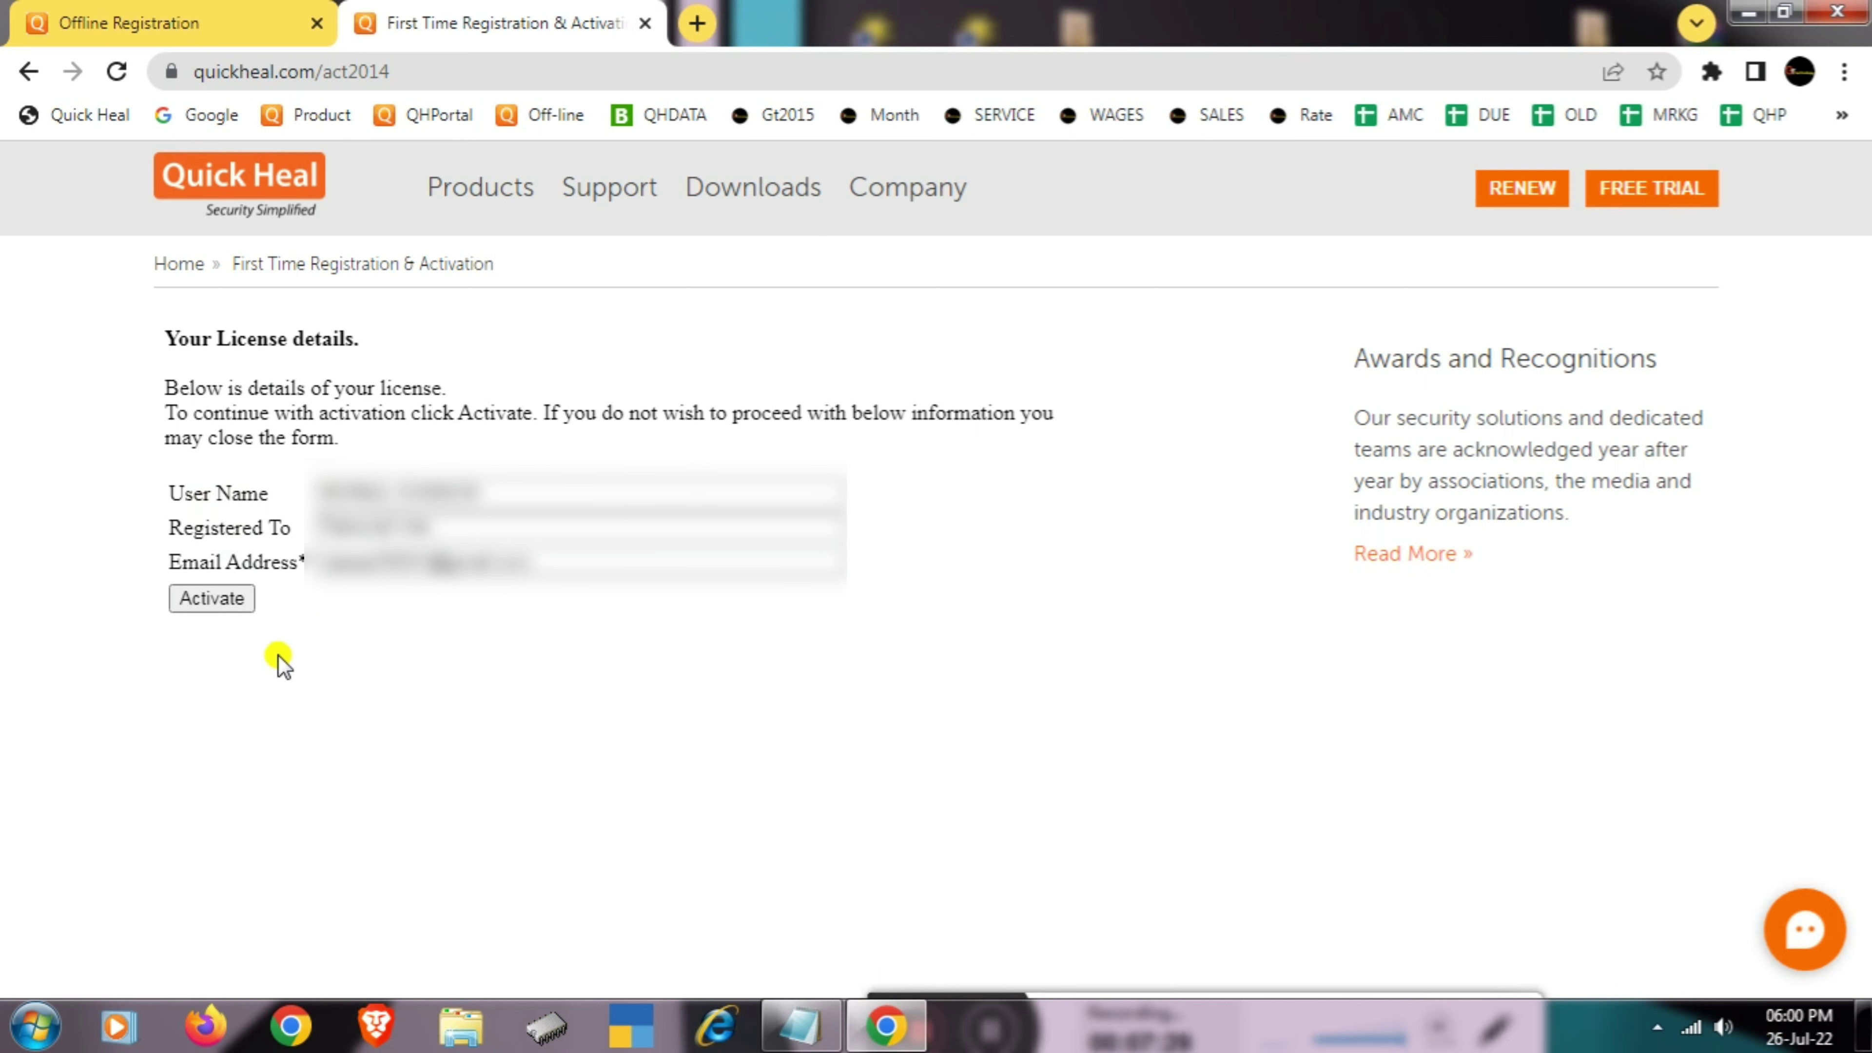
- Activate the license, then download the license key file and save it to the Desktop
click(212, 599)
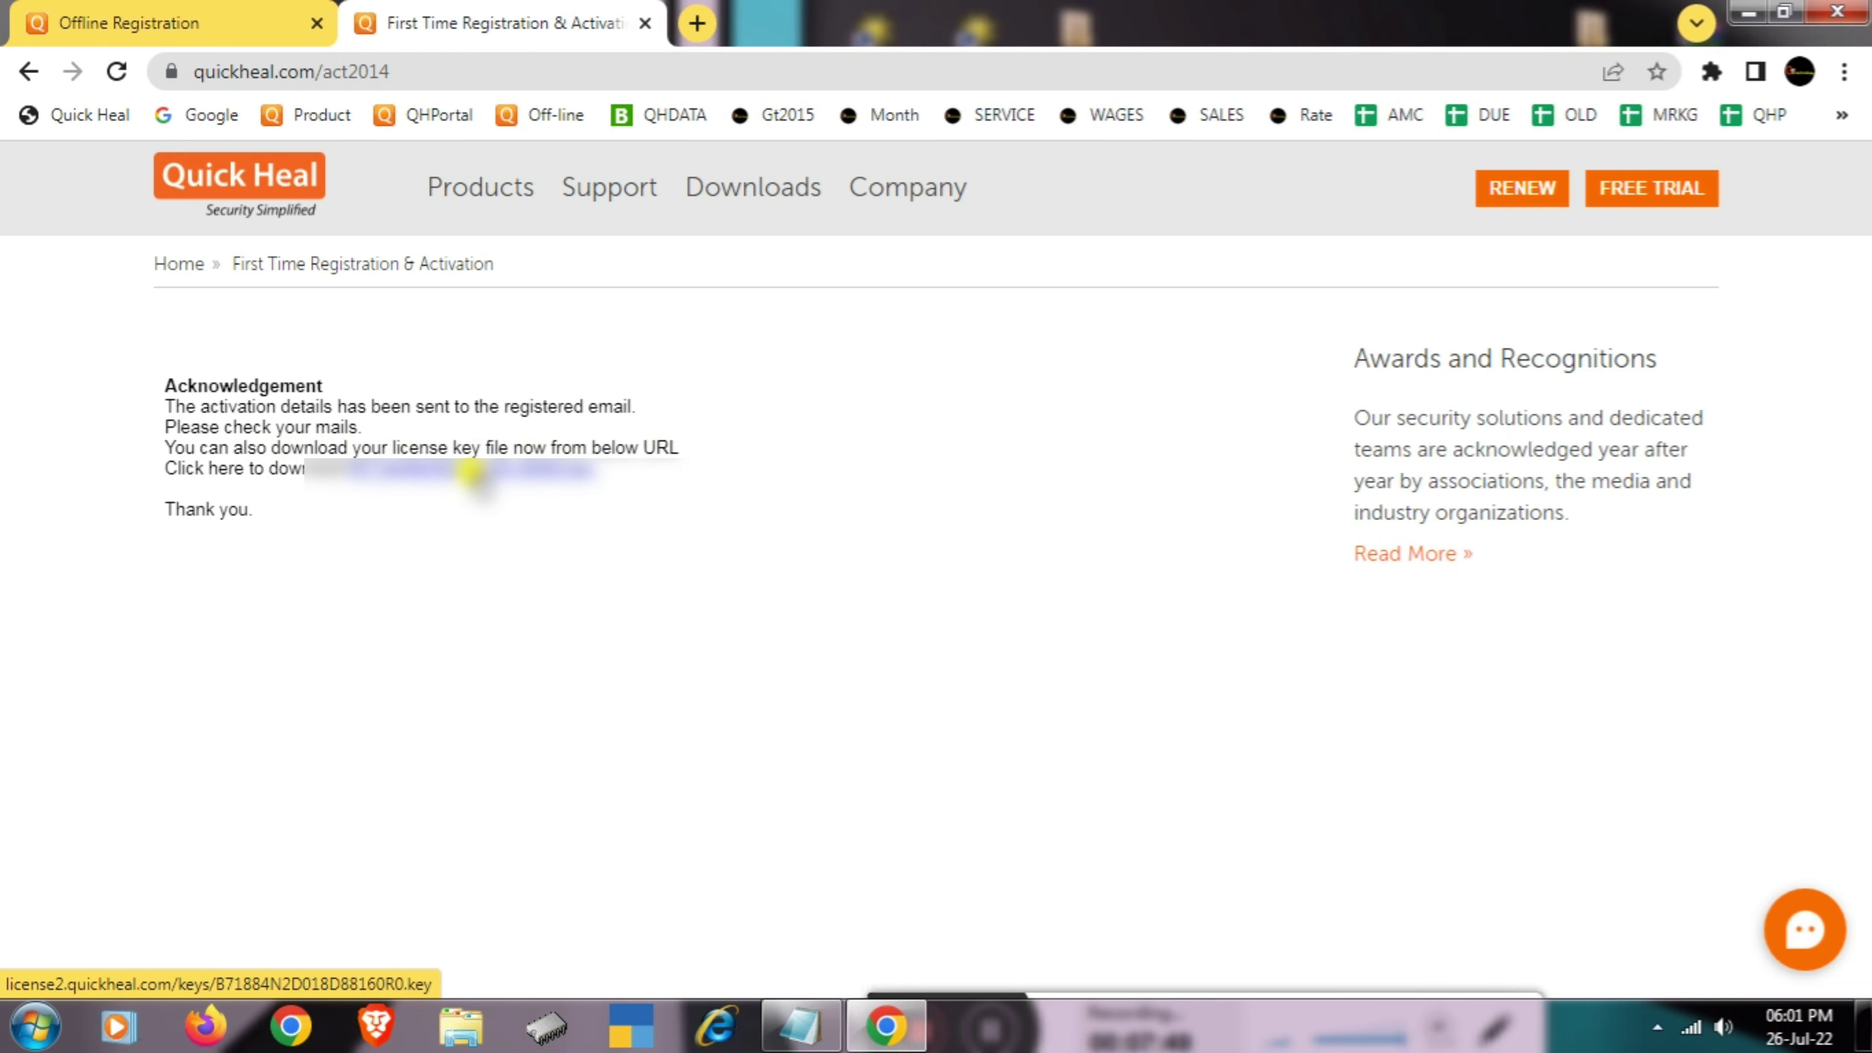
click(475, 465)
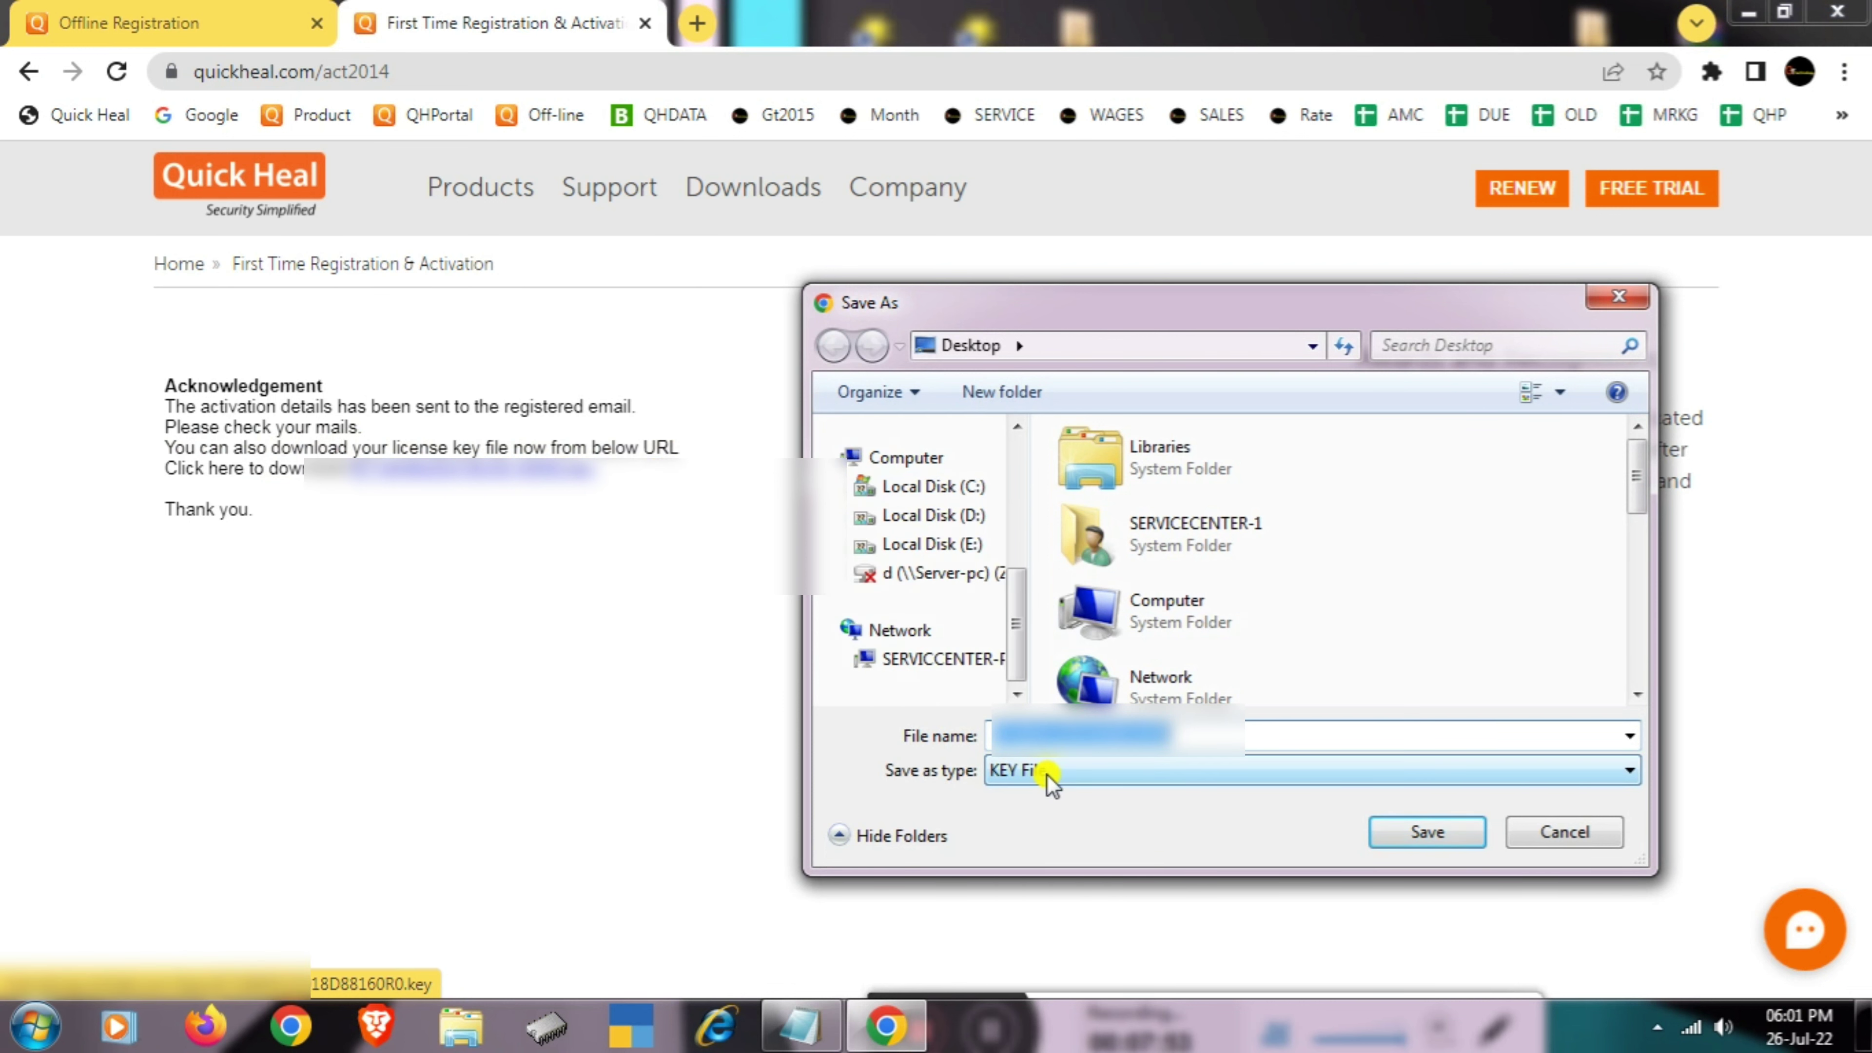
click(1417, 835)
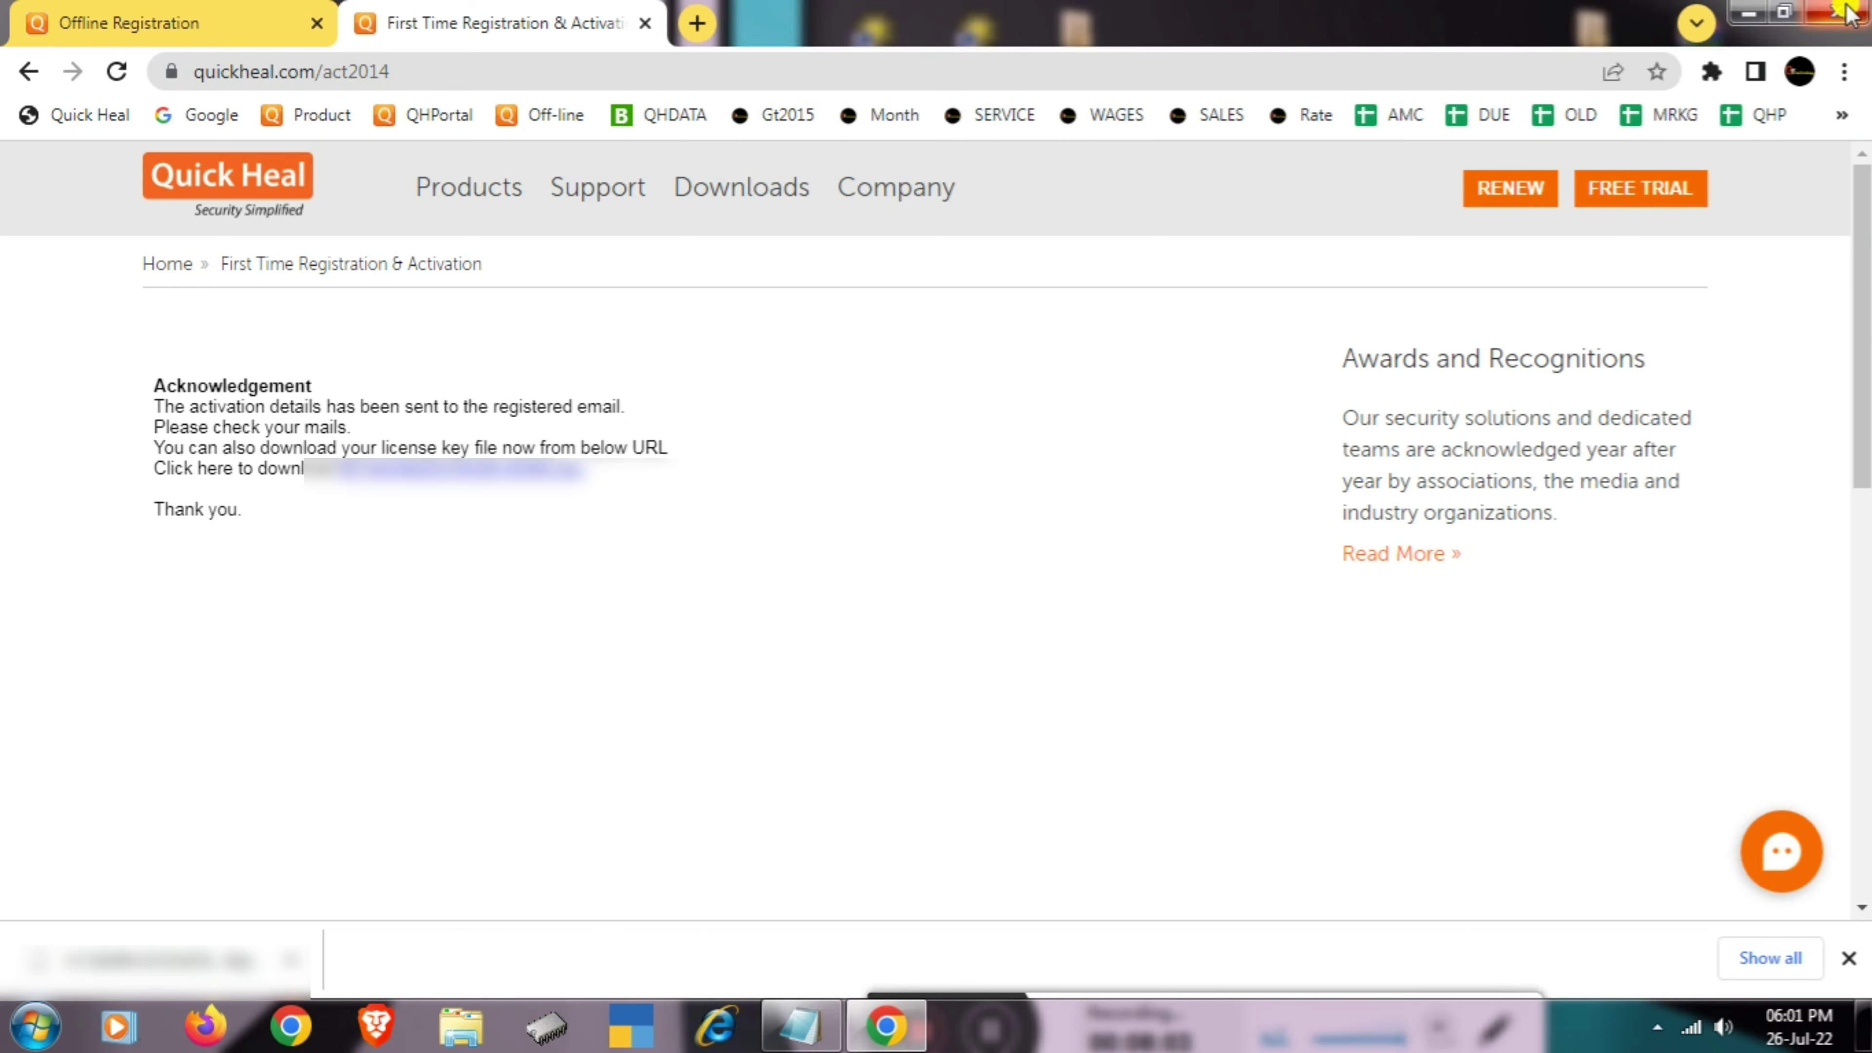
- Close Chrome and the Notepad notes, and move the key file icon to the desktop's middle
click(1835, 16)
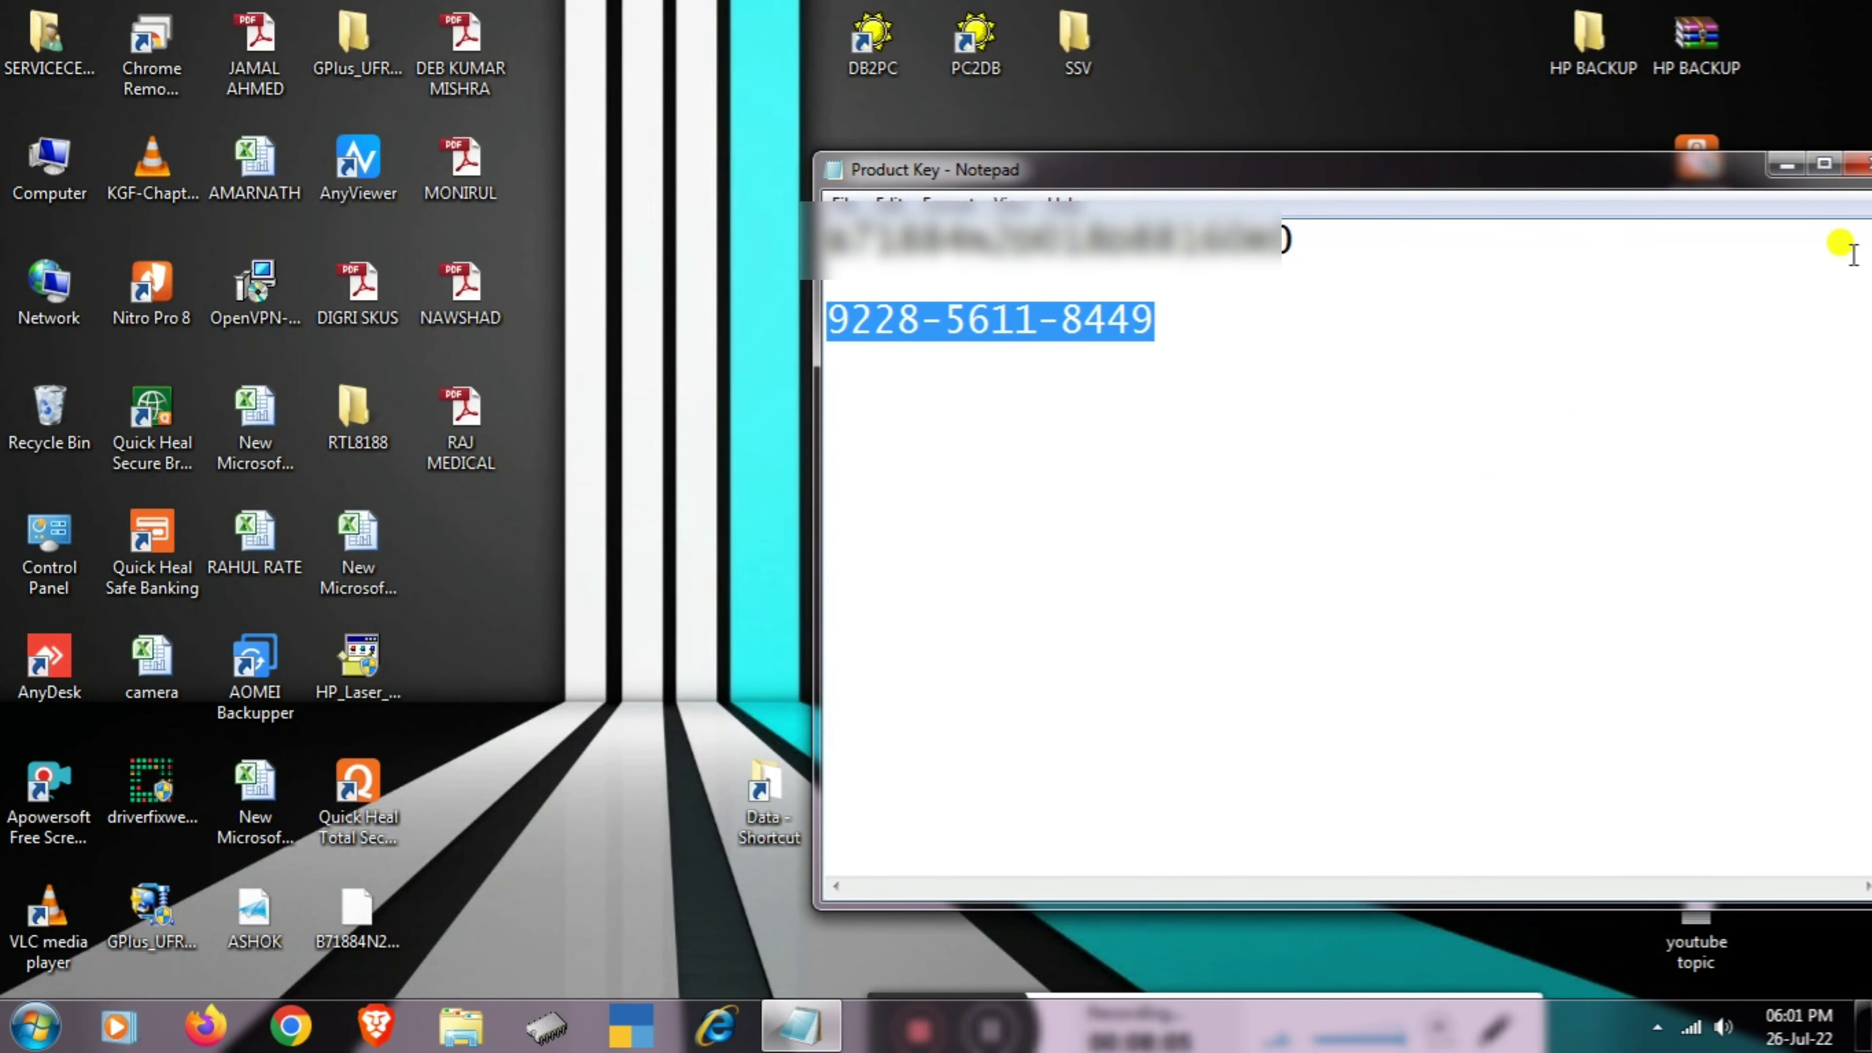
click(1857, 164)
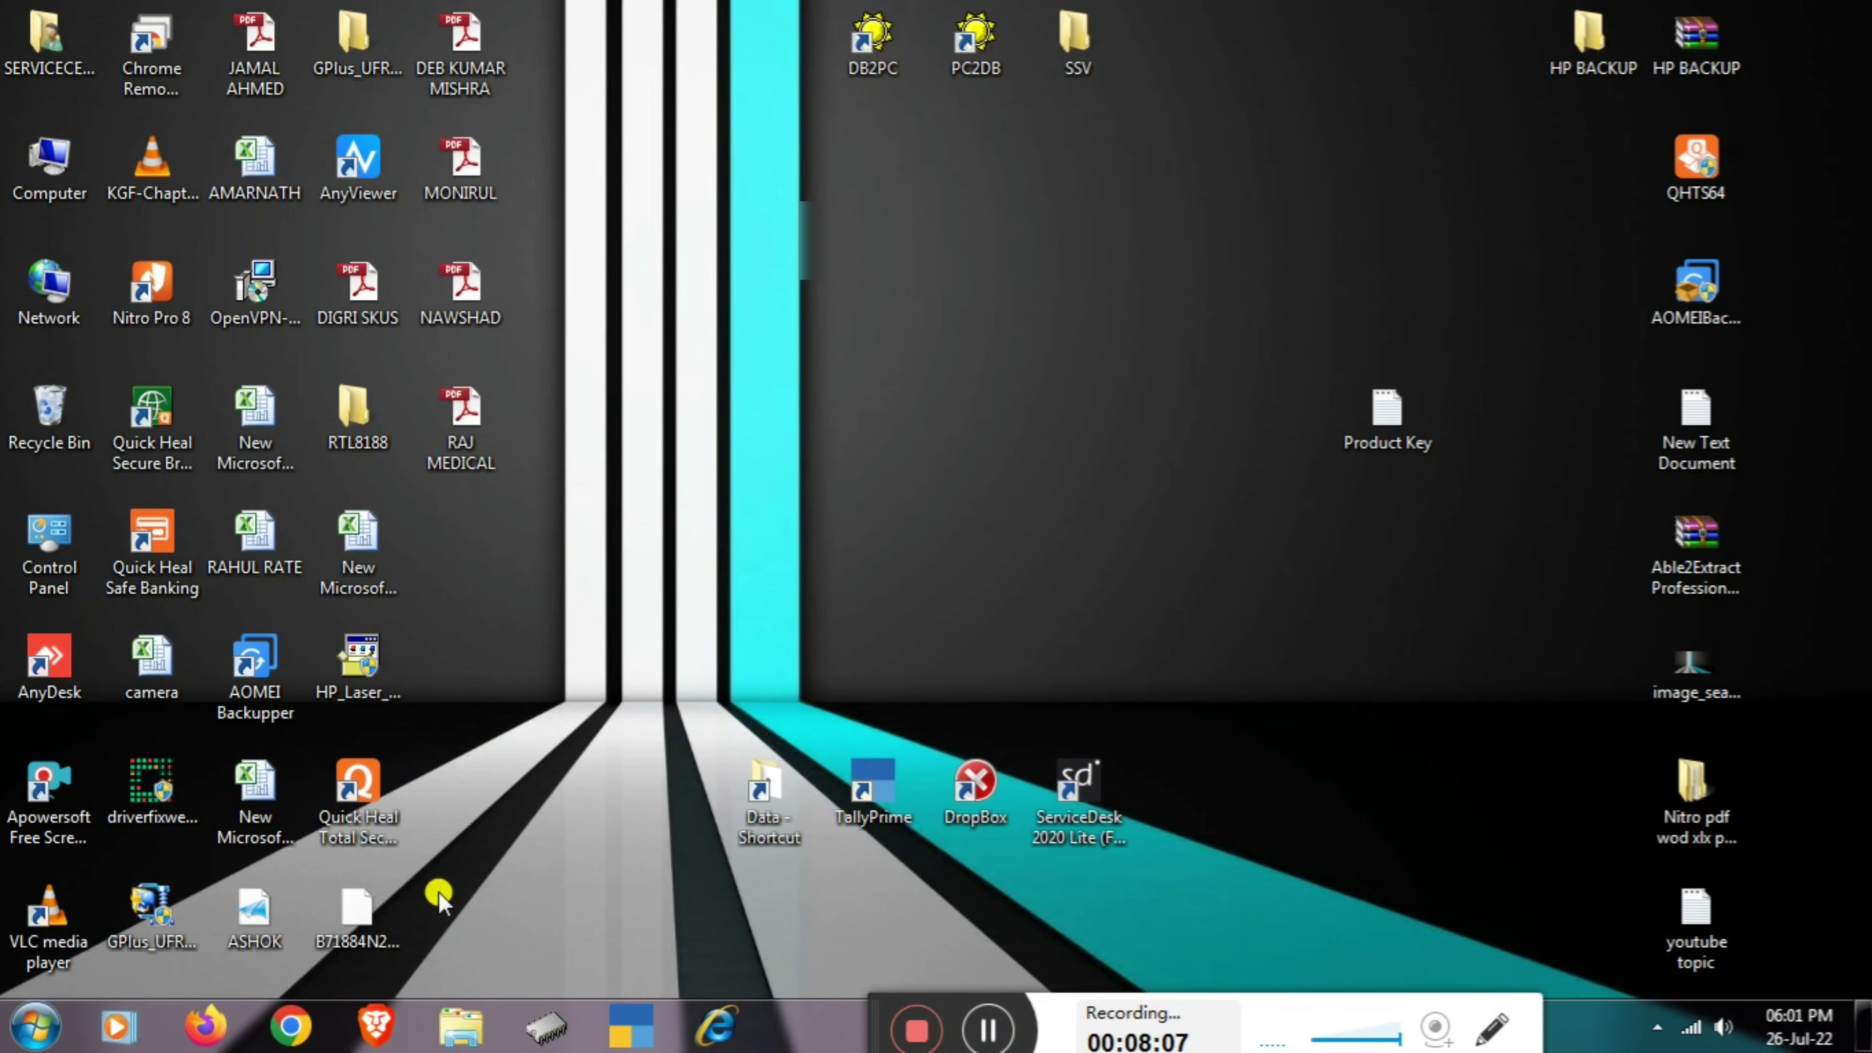
drag(350, 913, 1187, 416)
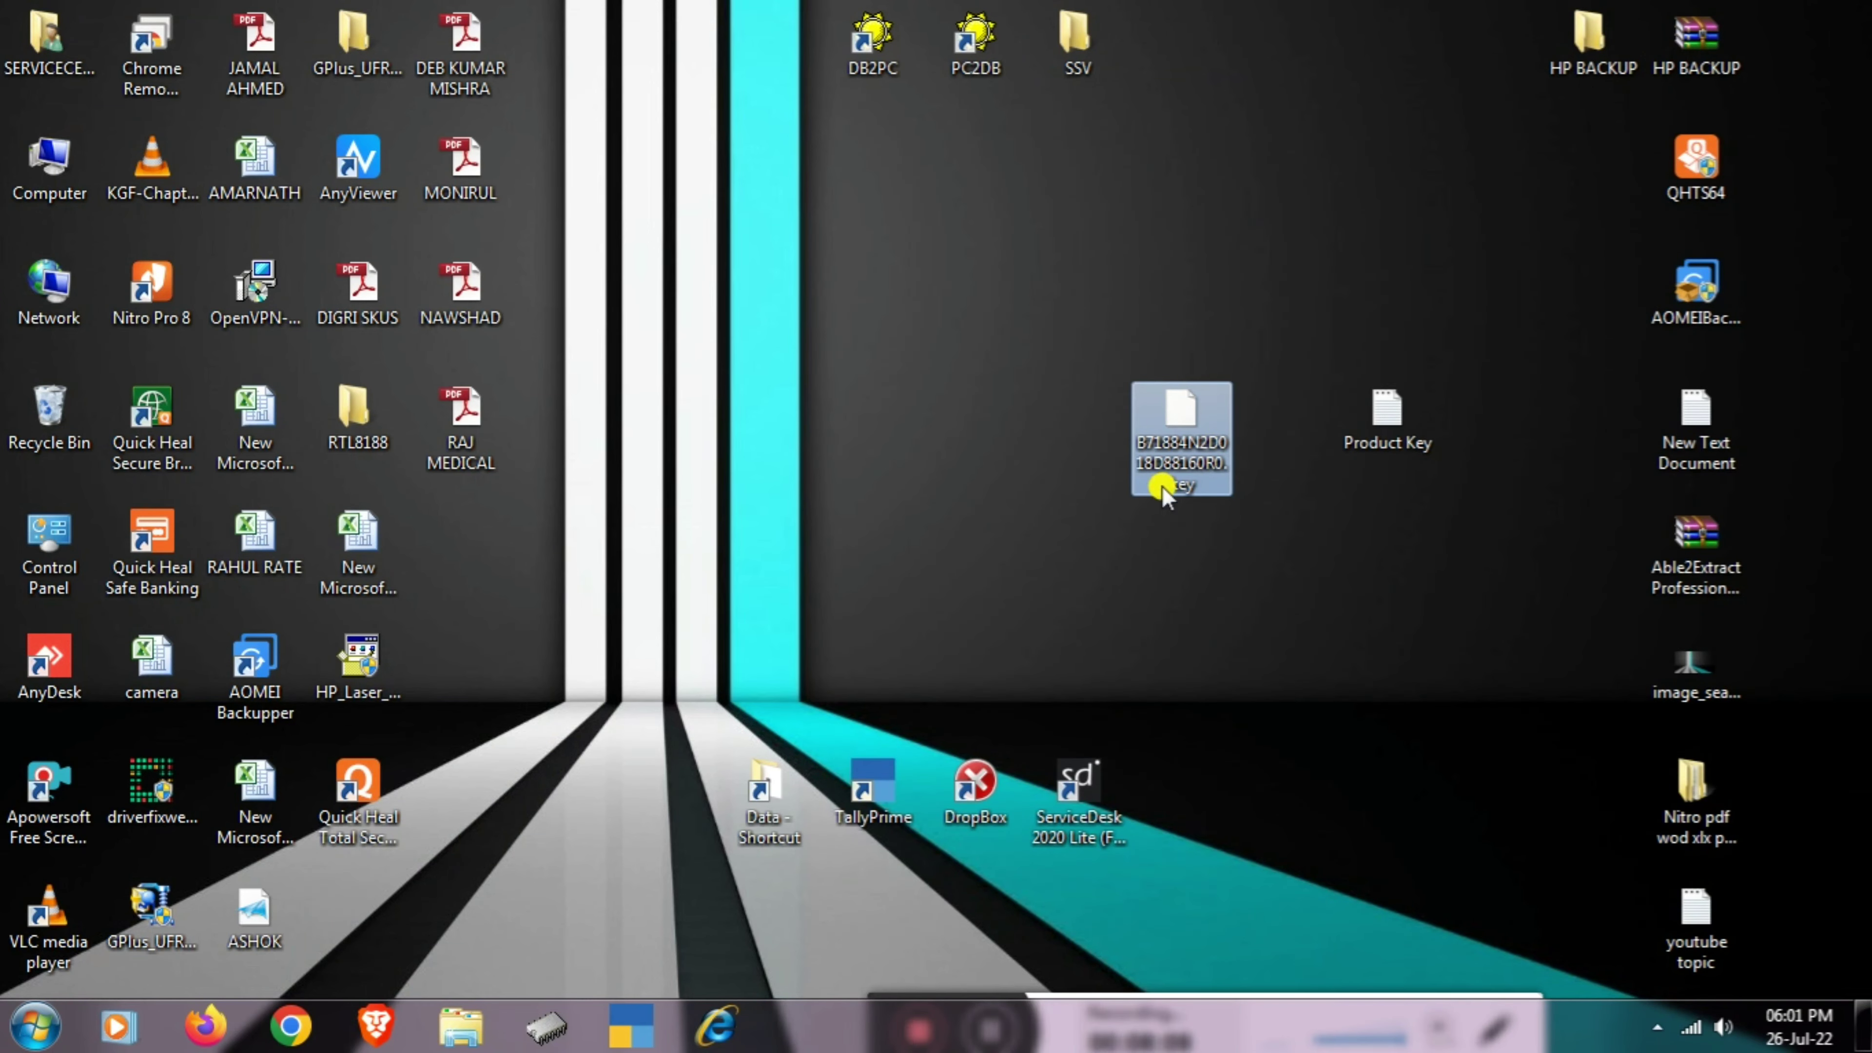
- Disconnect from the wireless network and confirm it in Network Connections
click(1691, 1027)
click(1574, 626)
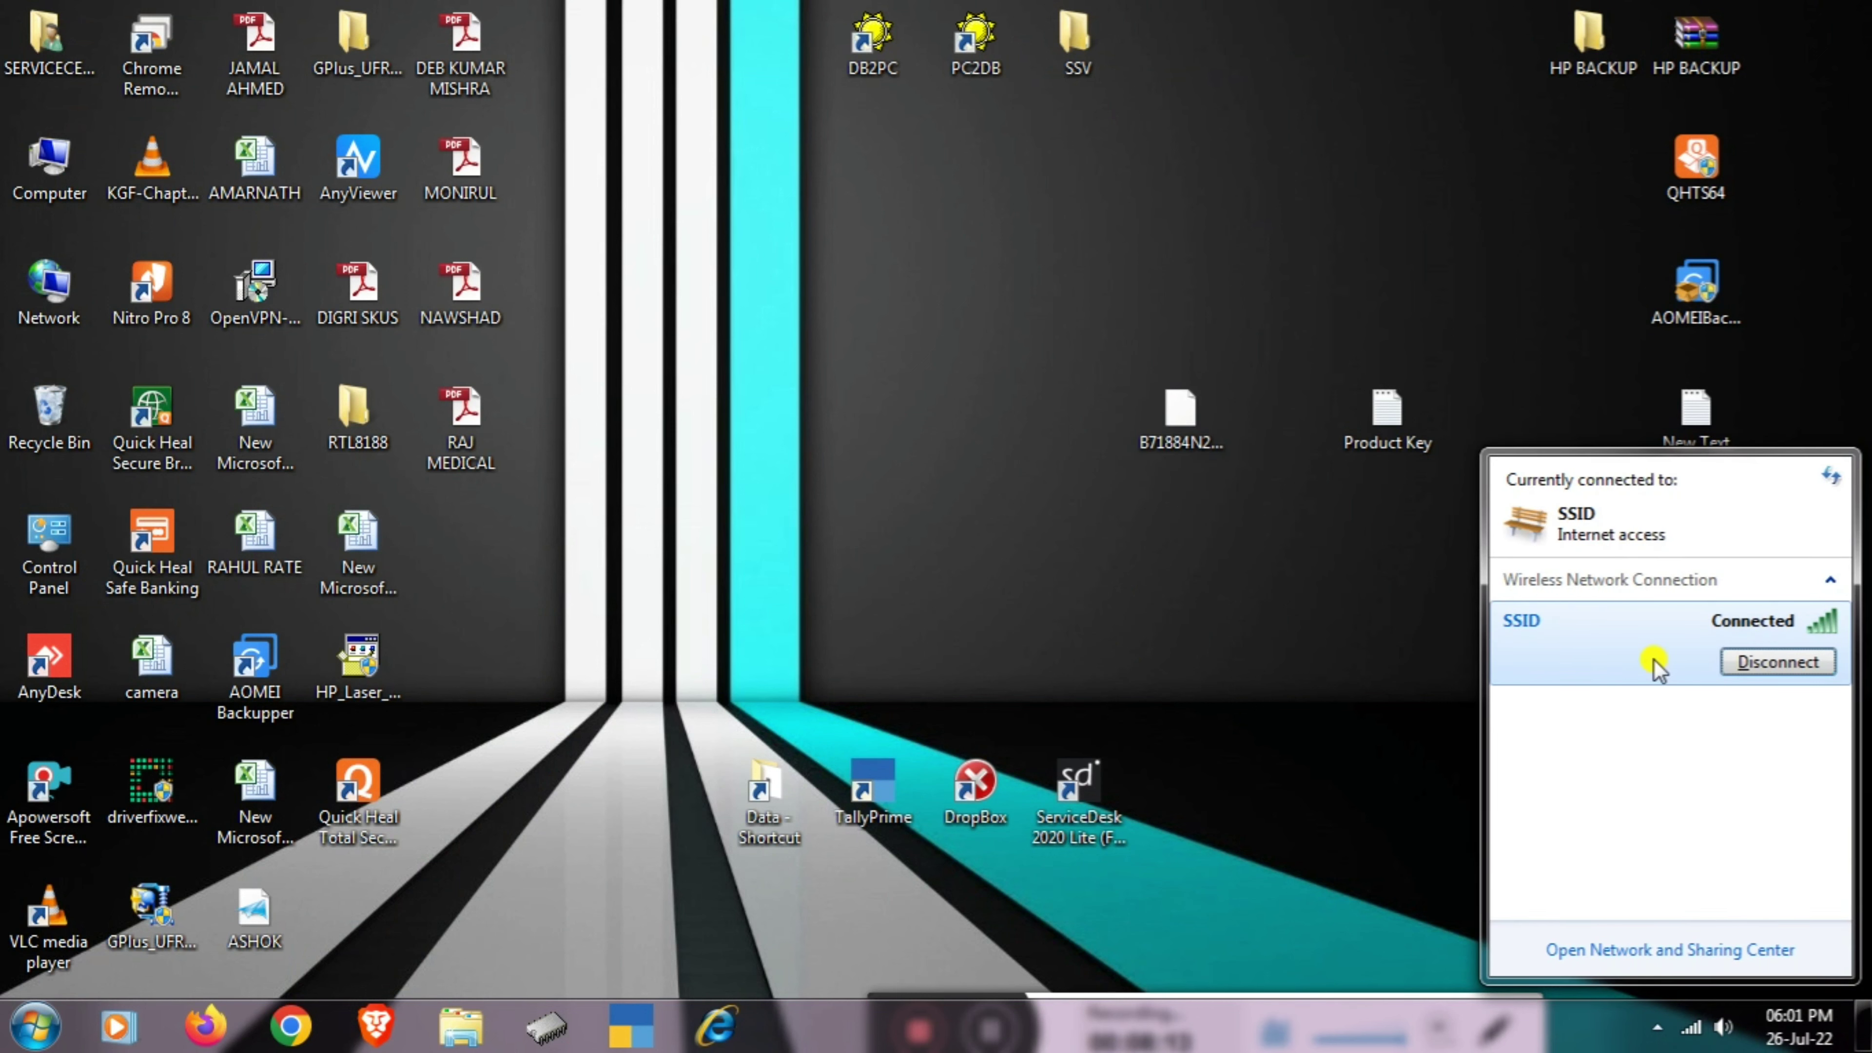
click(1757, 660)
click(1366, 712)
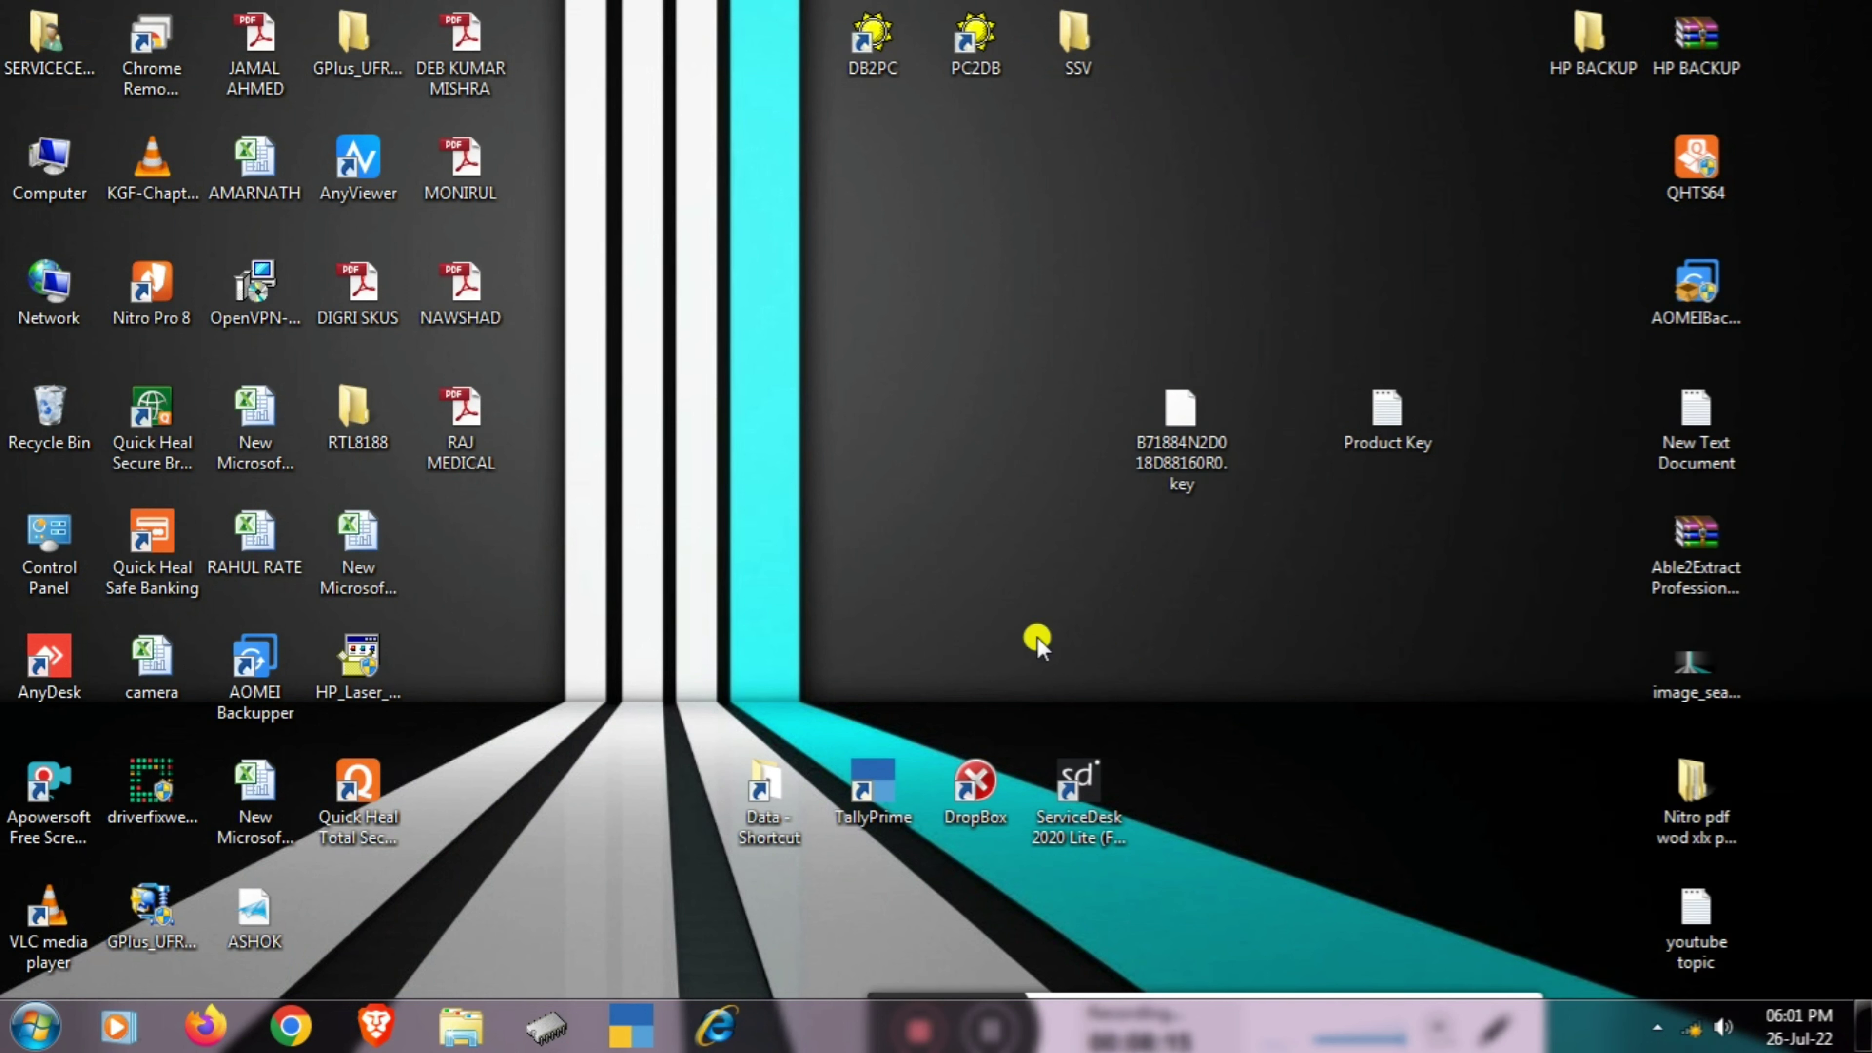
right_click(45, 289)
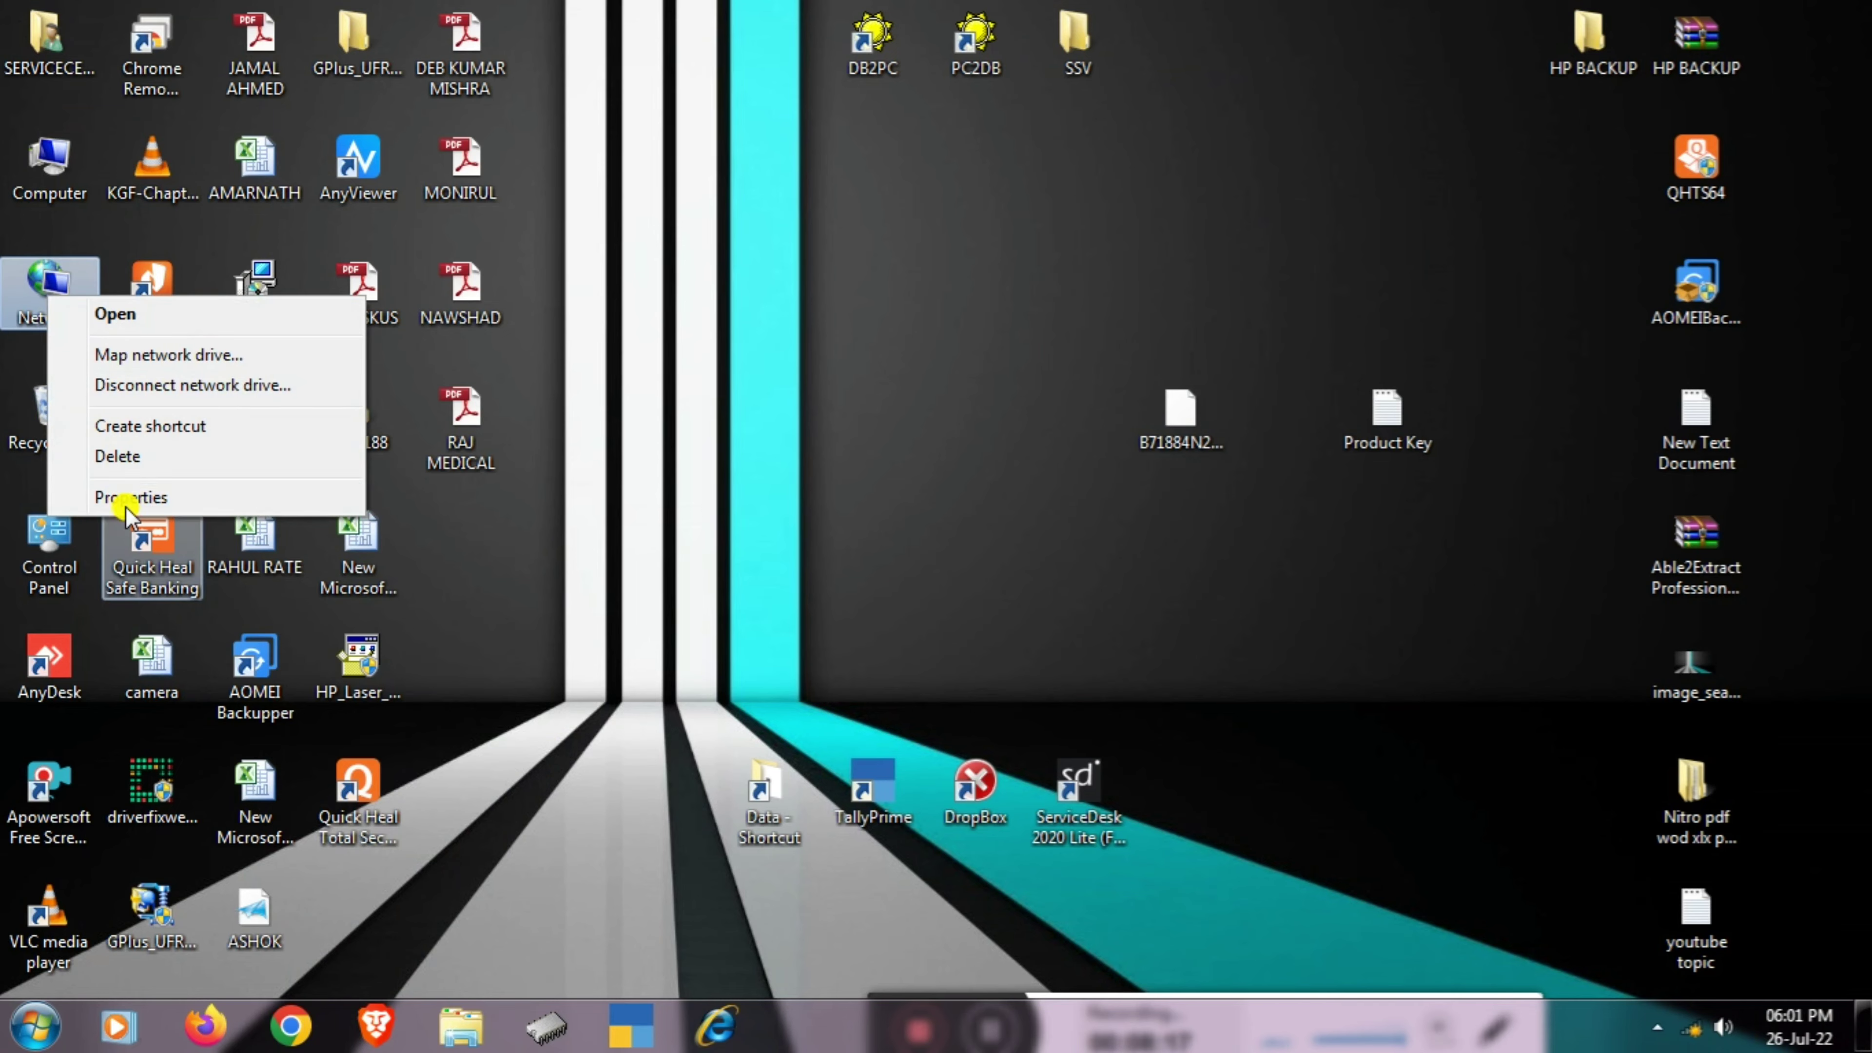
click(114, 493)
click(142, 188)
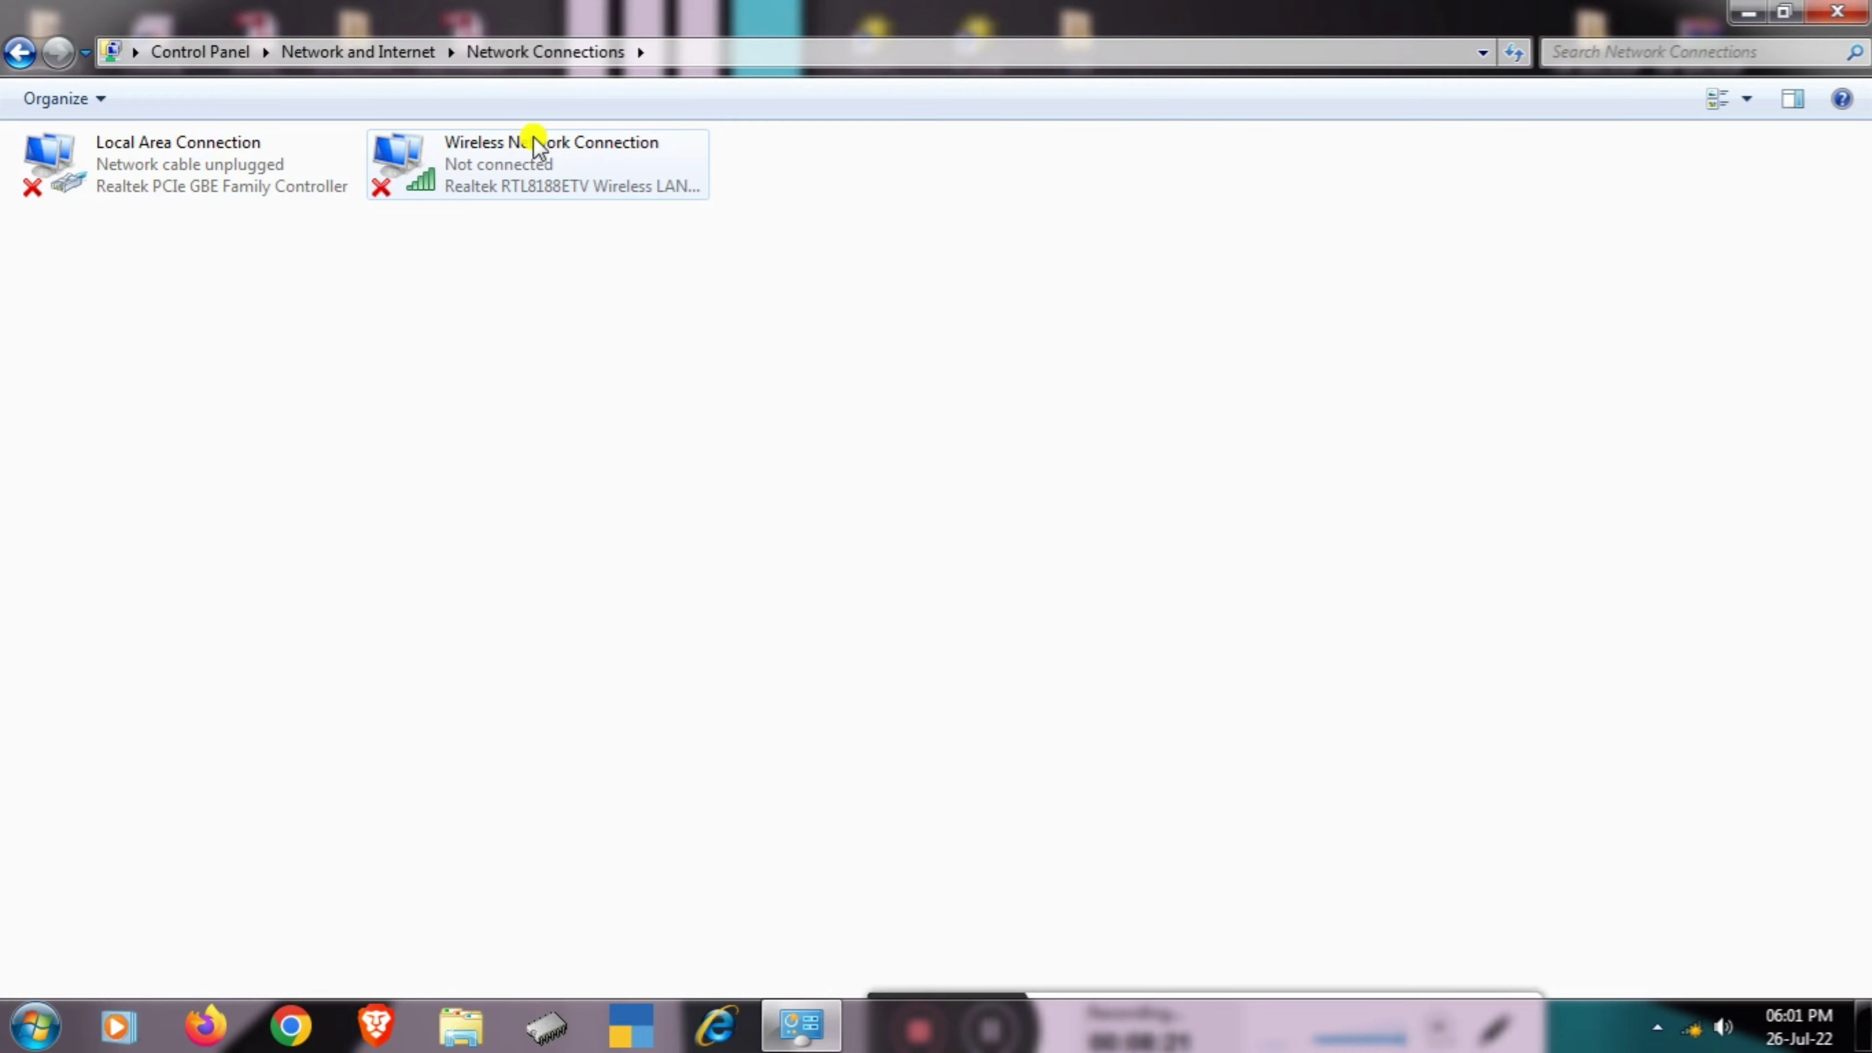
click(1838, 12)
- Refresh the desktop and open Quick Heal Total Security from the notification area
right_click(792, 361)
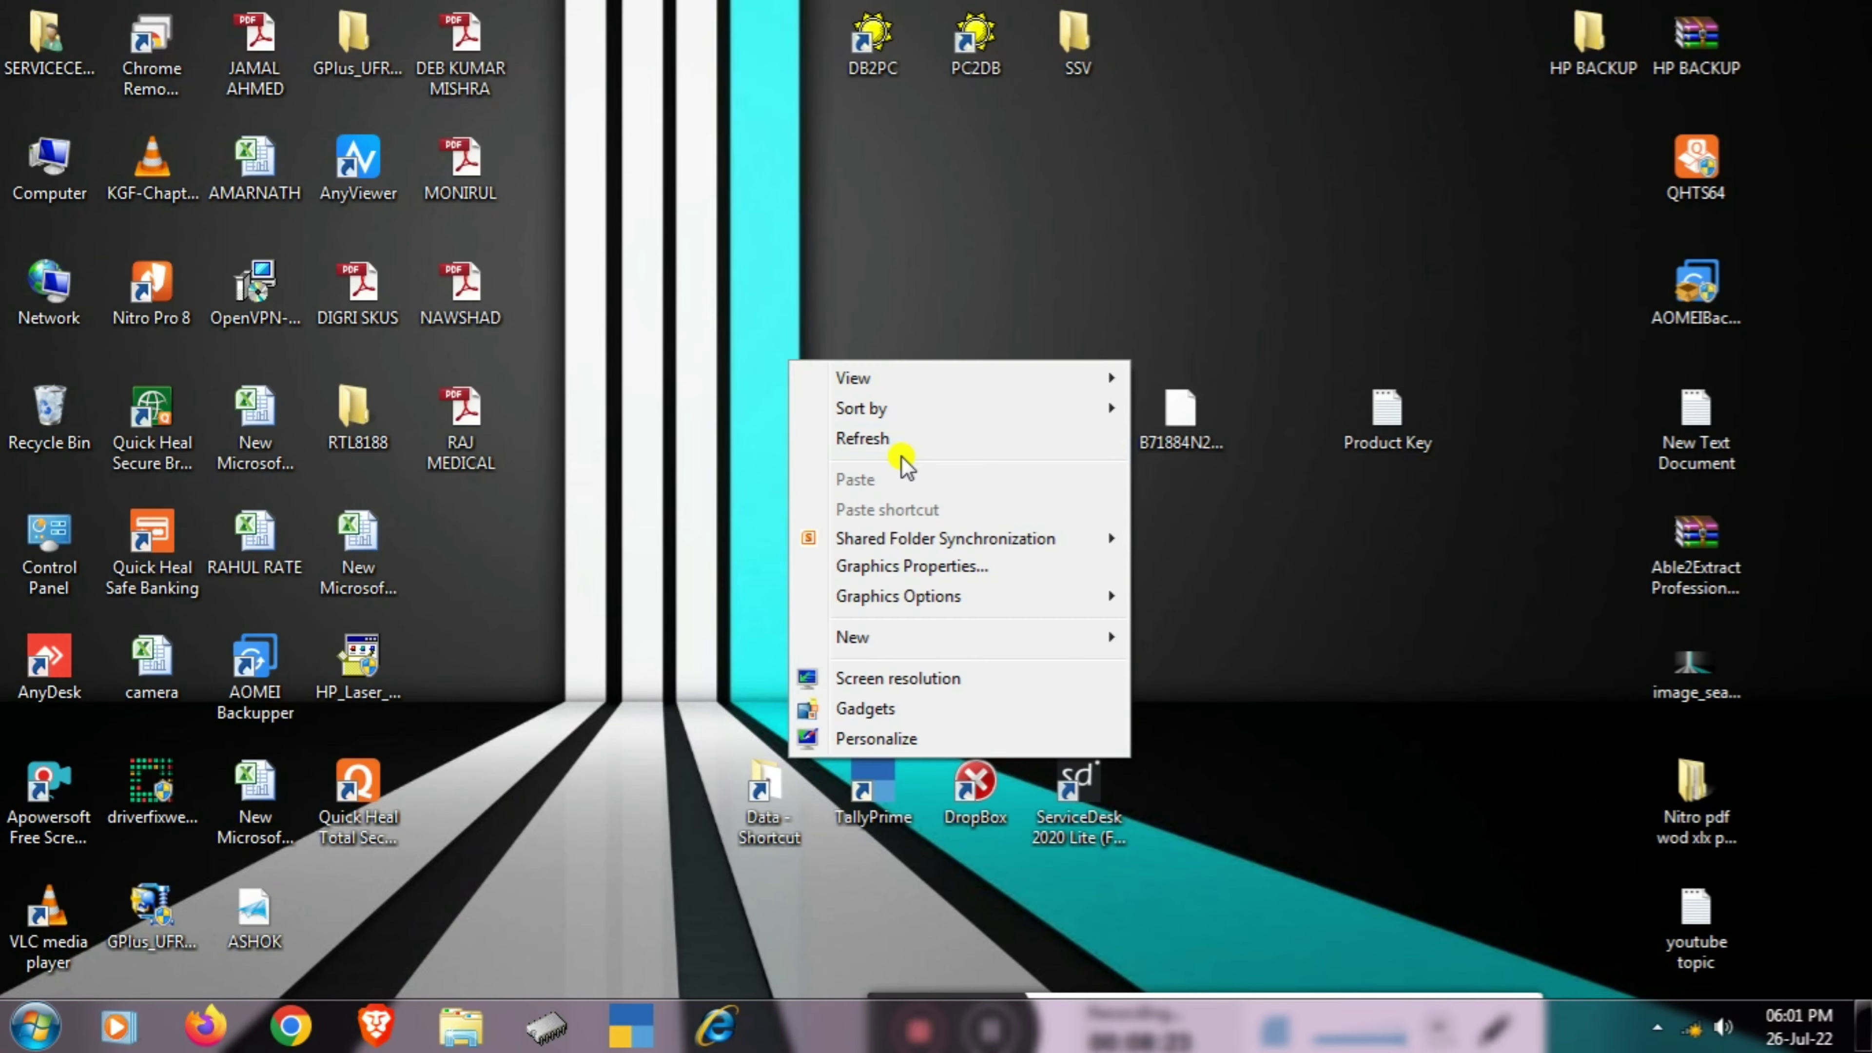
click(882, 441)
click(1658, 1027)
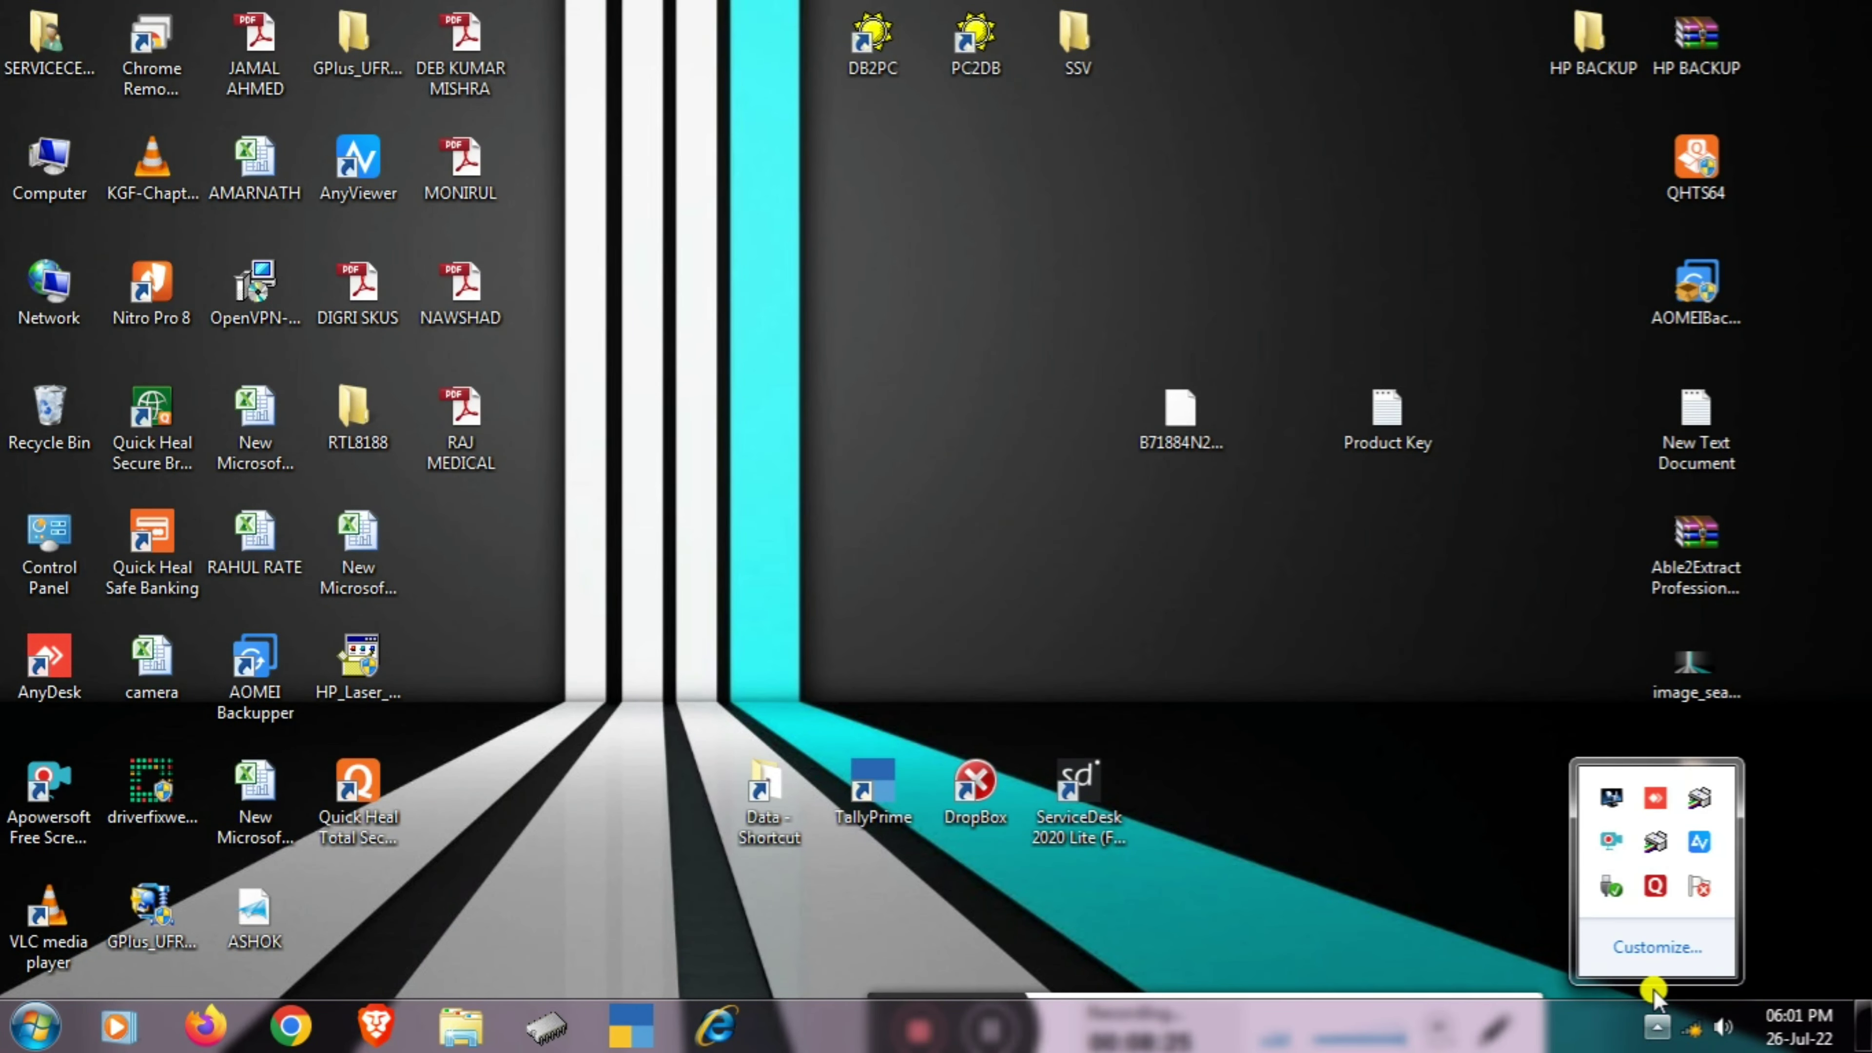
double_click(1657, 888)
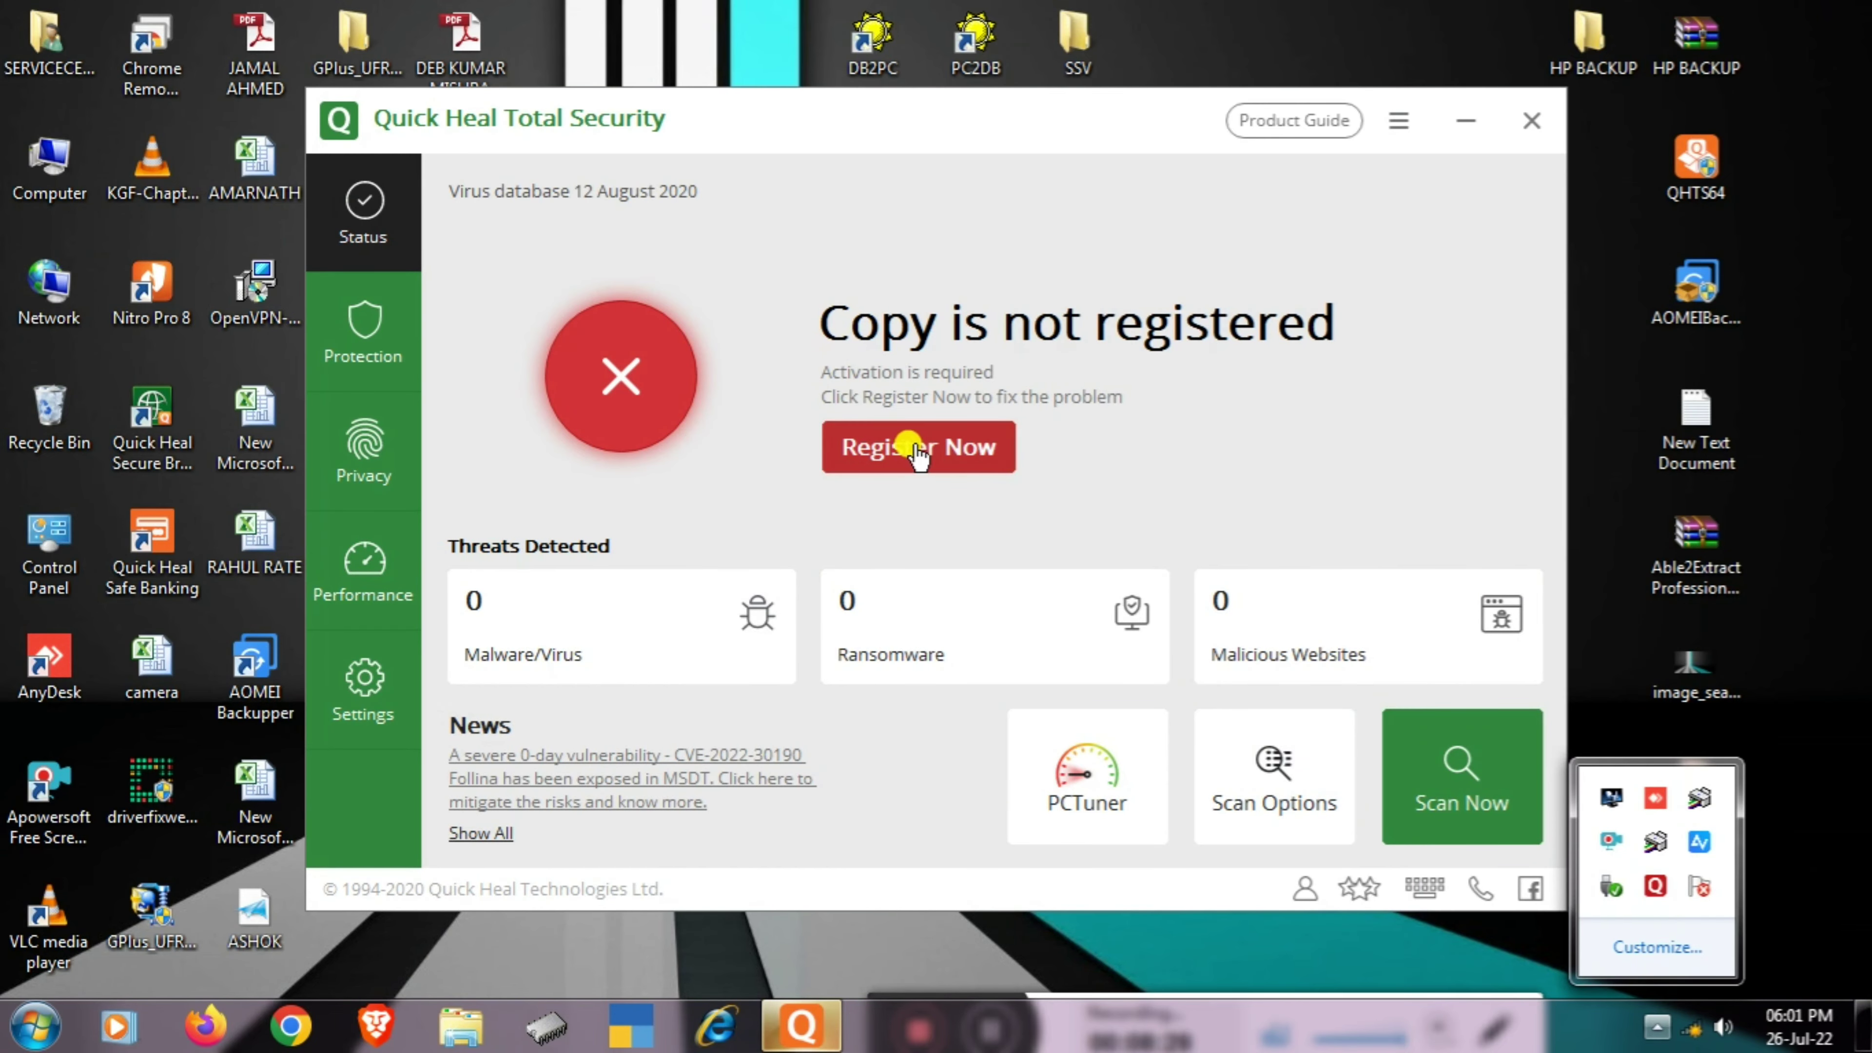
- Choose Register Now, then Register Offline, and load the Desktop .key license file into the form
click(896, 447)
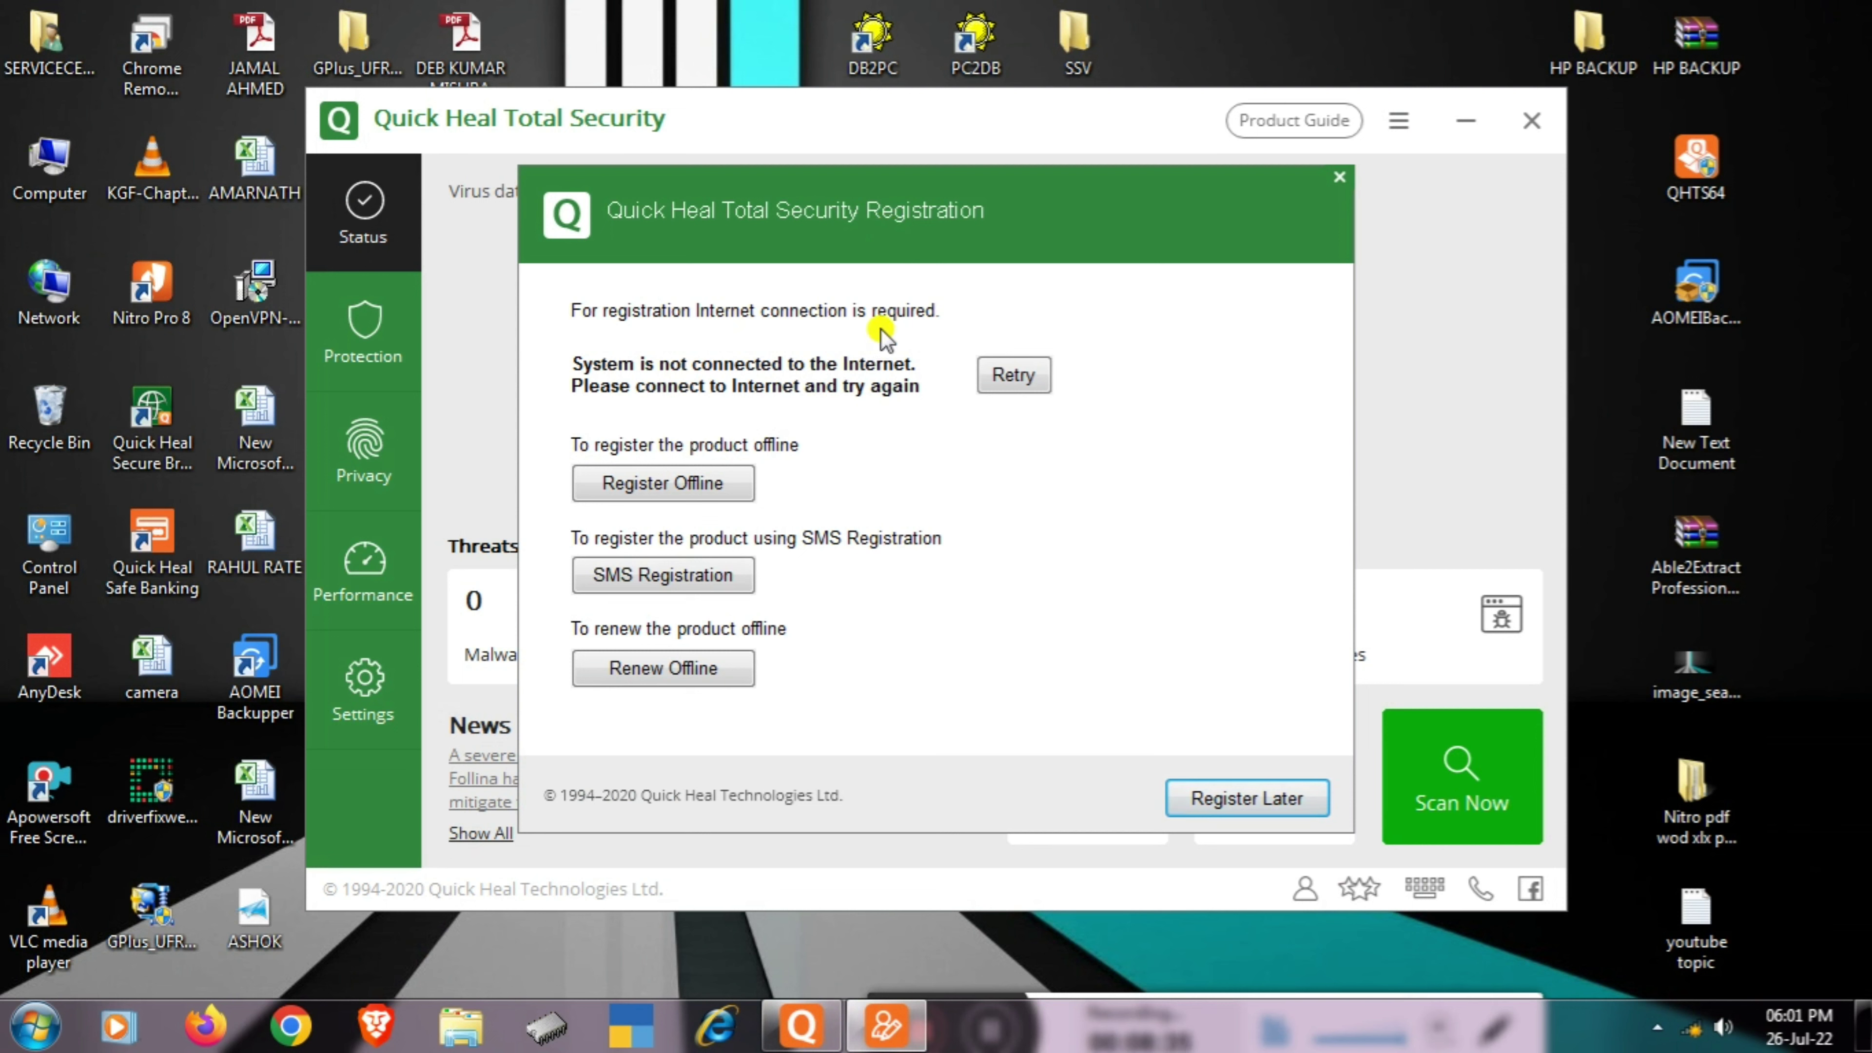
click(653, 486)
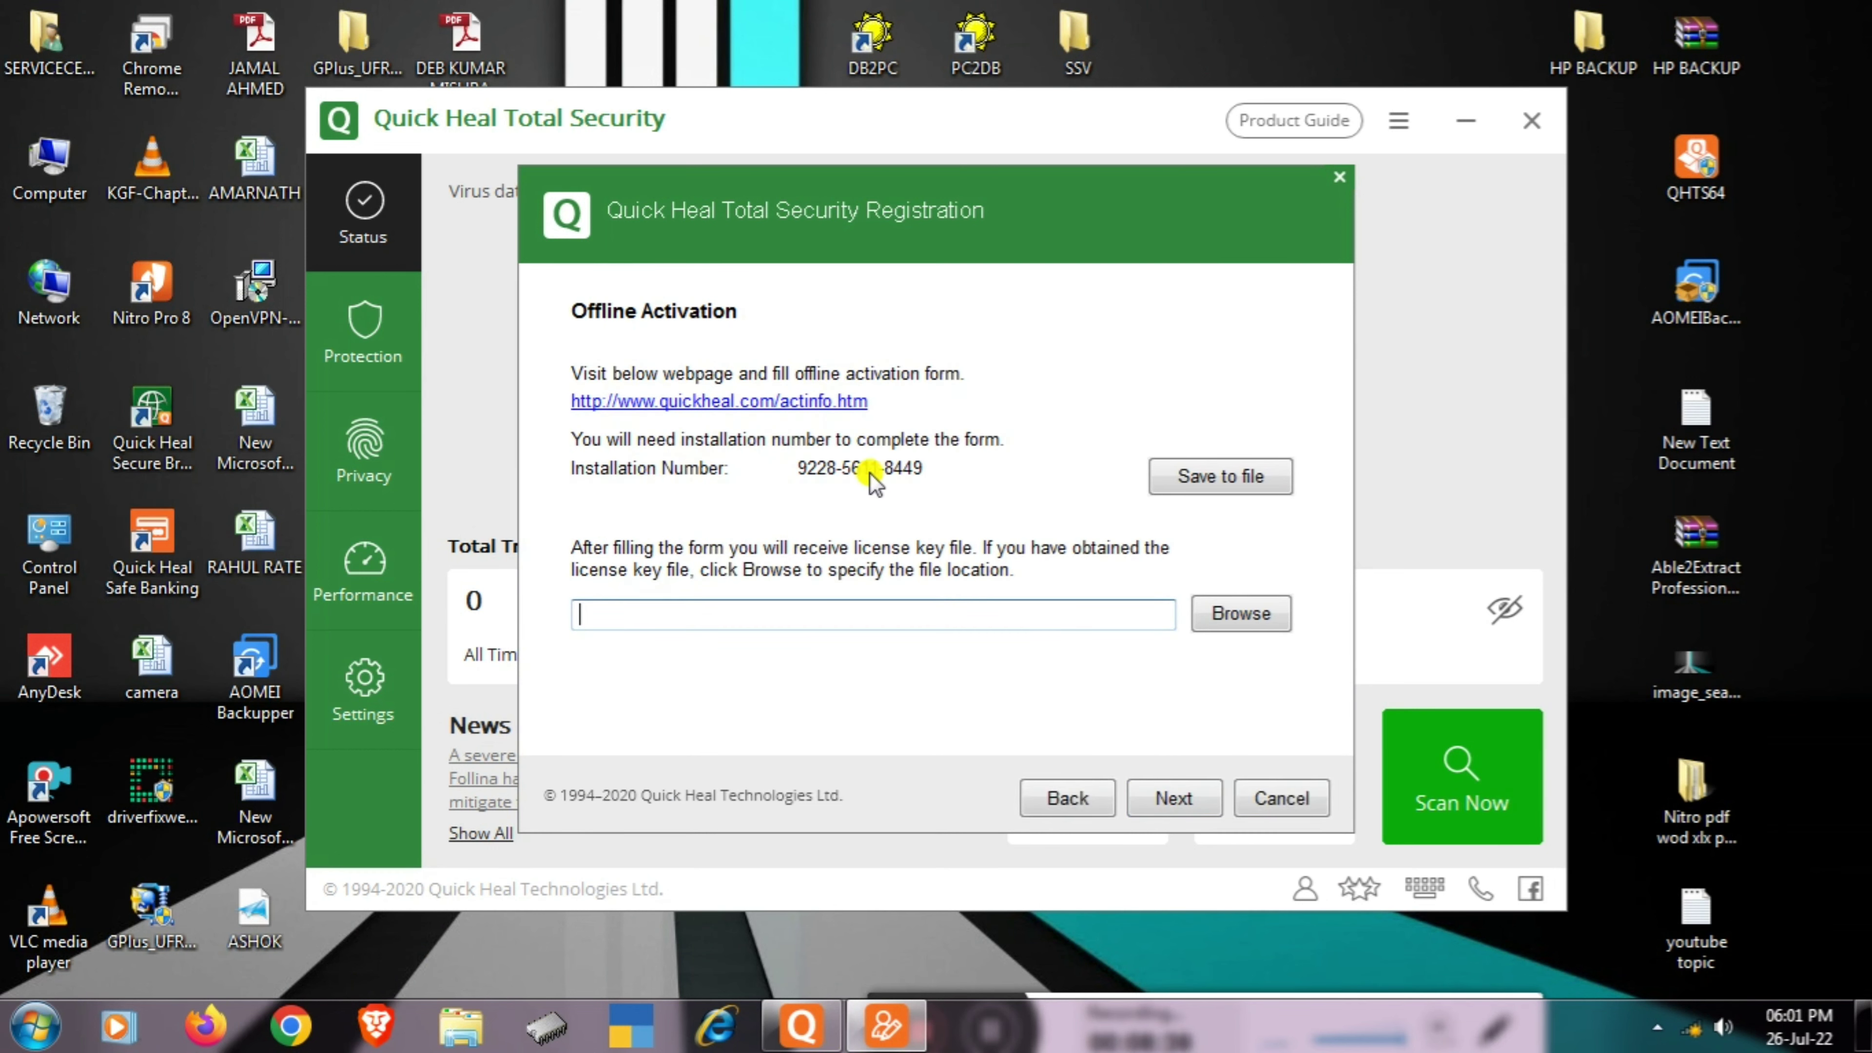
click(1238, 631)
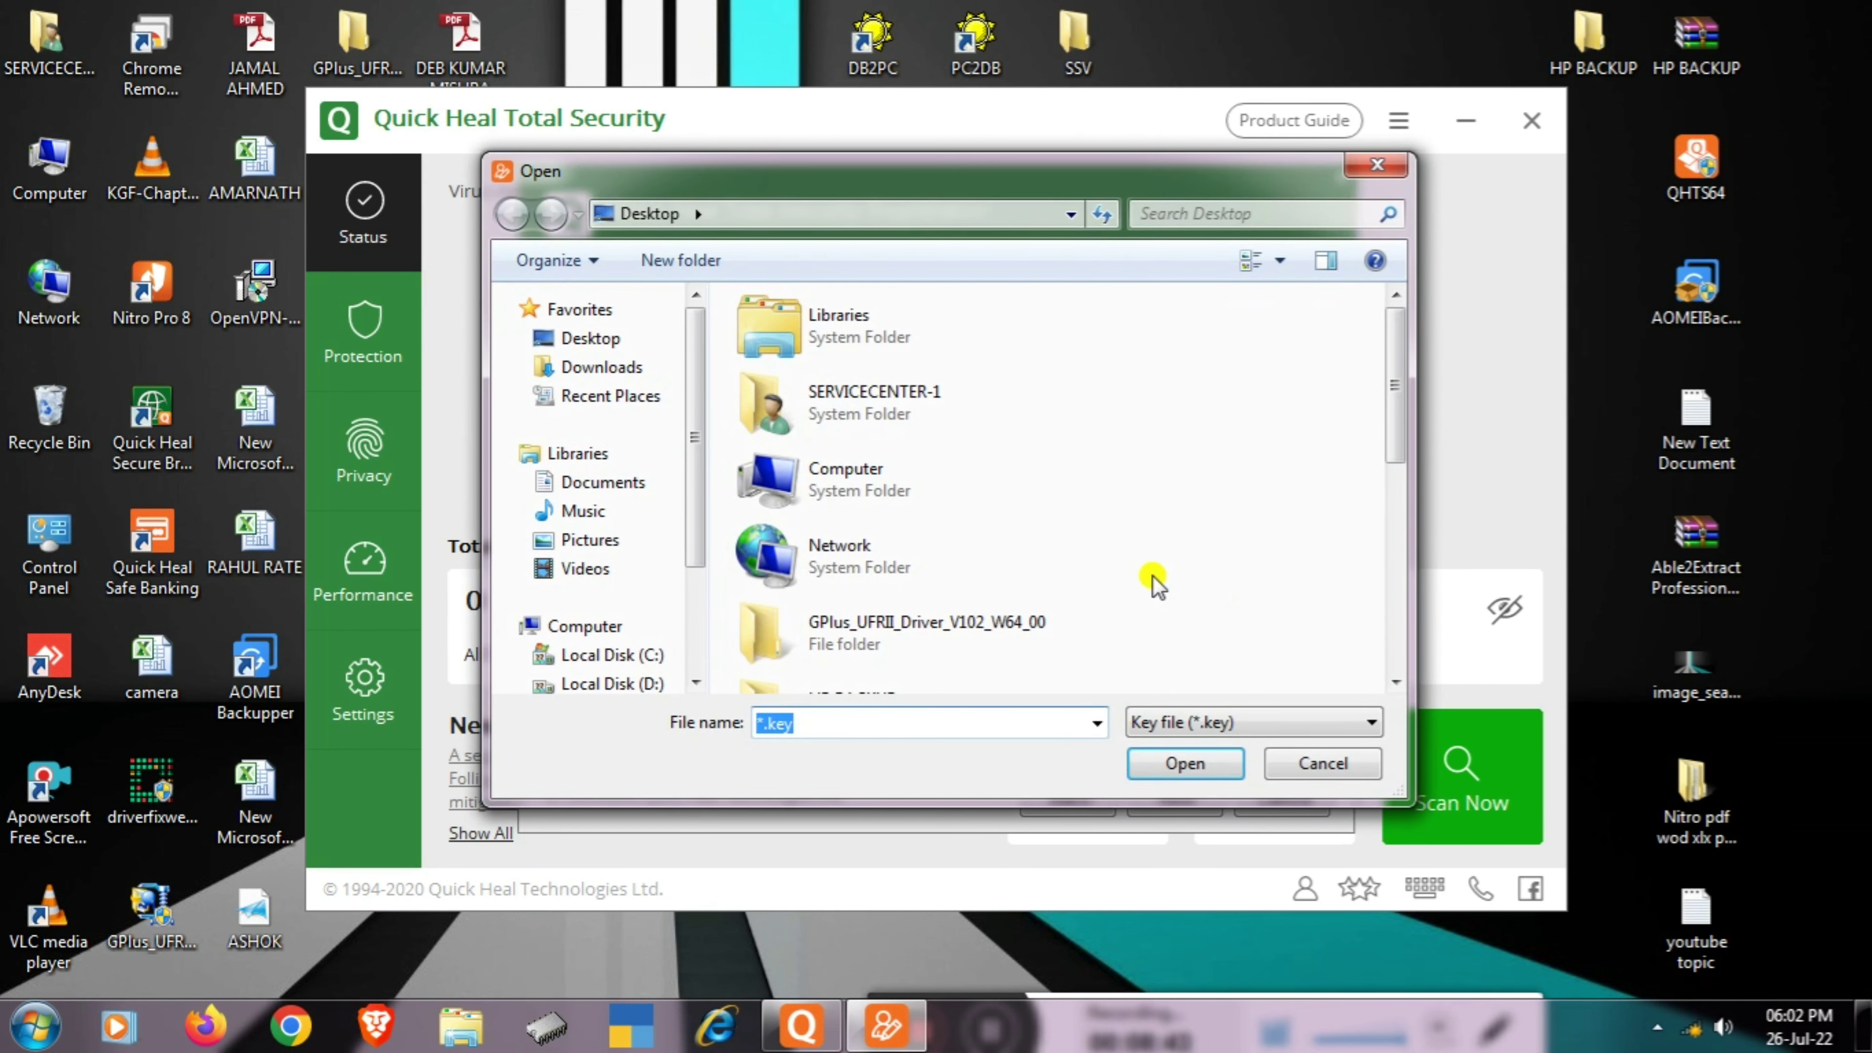
click(600, 339)
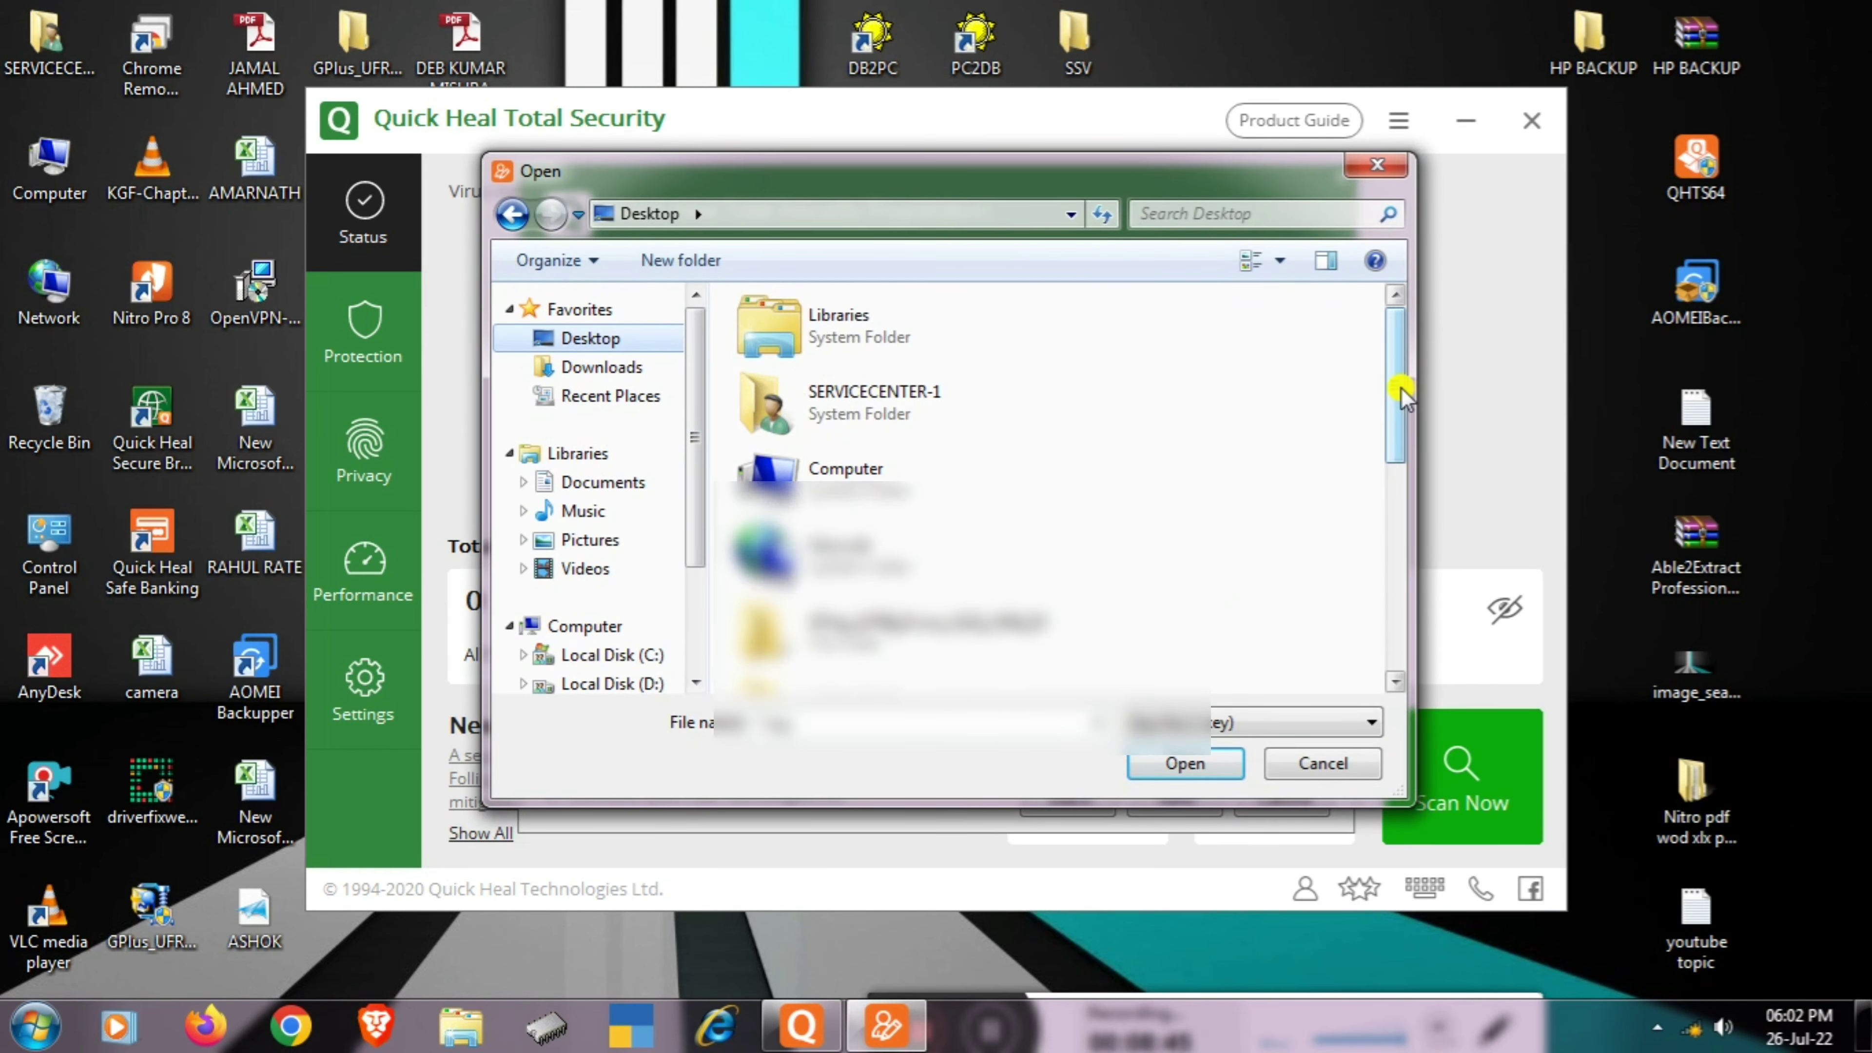
drag(1402, 395, 1399, 579)
click(796, 543)
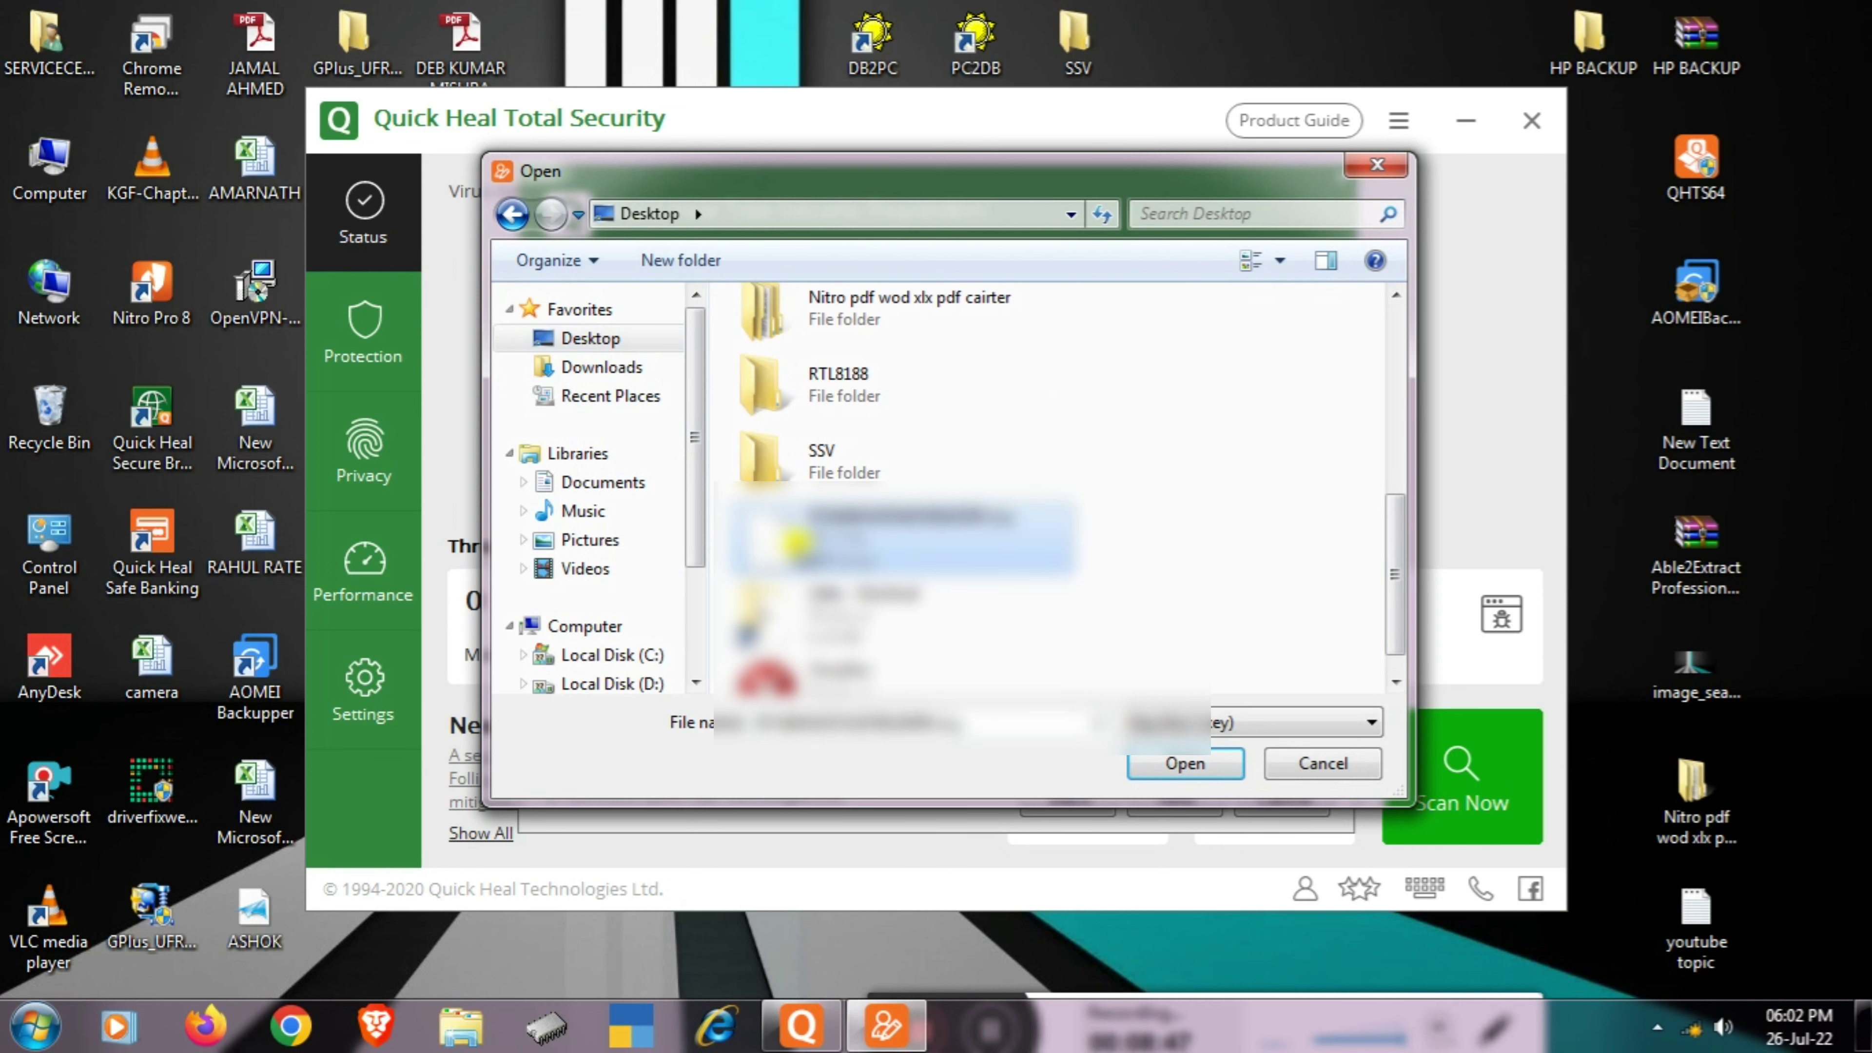
click(1186, 764)
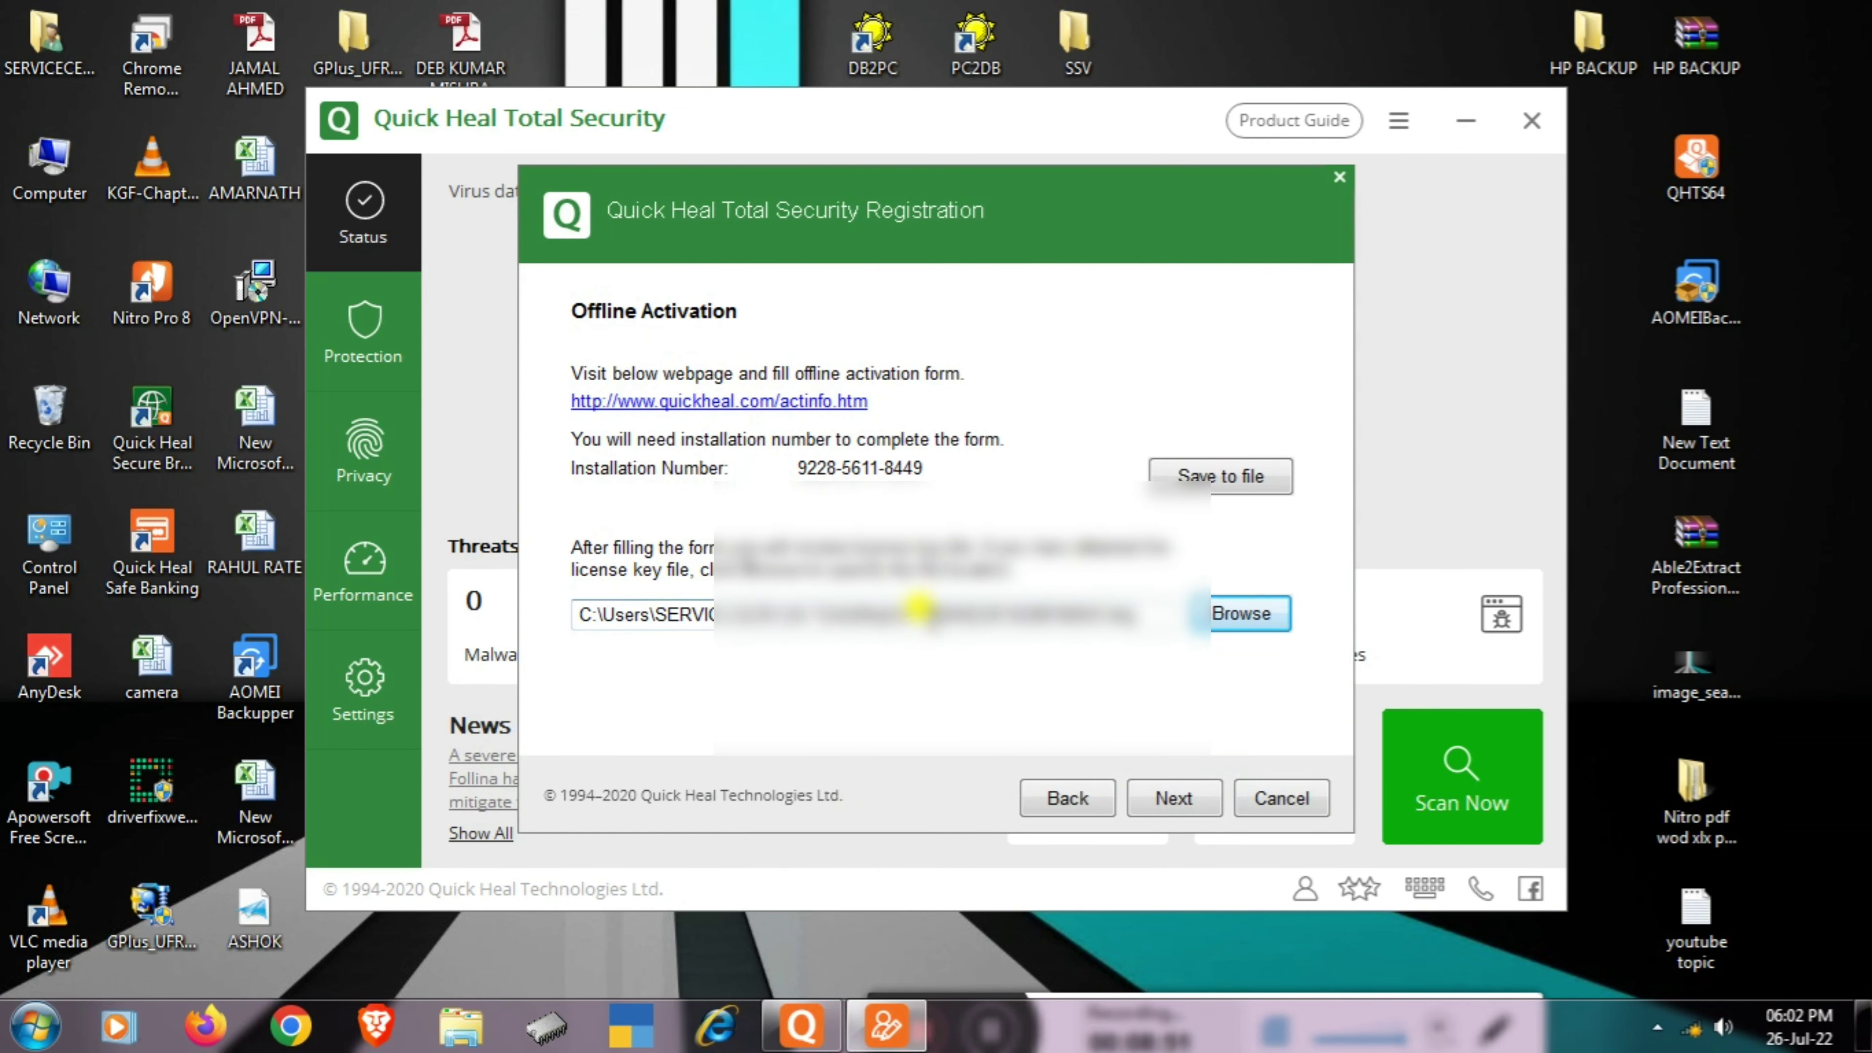
- Activate with the key file and finish, reaching 'System is secure' with 987 days left
click(1181, 803)
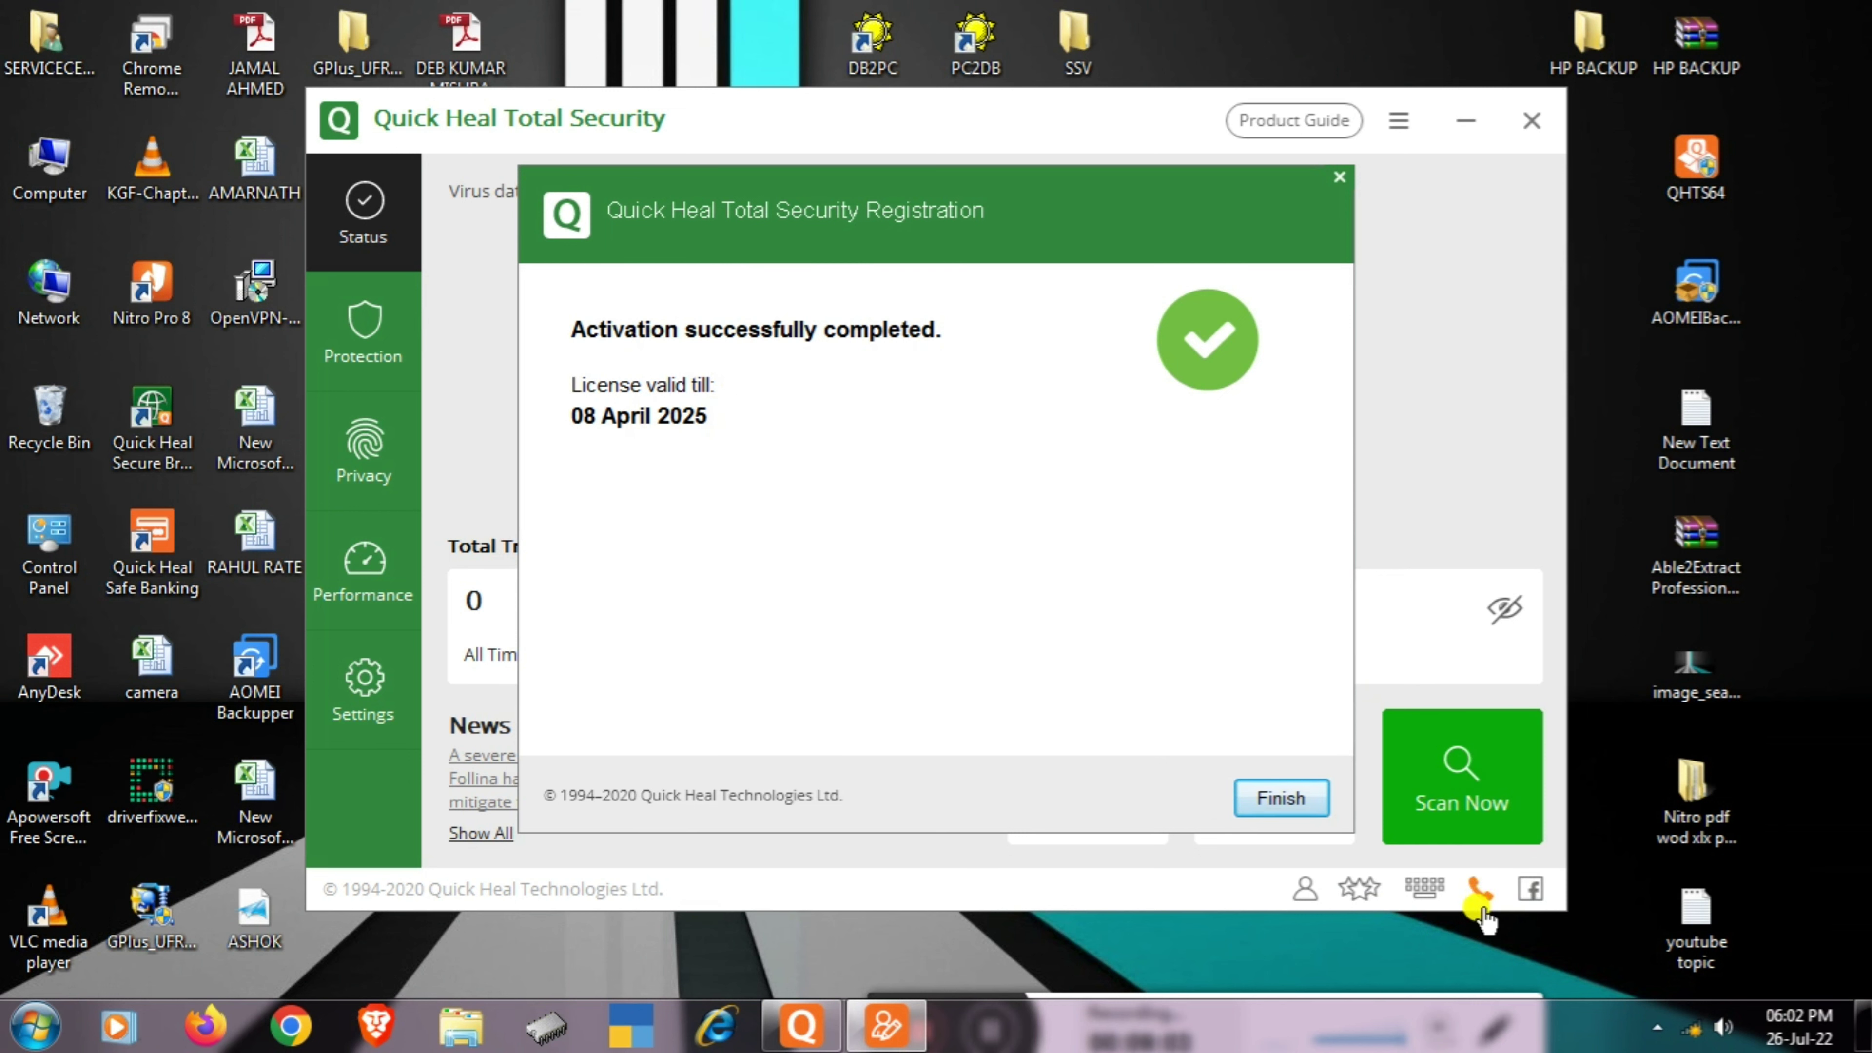
click(1279, 804)
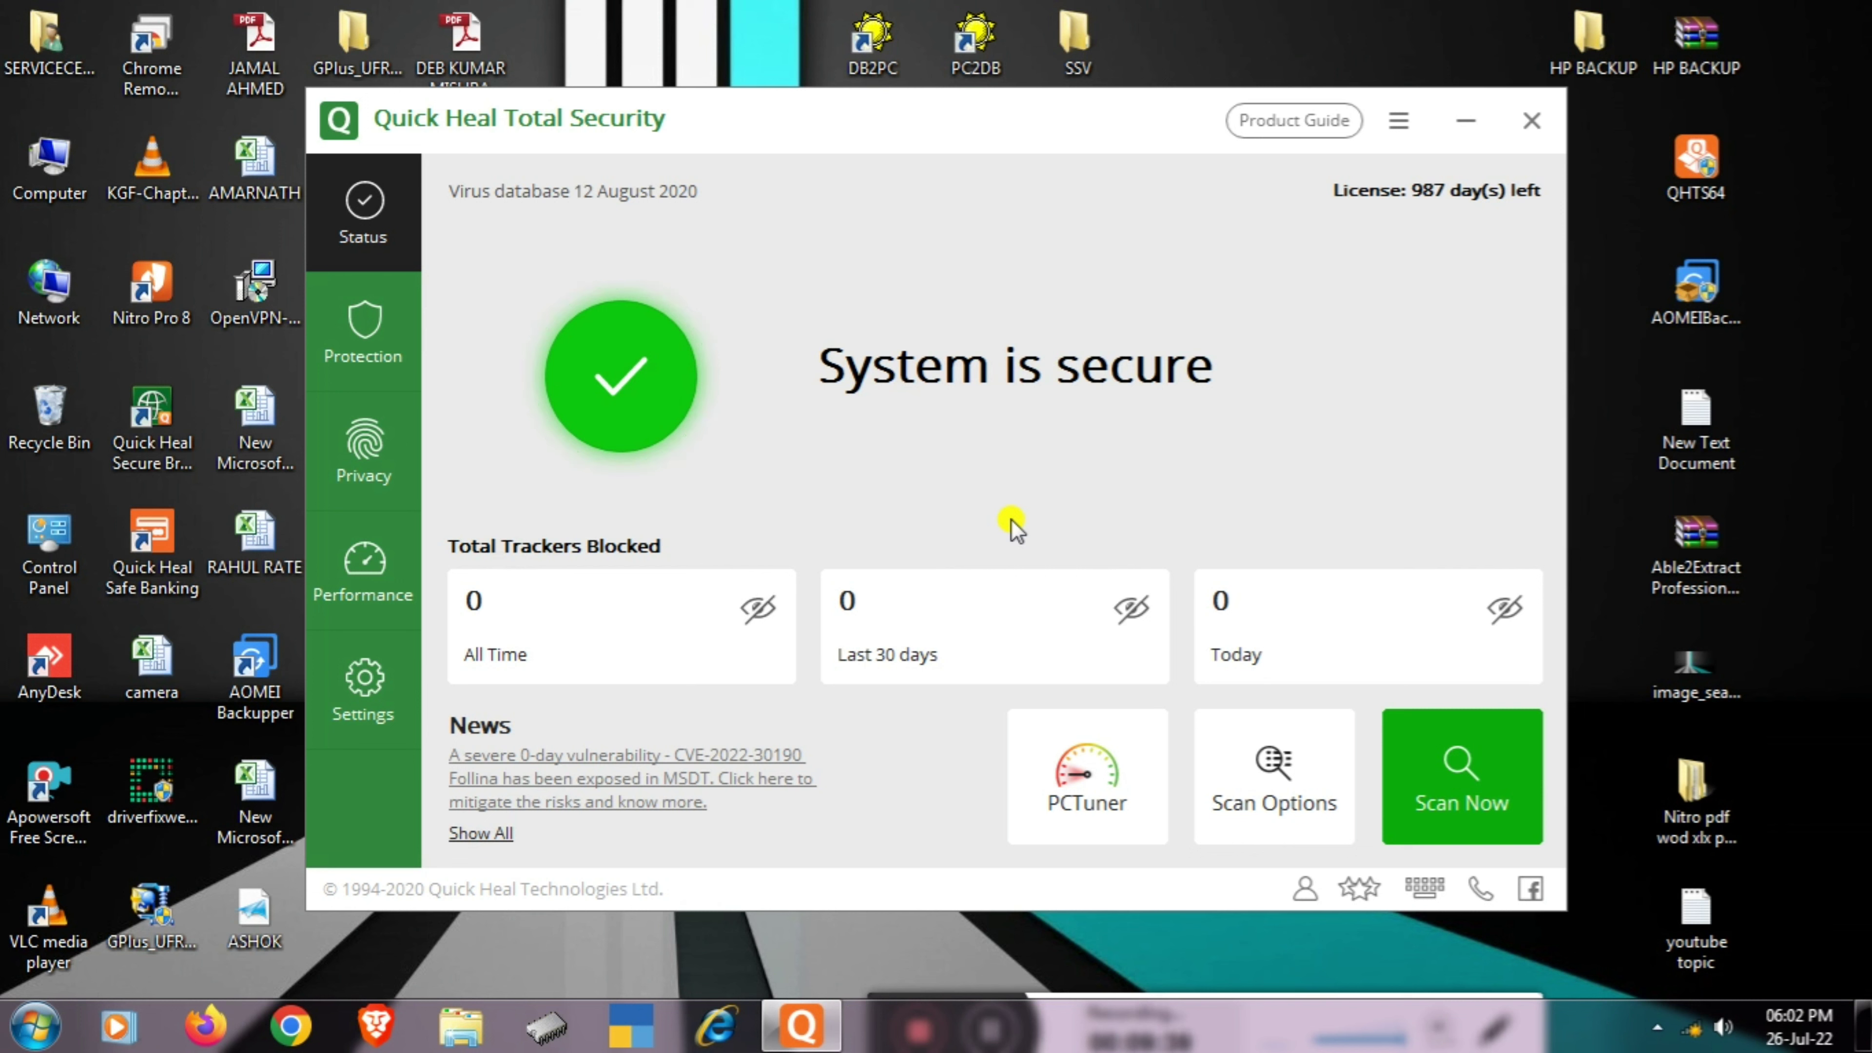
mouse_move(862, 981)
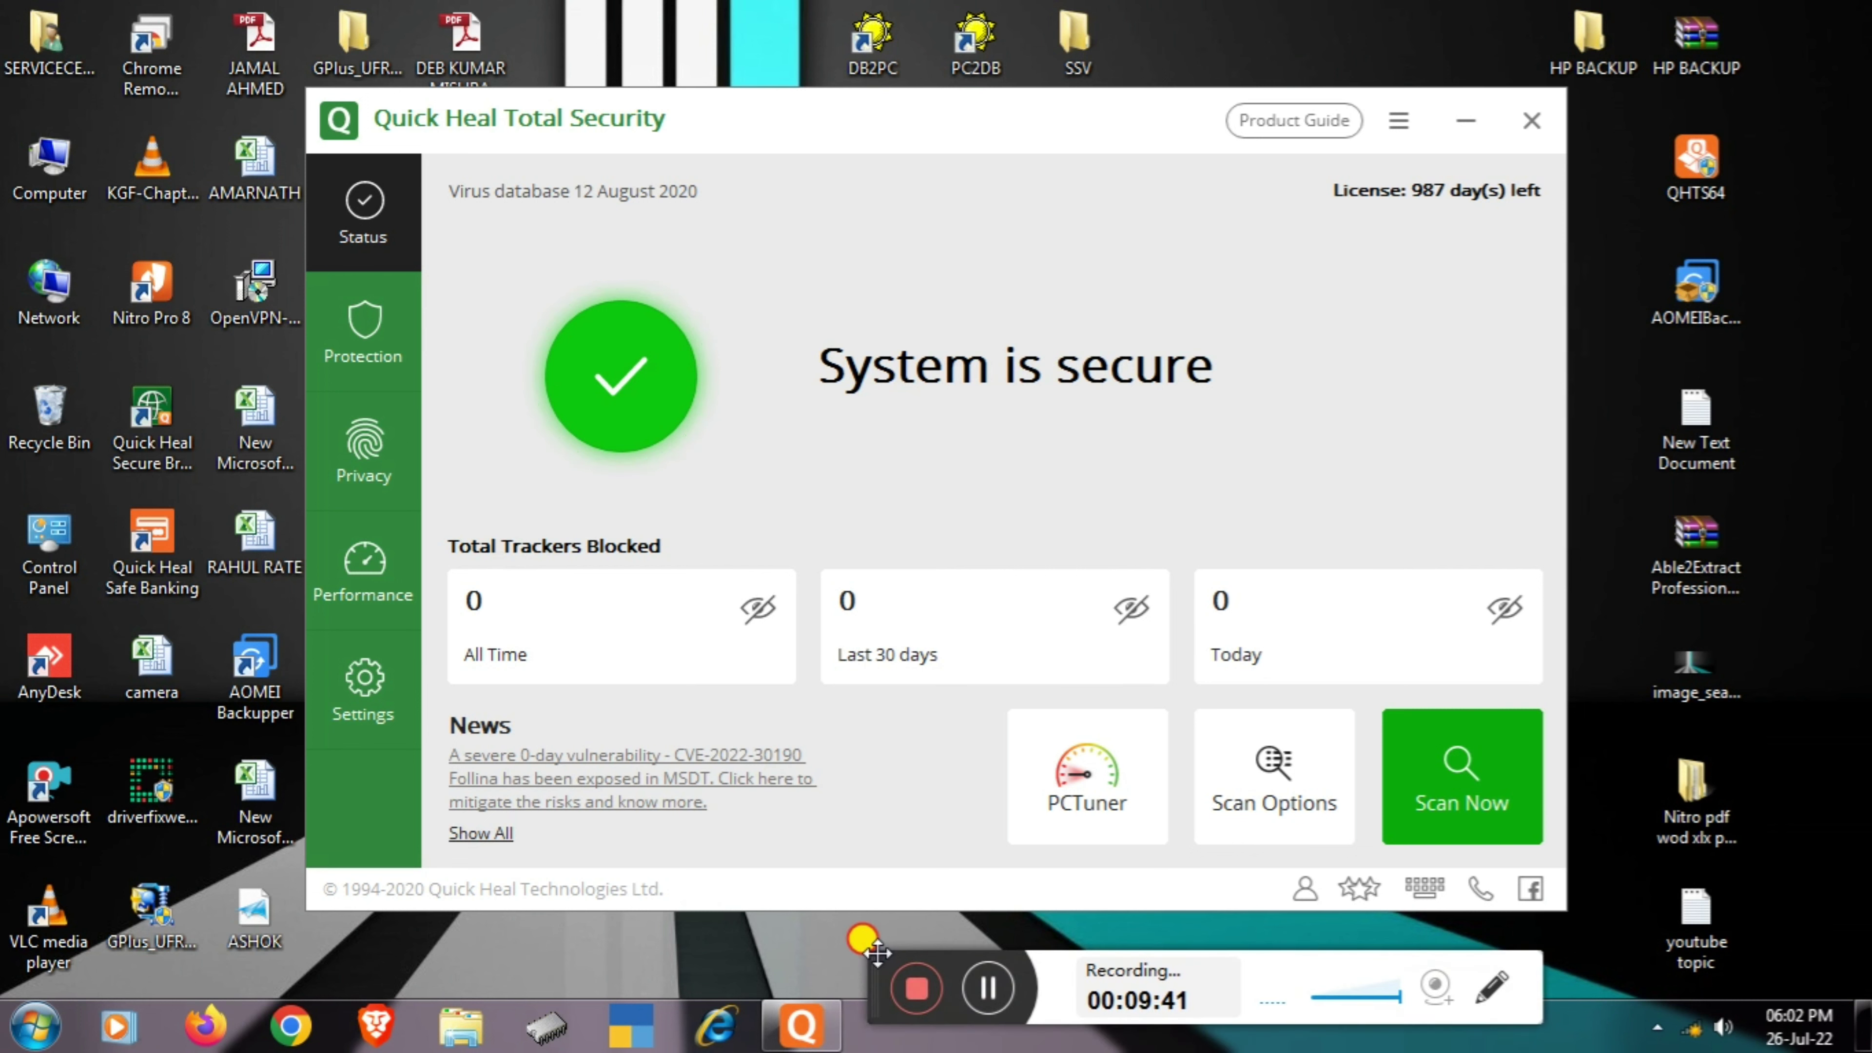
drag(877, 954, 877, 936)
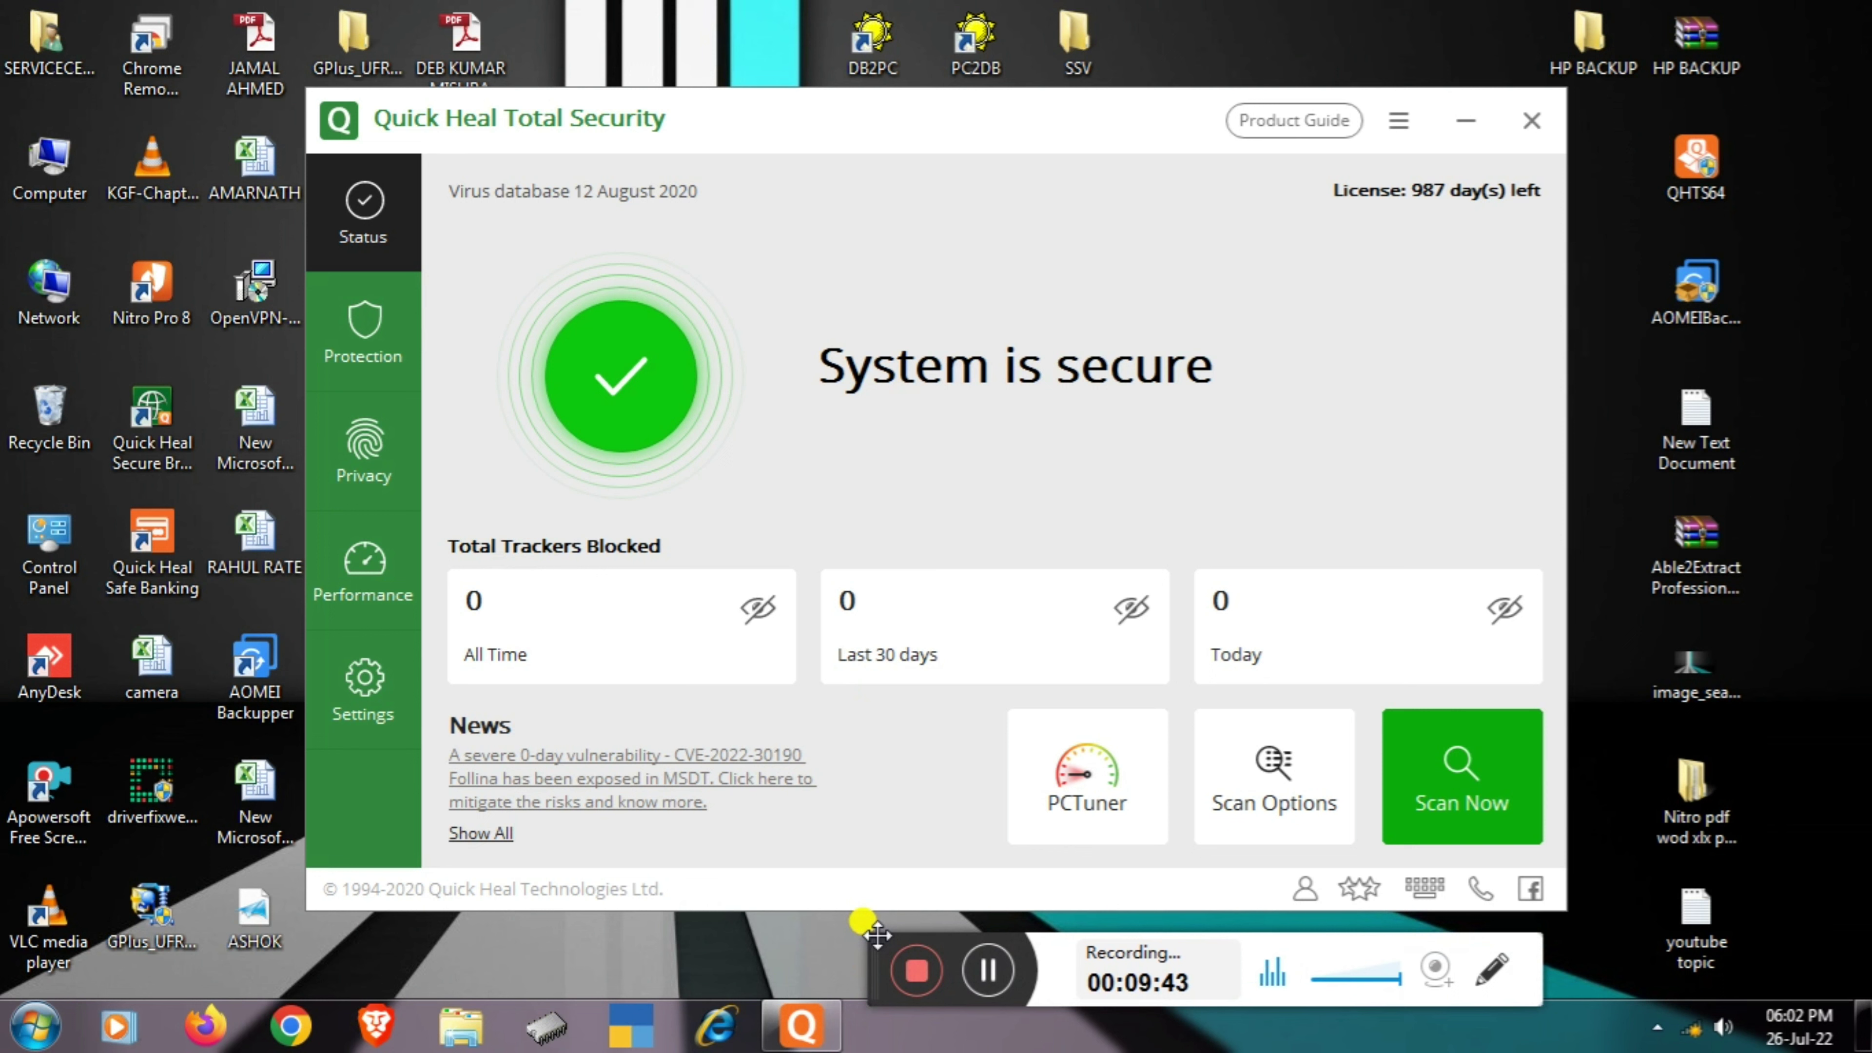